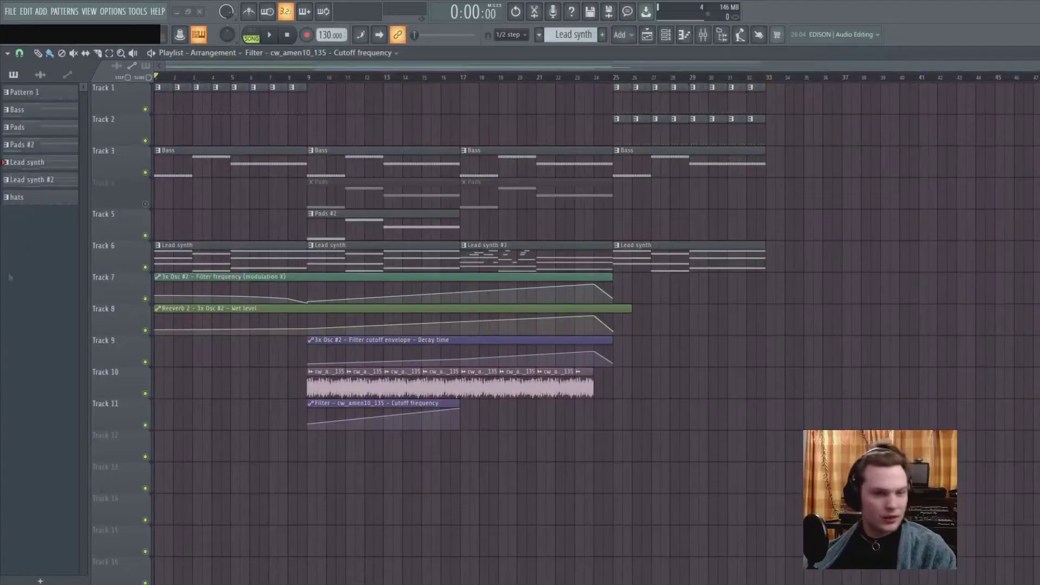
Play the arrangement from bar 9 through the drop at bar 25, and stop playback.
left_click(312, 79)
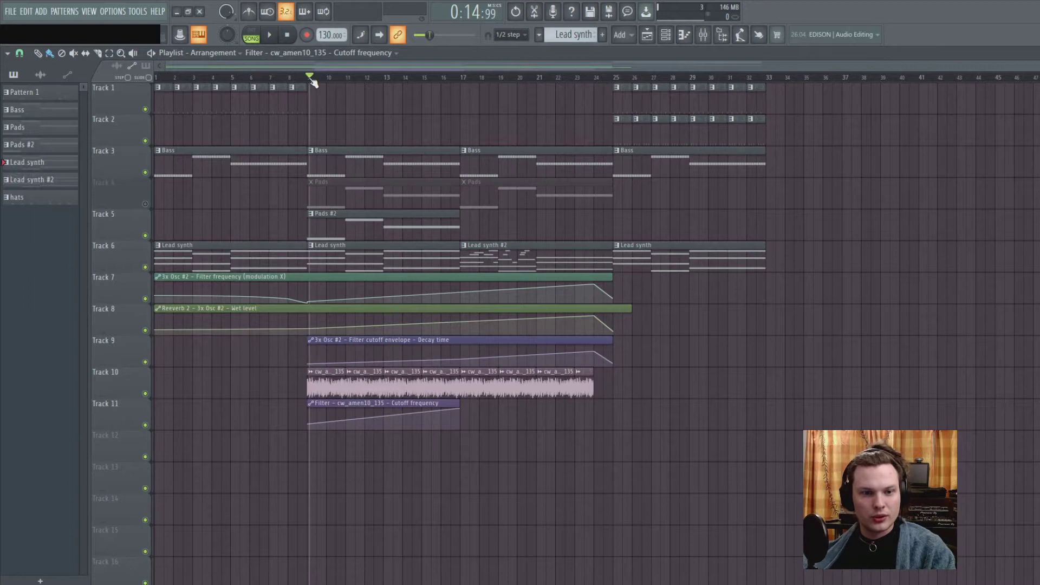
left_click_drag(310, 79, 307, 79)
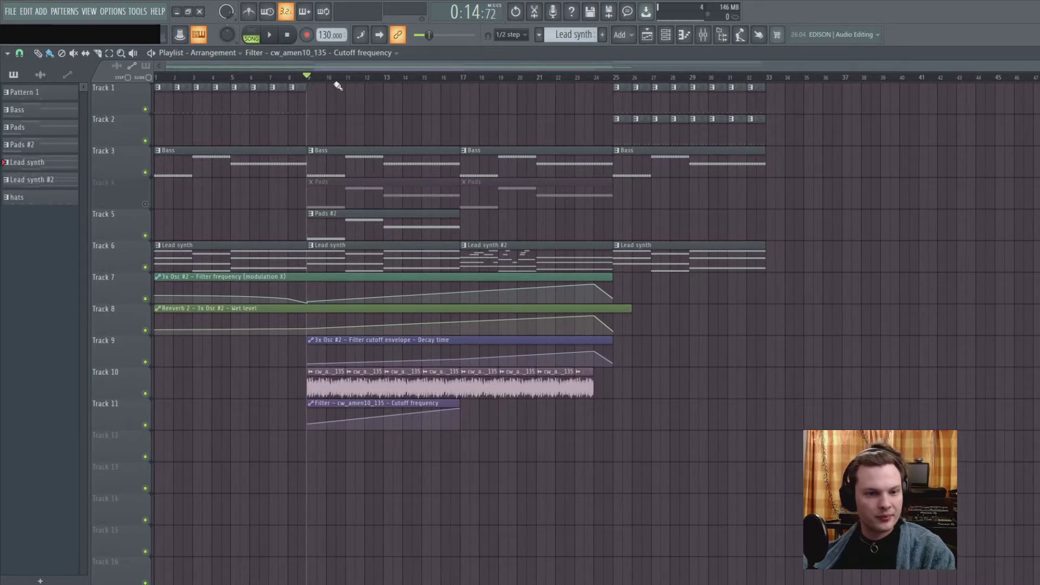
key("space")
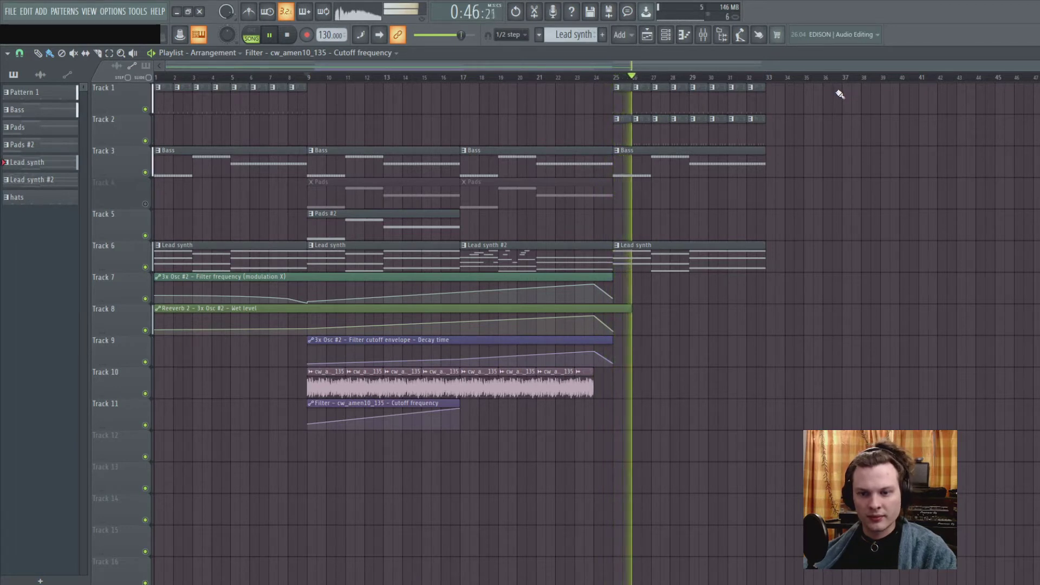
key("space")
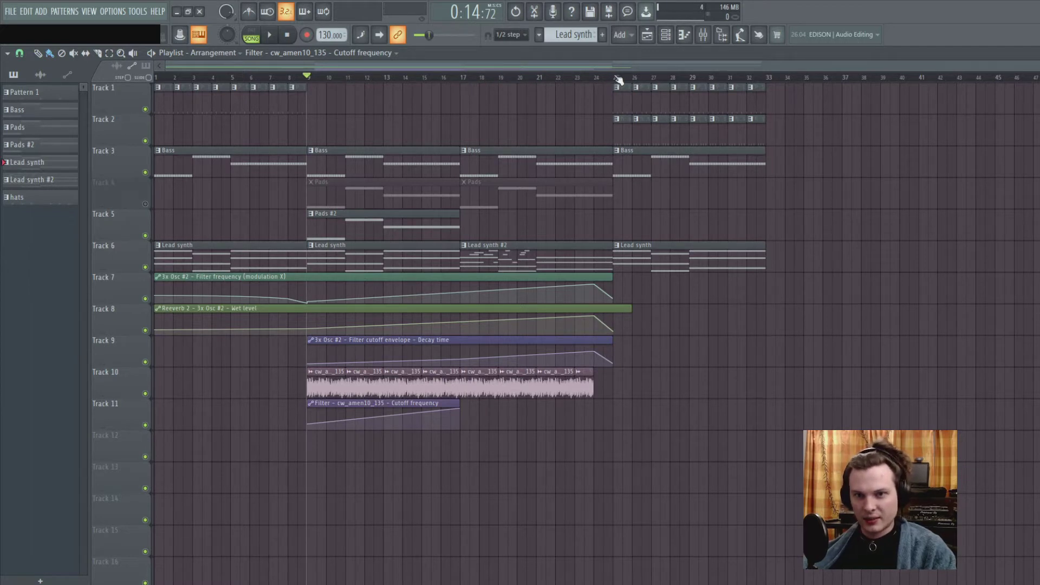
Select the section from bar 25 to bar 33 and briefly audition it.
left_click_drag(616, 79, 768, 85)
key("space")
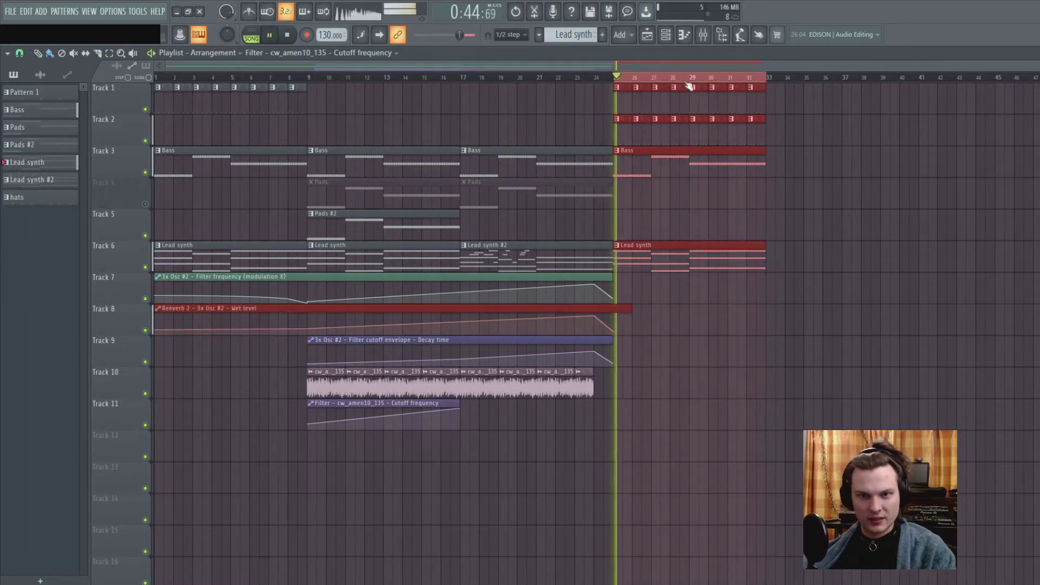
key("space")
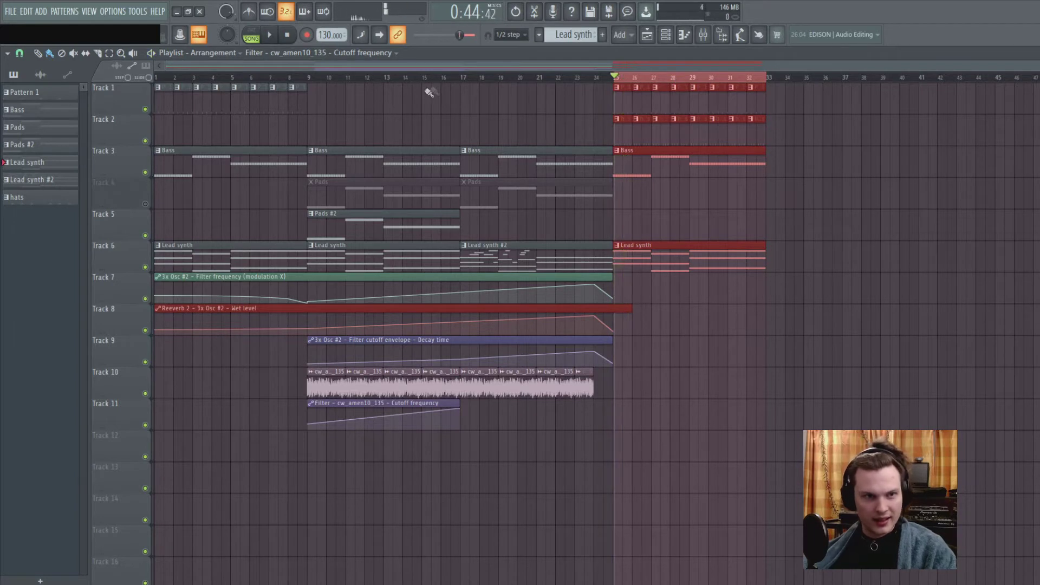
Set the playlist snap to Bar and mark the time range from bar 25 to bar 33 without selecting its clips.
left_click(20, 53)
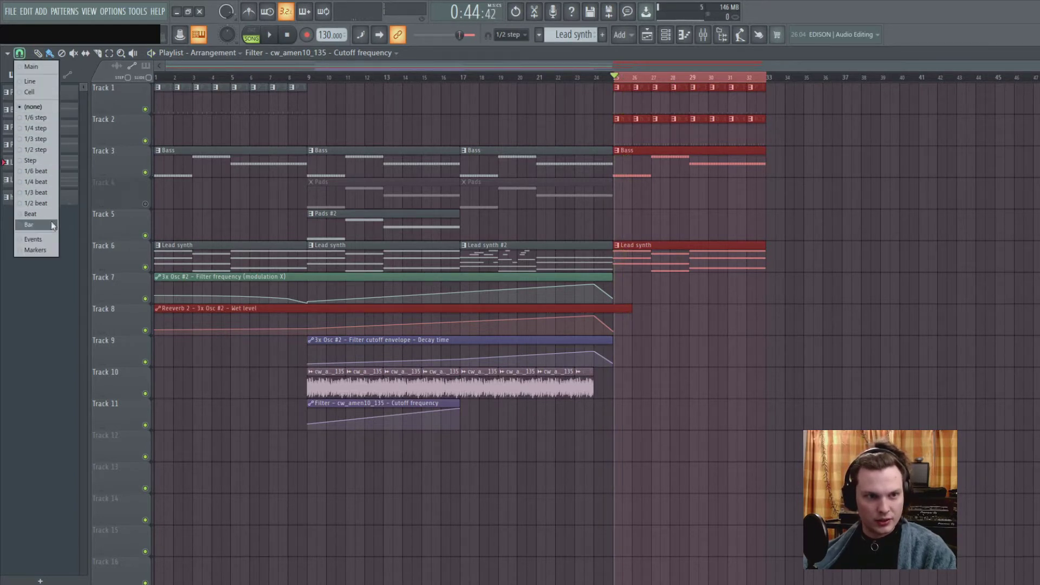
left_click(51, 221)
left_click_drag(615, 80, 775, 95)
left_click(811, 130, "ctrl")
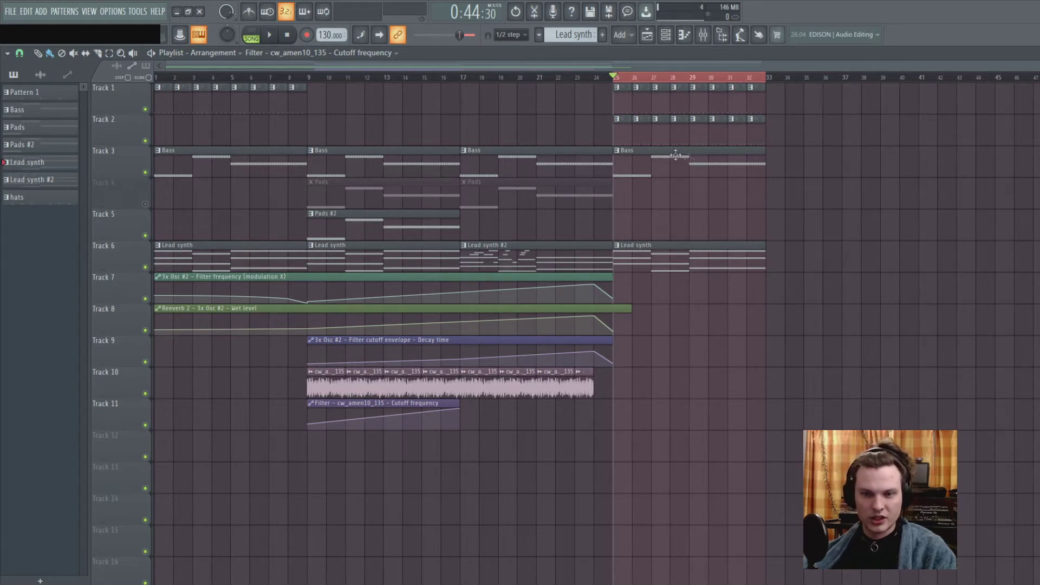
Delete the hats, Bass and Lead synth clips from bar 25 onward and place the playhead at bar 24.
left_click_drag(726, 128, 643, 114)
scroll(672, 82, "up", 3)
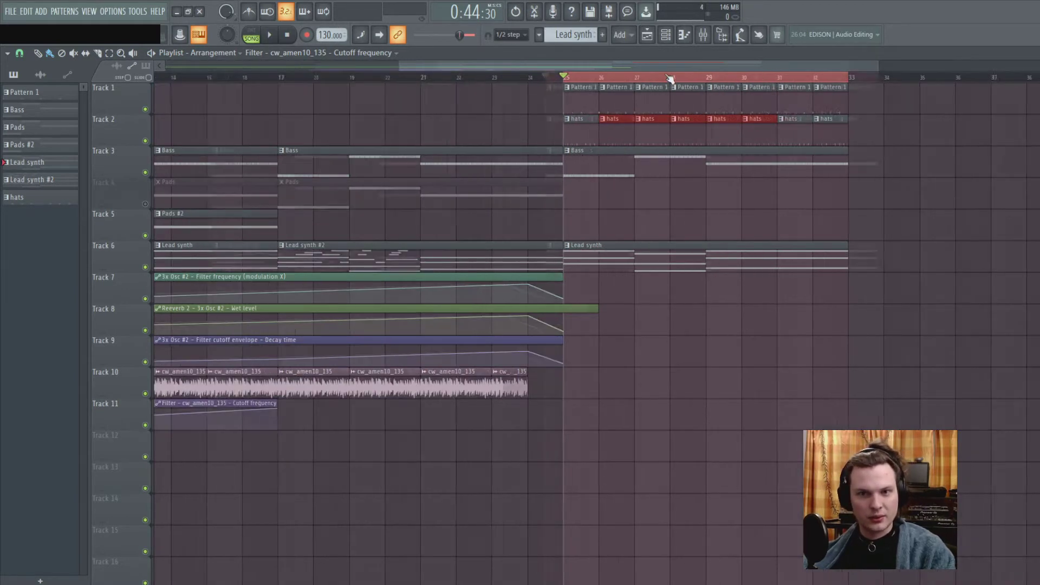
left_click_drag(623, 66, 658, 62)
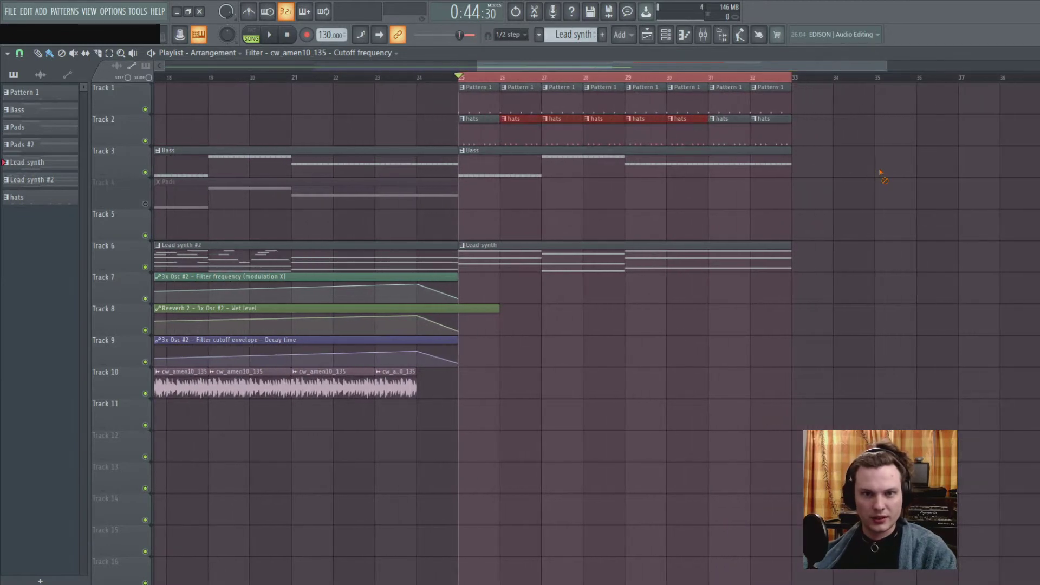
right_click(475, 136)
right_click(766, 162)
right_click(617, 260)
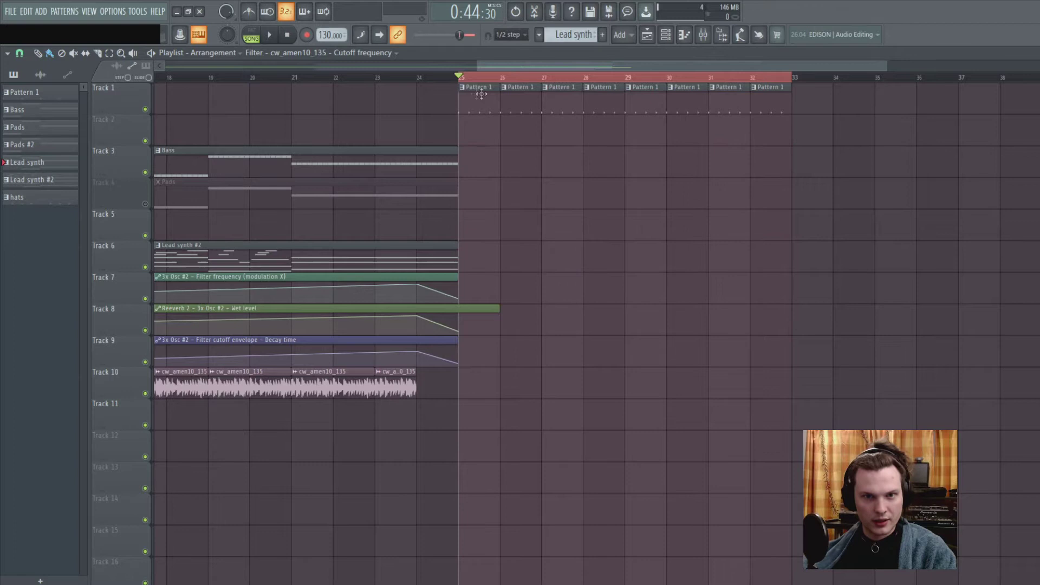
left_click(410, 77)
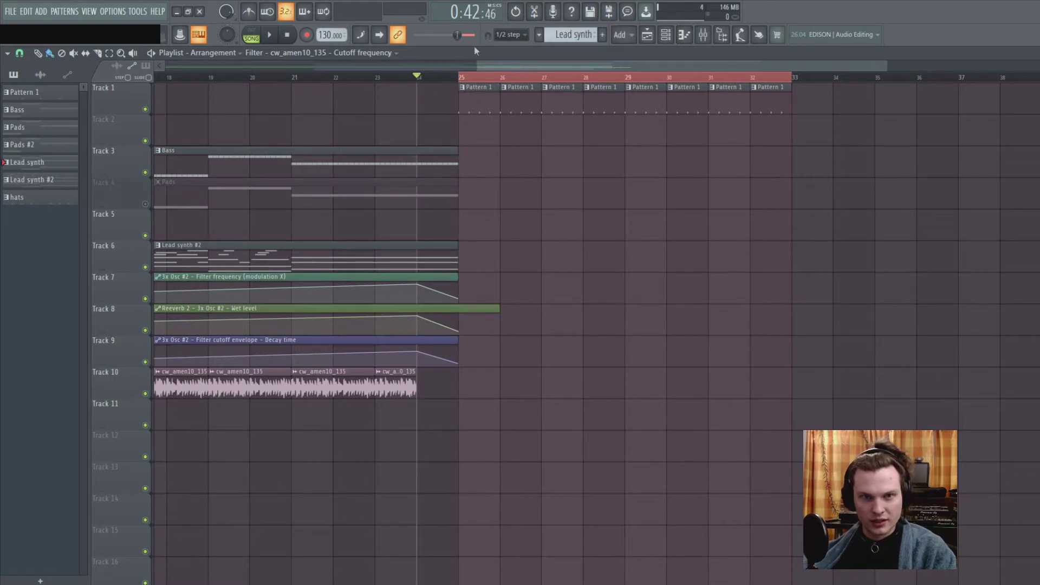
Create a new empty pattern named "acid".
left_click(601, 34)
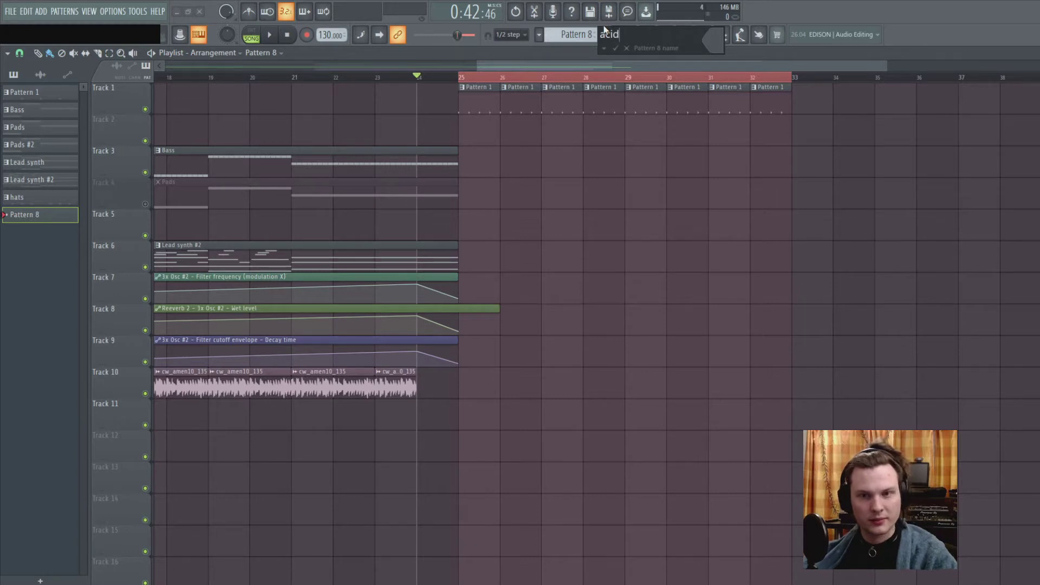
type("acid")
key("Return")
Add a Serum_x64 instrument channel to the project and close its plugin window.
left_click(41, 11)
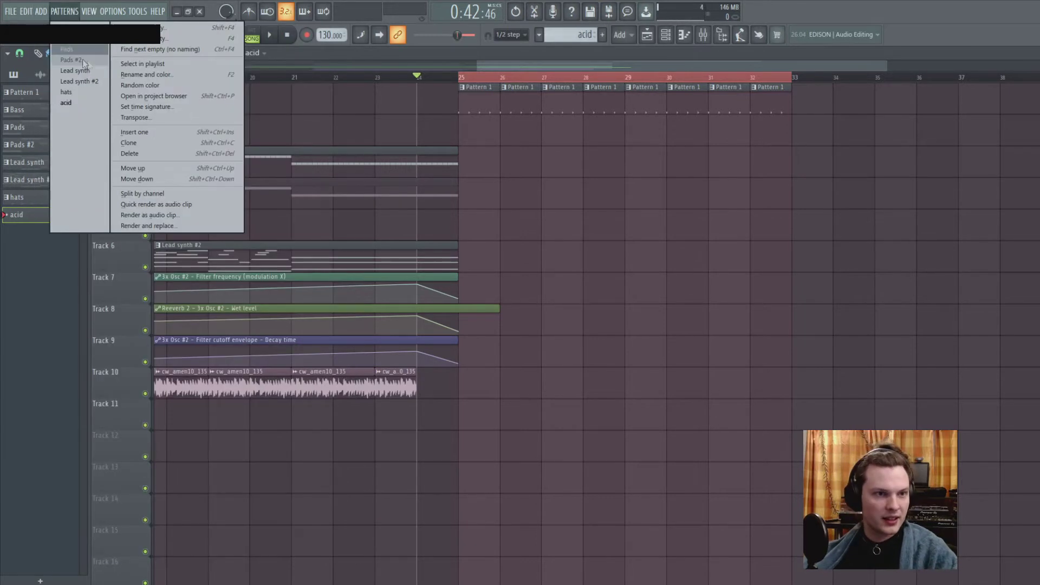
mouse_move(41, 11)
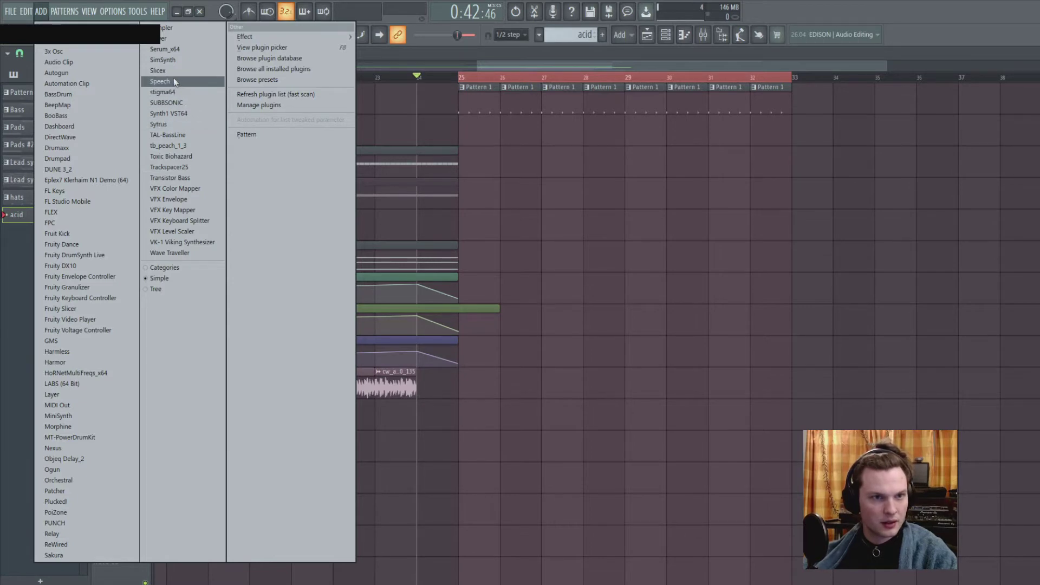
left_click(162, 52)
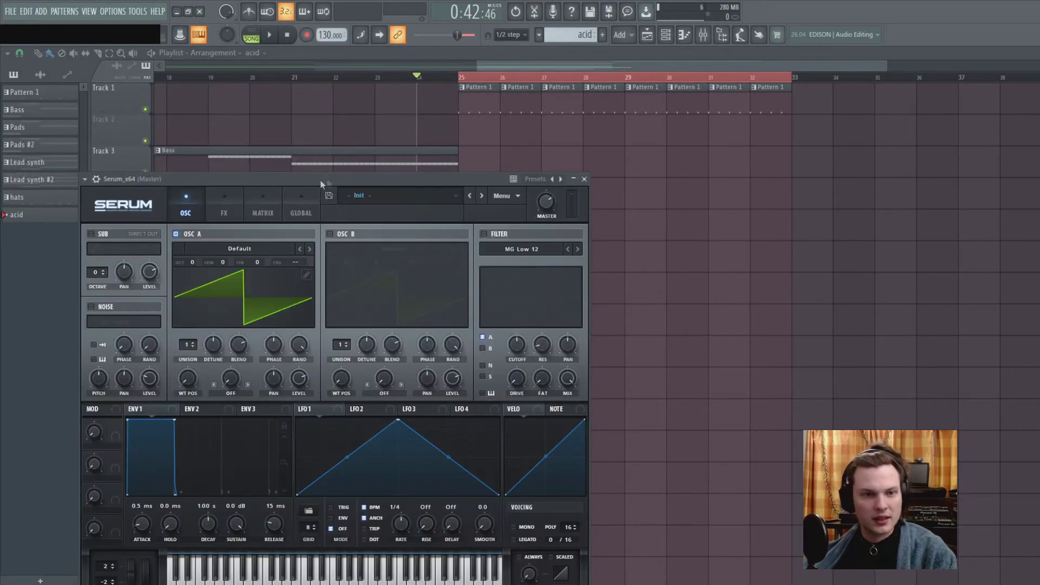
left_click_drag(320, 180, 450, 121)
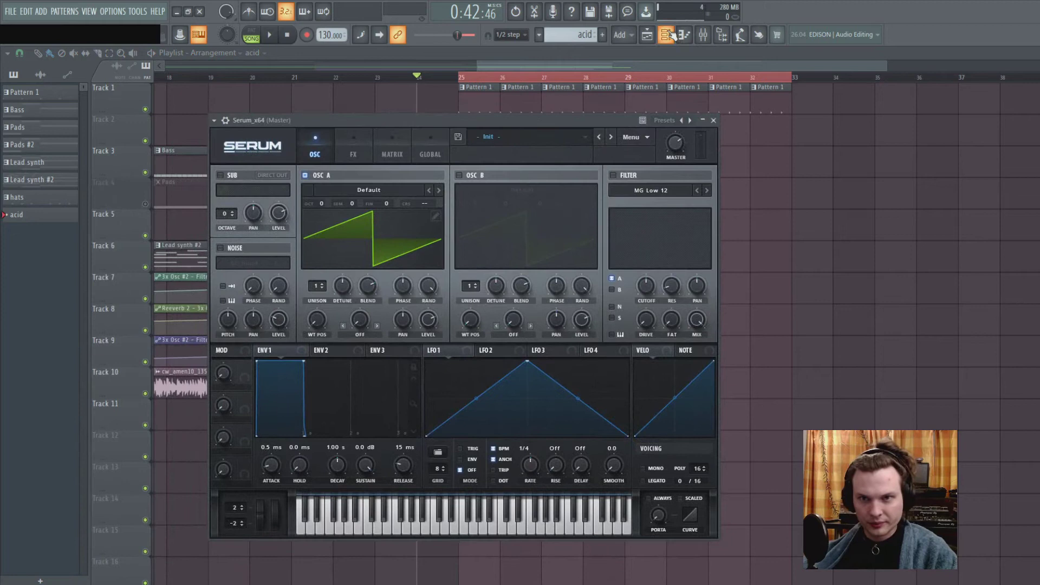
left_click(809, 169)
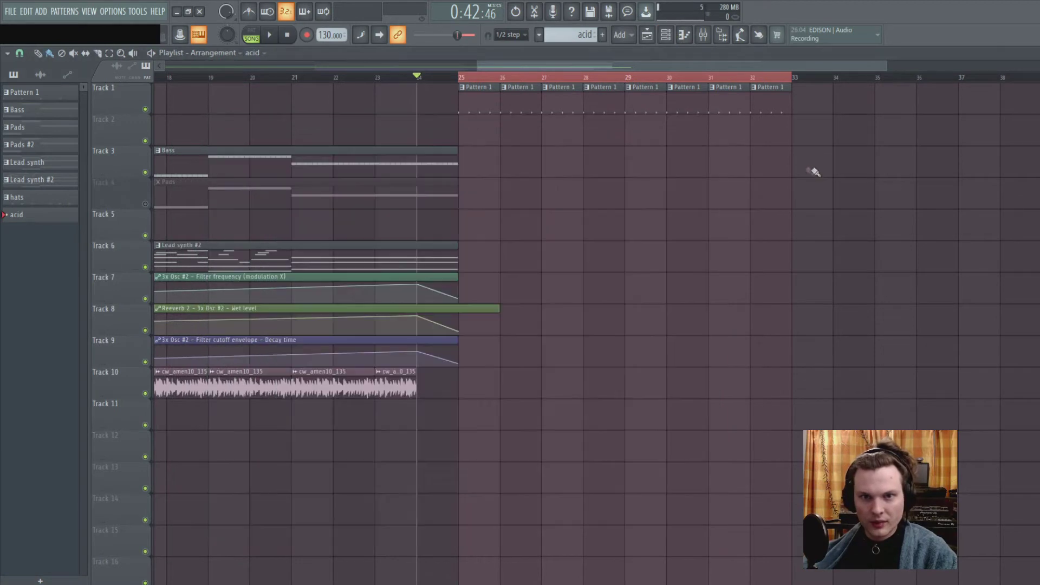
Open the Serum_x64 channel's piano roll and draw a one-bar C5 note at bar 1 of the acid pattern.
left_click(666, 35)
right_click(219, 192)
left_click(244, 192)
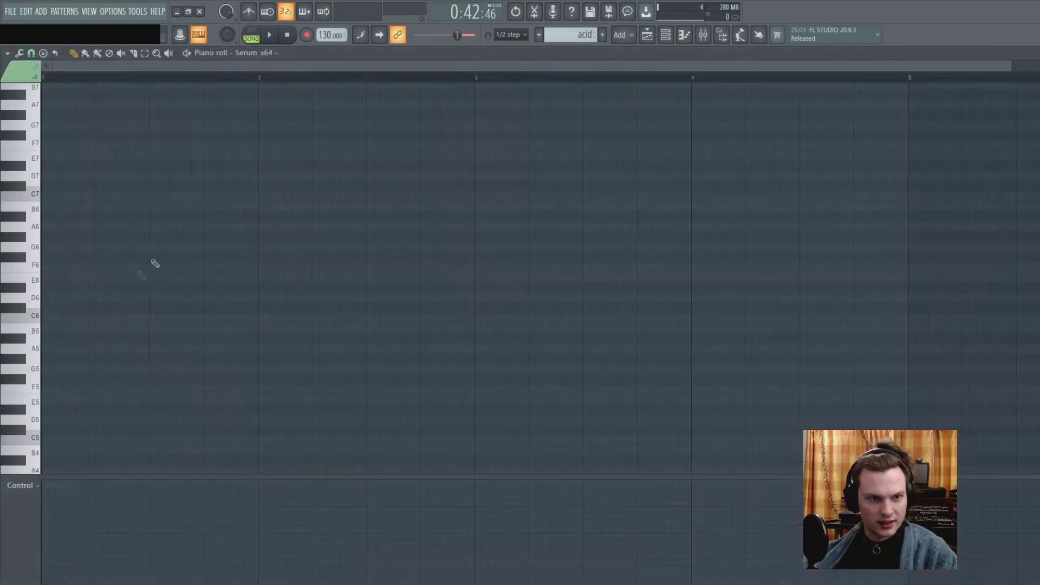
left_click(33, 271)
left_click(37, 316)
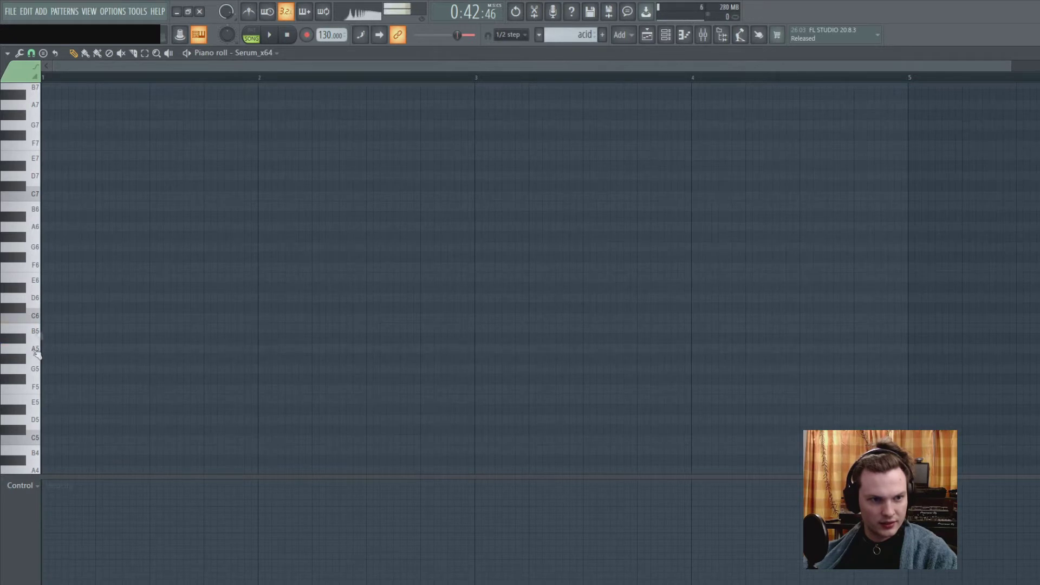
scroll(63, 322, "down", 2)
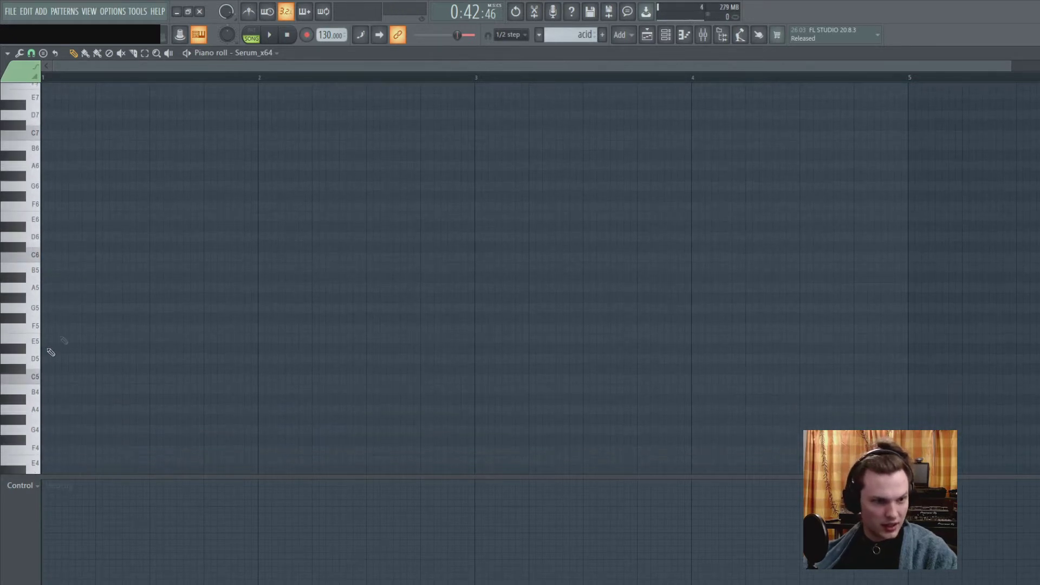
left_click(74, 380)
left_click_drag(69, 378, 257, 373)
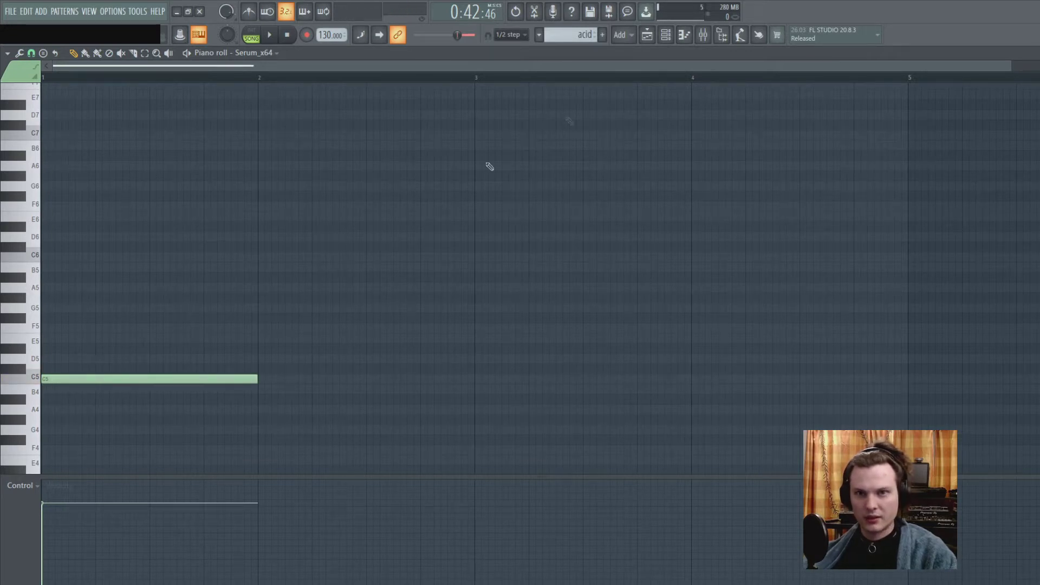
Return to the playlist and audition the arrangement from bar 21.
left_click(650, 36)
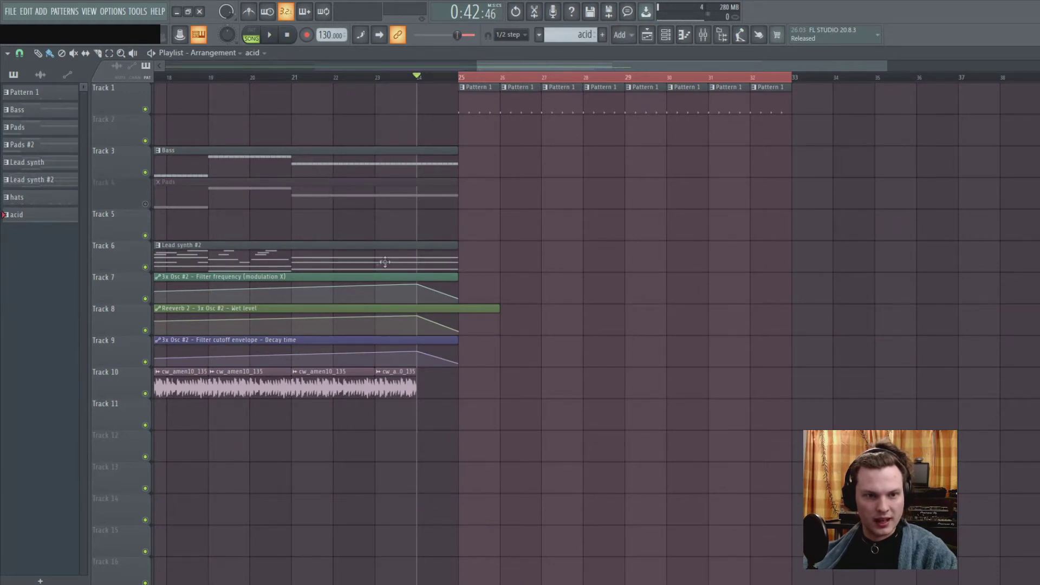
left_click(293, 76)
key("space")
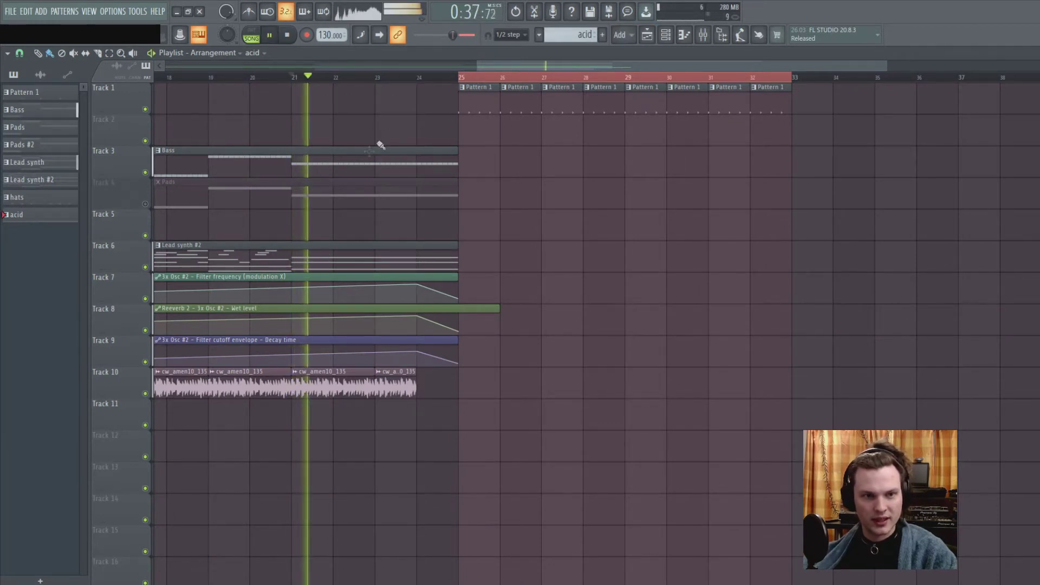
key("space")
scroll(442, 77, "down", 3)
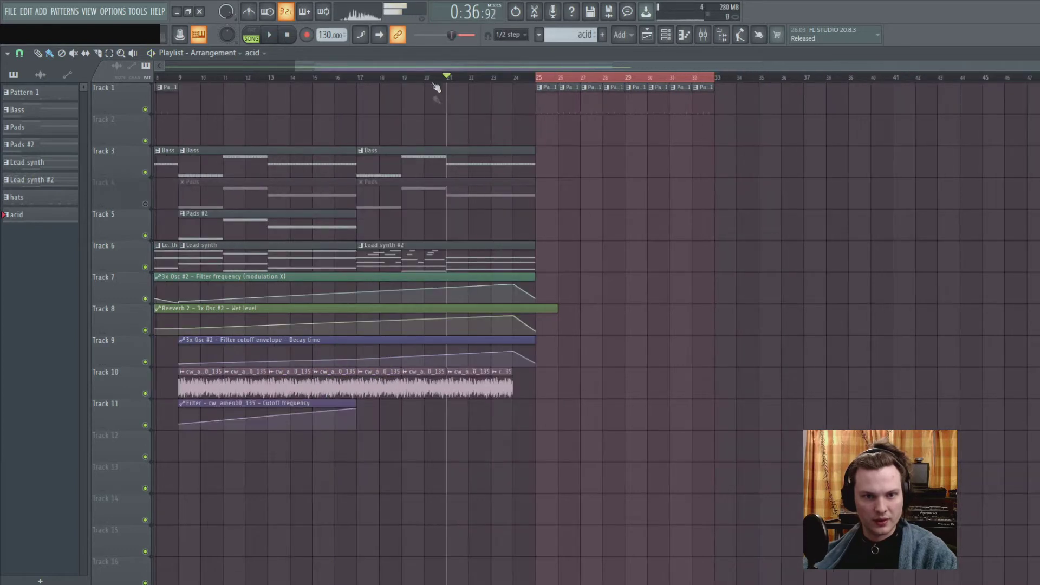
key("space")
key("space")
scroll(388, 70, "down", 2)
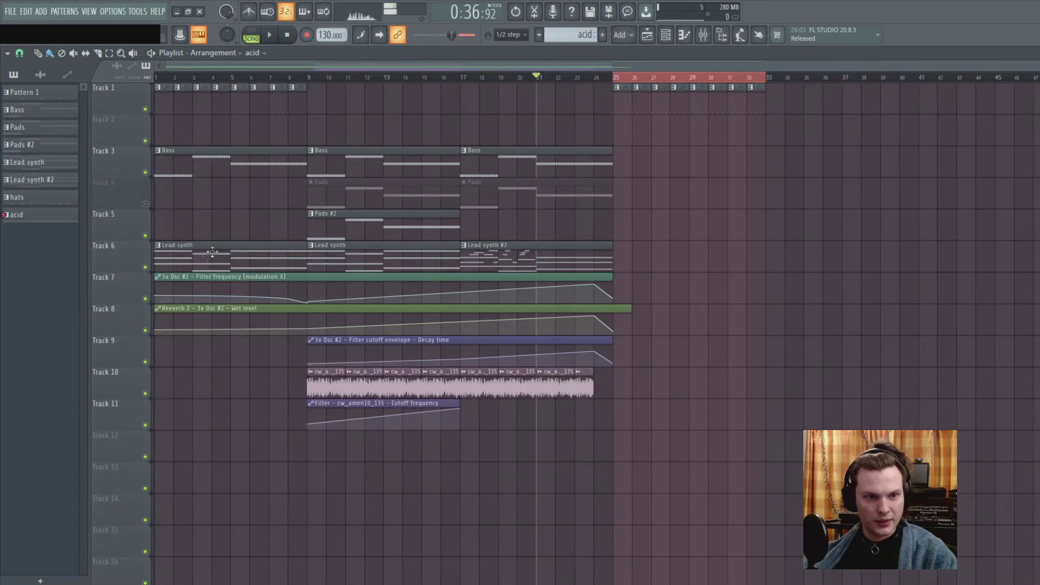
Copy the first Lead synth clip on Track 6 to bar 25 and play from there.
left_click_drag(214, 246, 665, 246)
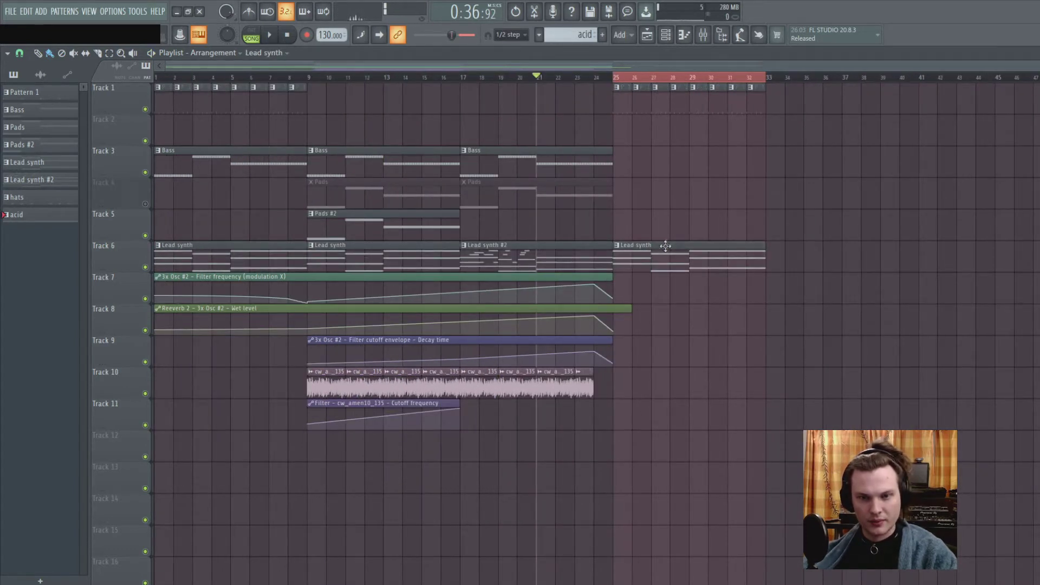
key("space")
left_click(617, 79)
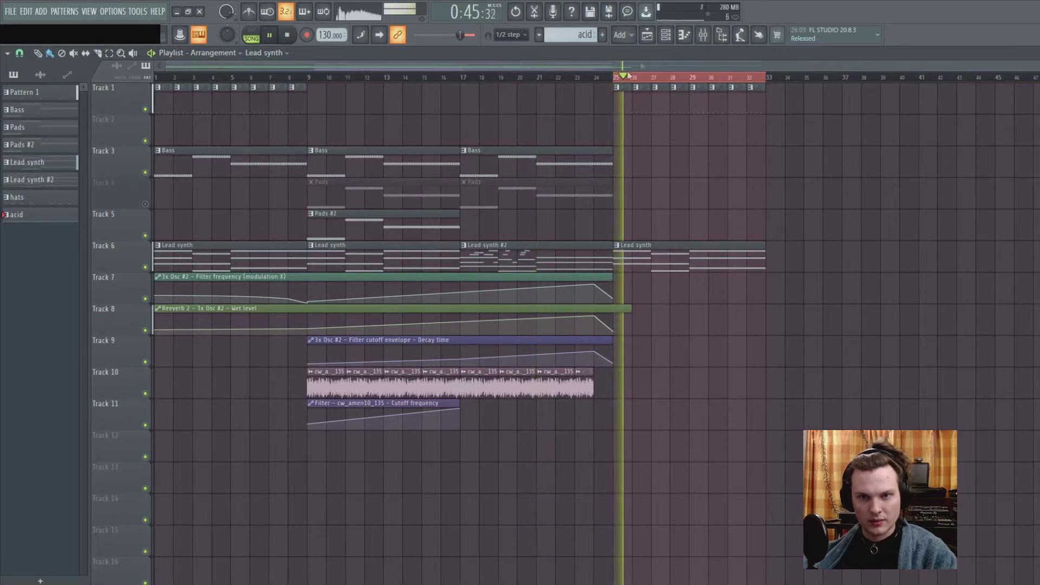
Open the Lead synth clip's notes in the piano roll to examine its chords, and stop playback.
double_click(650, 251)
left_click(665, 35)
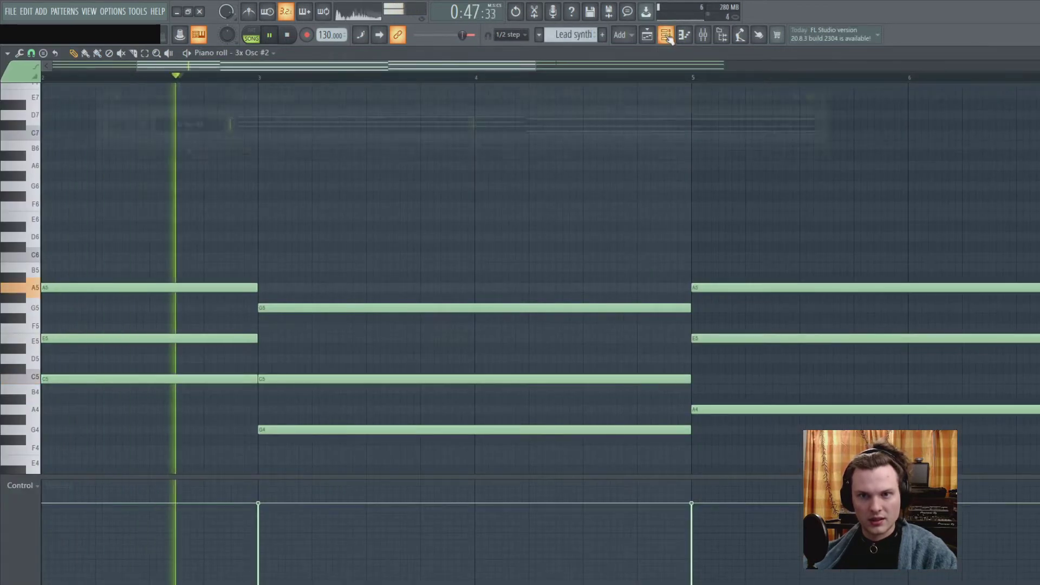
key("space")
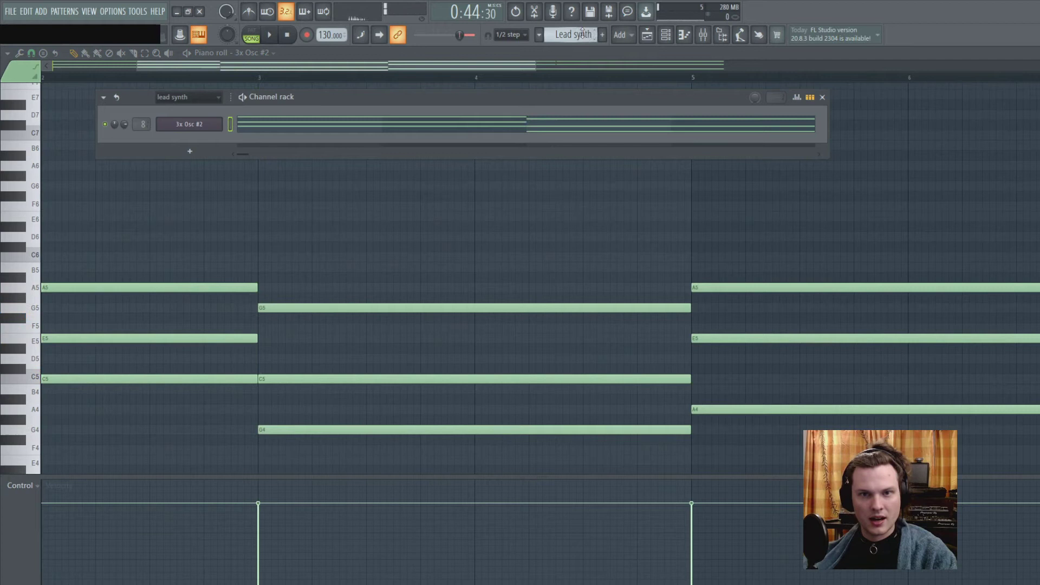
Switch back to the acid pattern and move Serum's one-bar note down to A4.
left_click_drag(574, 35, 574, 22)
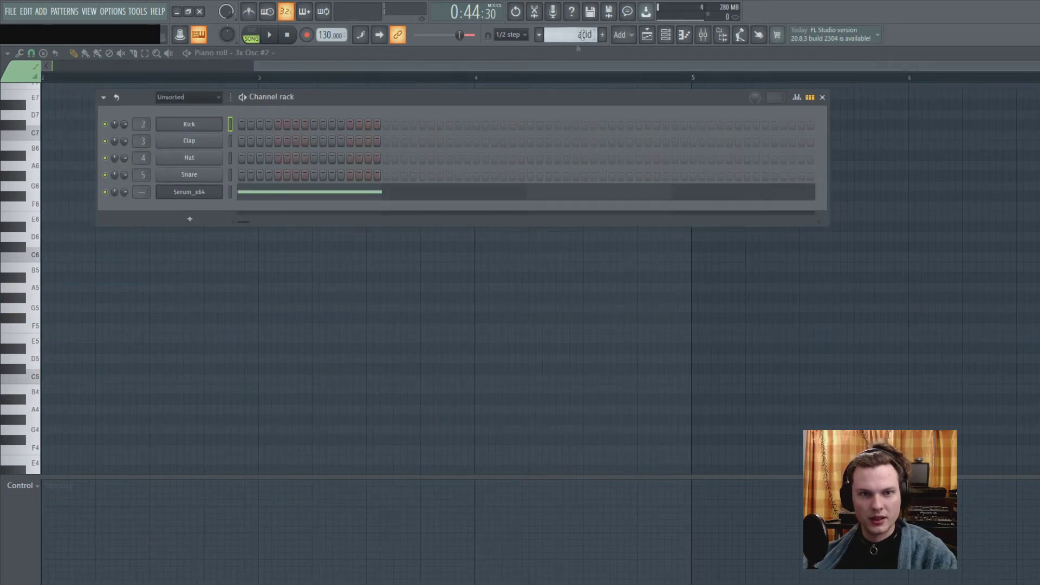
left_click(275, 201)
left_click(30, 378)
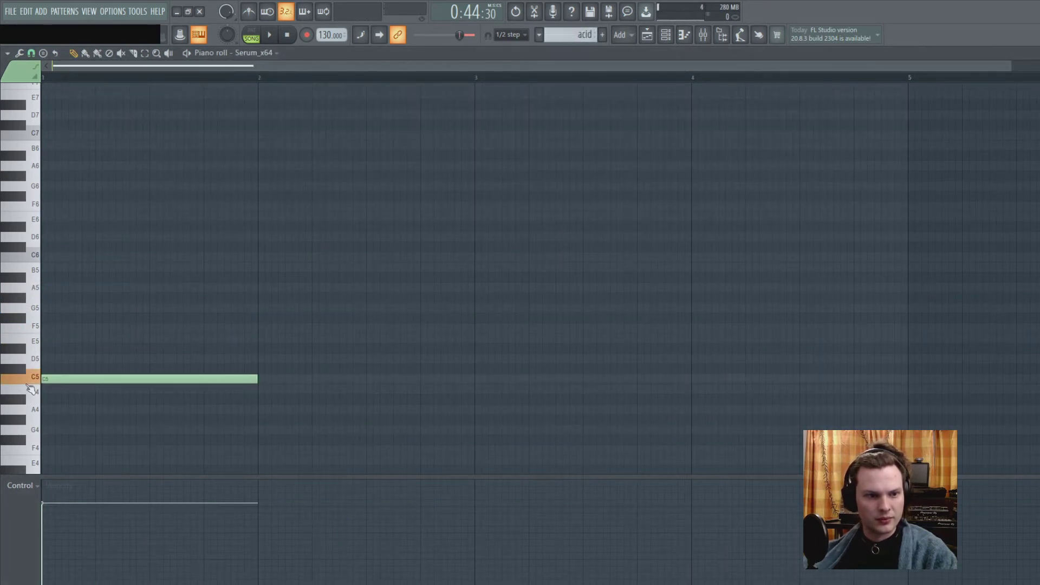
left_click(34, 410)
left_click_drag(98, 378, 103, 409)
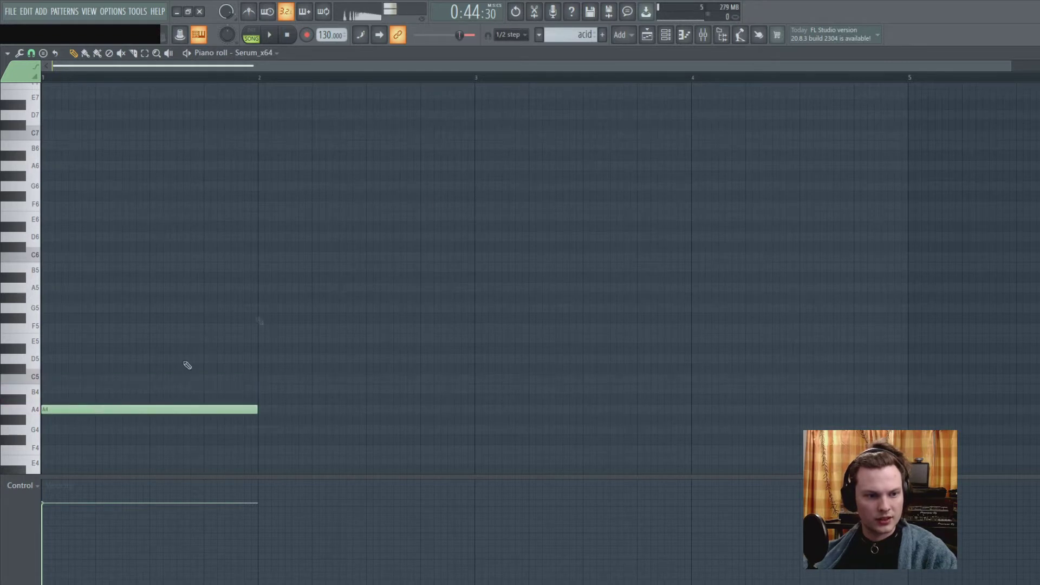
Open Serum for the acid pattern, assign LFO 1 to oscillator A's semitone pitch and draw an eight-step stepped LFO shape.
left_click(666, 35)
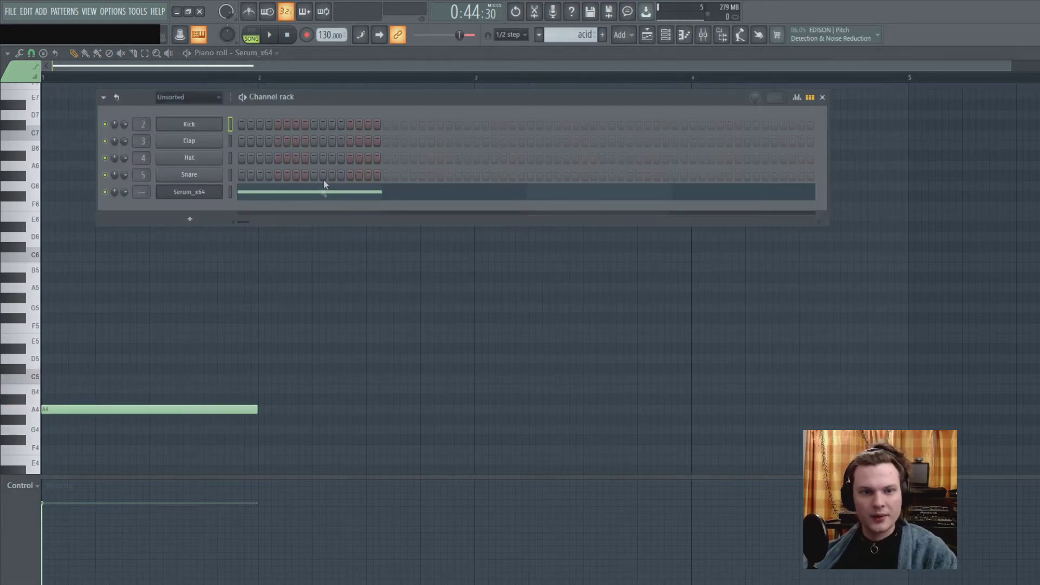
left_click(189, 191)
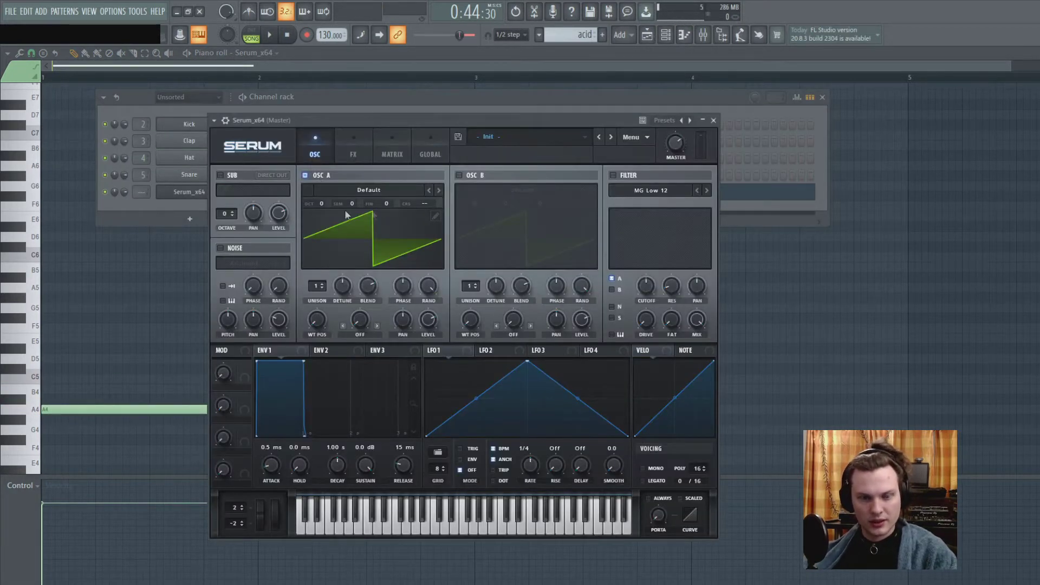
left_click_drag(454, 119, 529, 83)
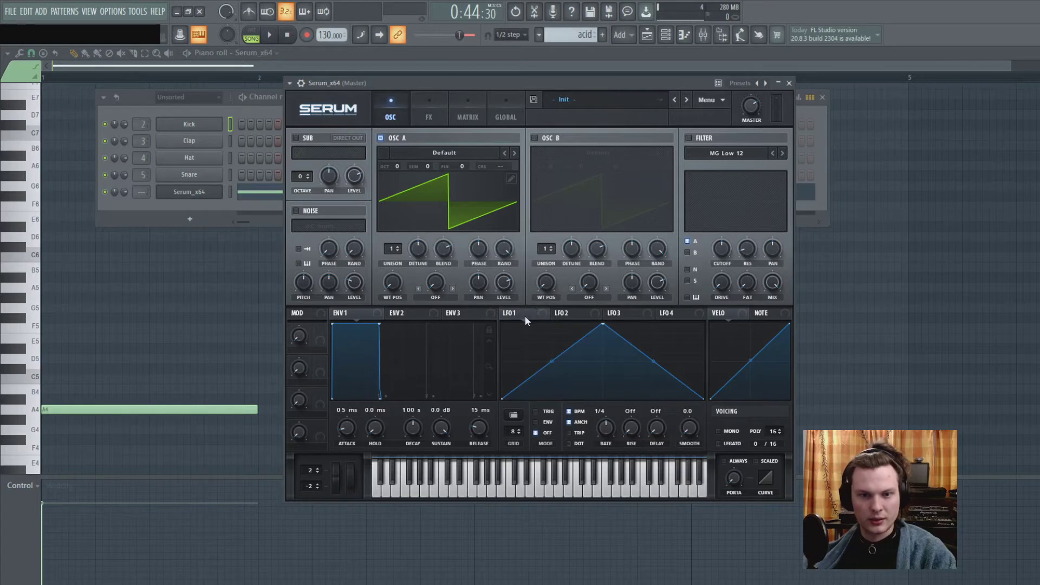
left_click_drag(534, 317, 428, 167)
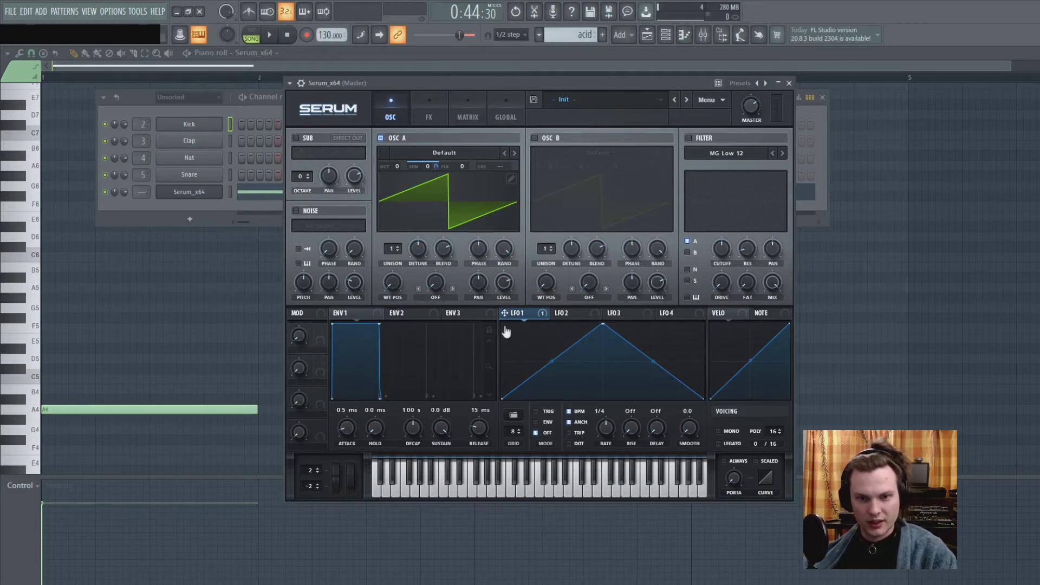
mouse_move(506, 332)
left_mouse_down()
mouse_move(553, 353)
mouse_move(554, 382)
mouse_move(595, 334)
mouse_move(605, 369)
mouse_move(638, 369)
mouse_move(648, 339)
mouse_move(669, 389)
mouse_move(656, 377)
mouse_move(672, 384)
mouse_move(691, 355)
left_mouse_up()
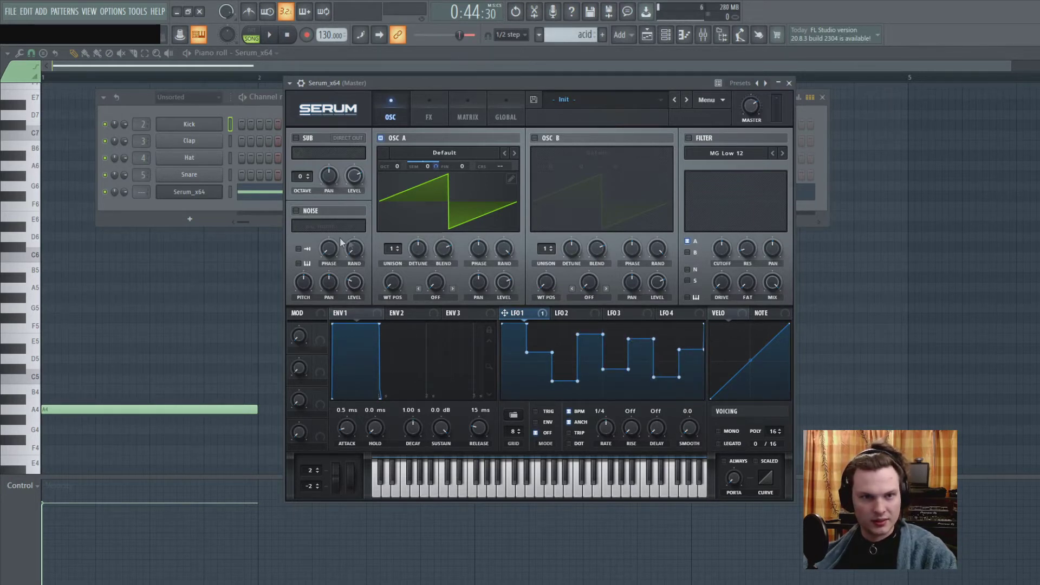
Switch playback to pattern mode and audition the acid pattern.
left_click(259, 37)
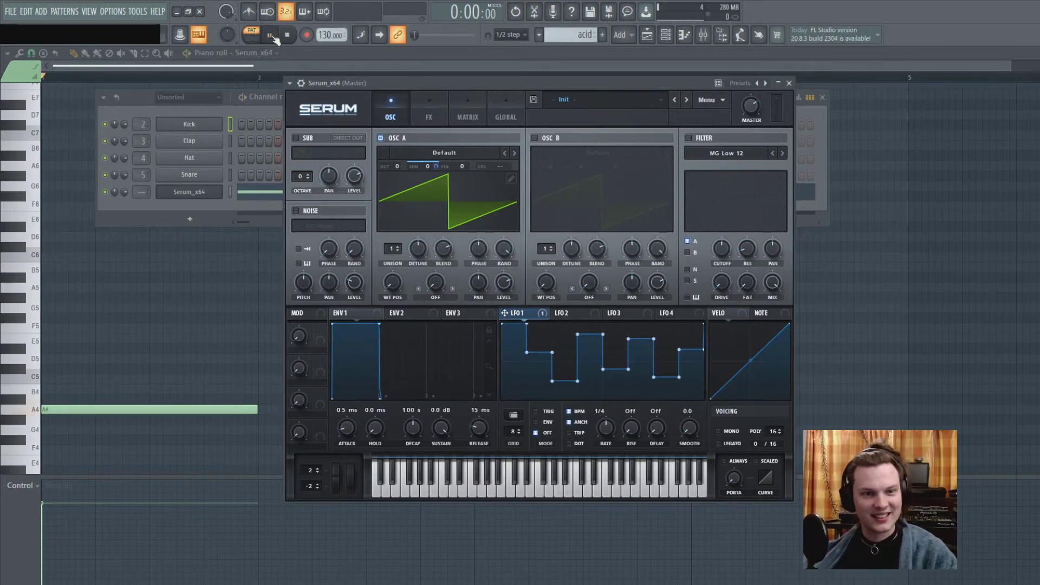
left_click(269, 35)
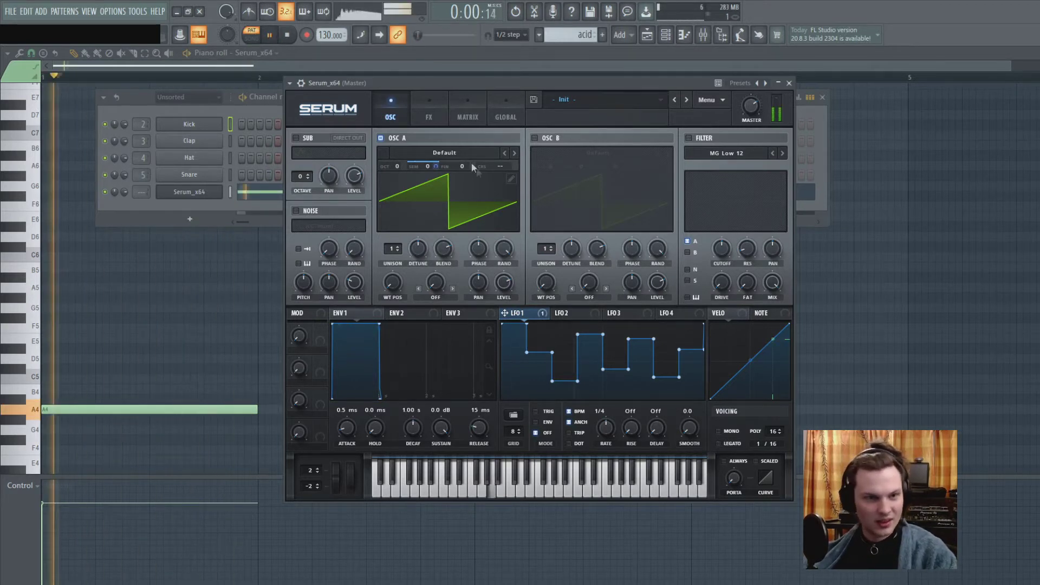
key("space")
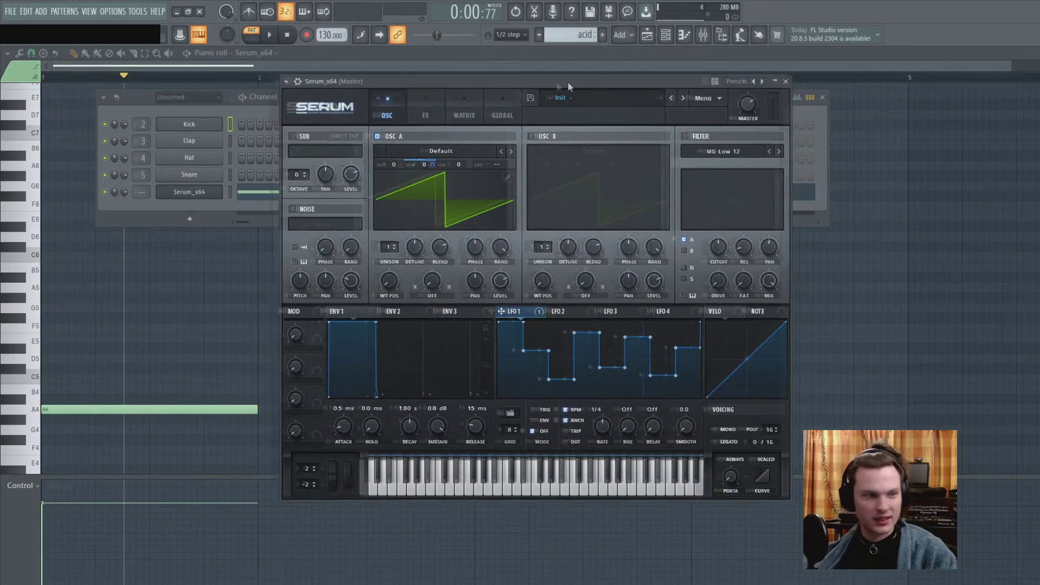
Set LFO 1's rate to 1/2 and rework the heights of its steps while auditioning the pattern.
left_click_drag(567, 83, 510, 92)
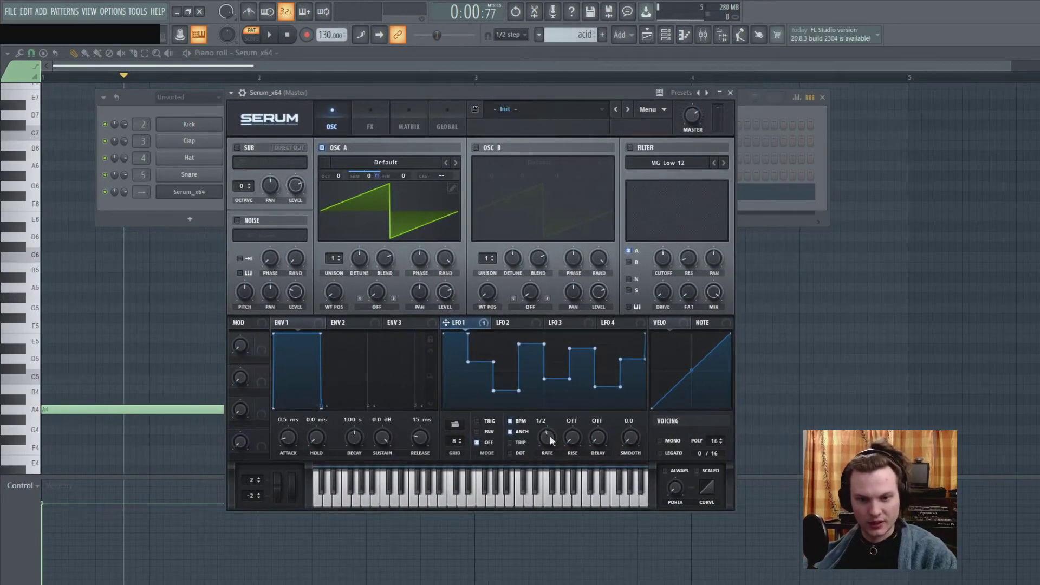
key("space")
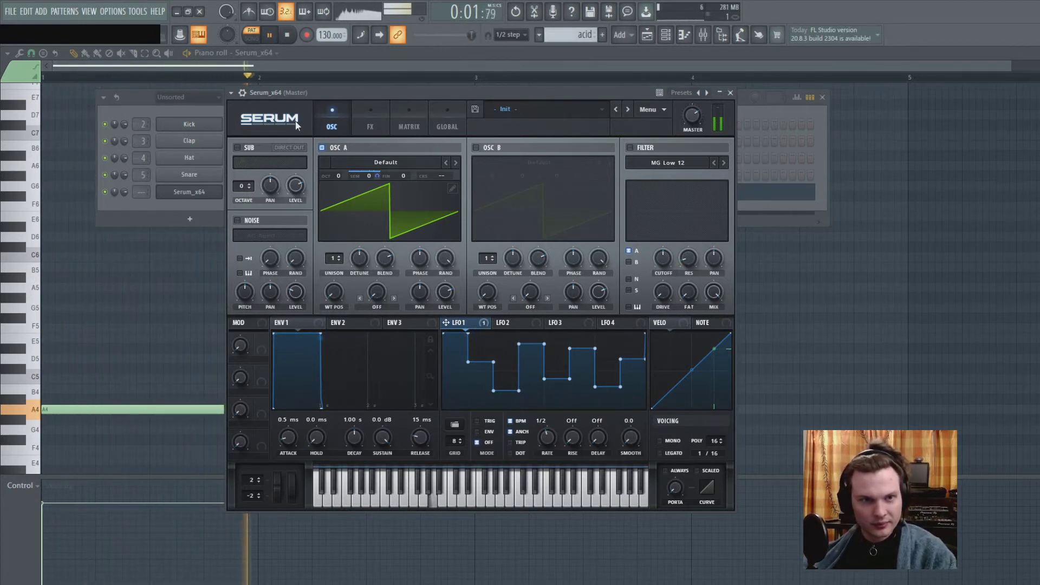
left_click(270, 35)
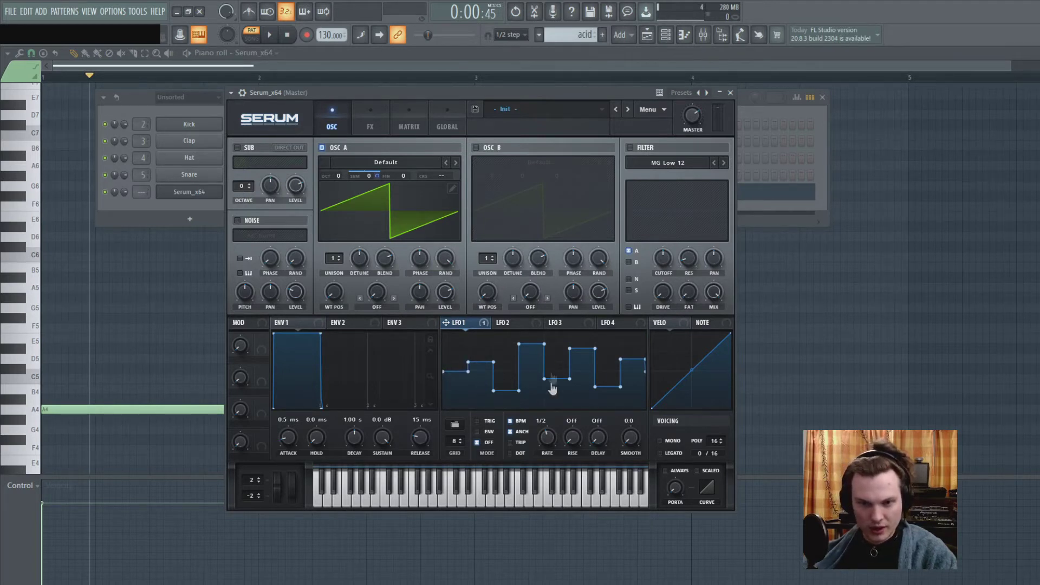
left_click_drag(545, 380, 543, 385)
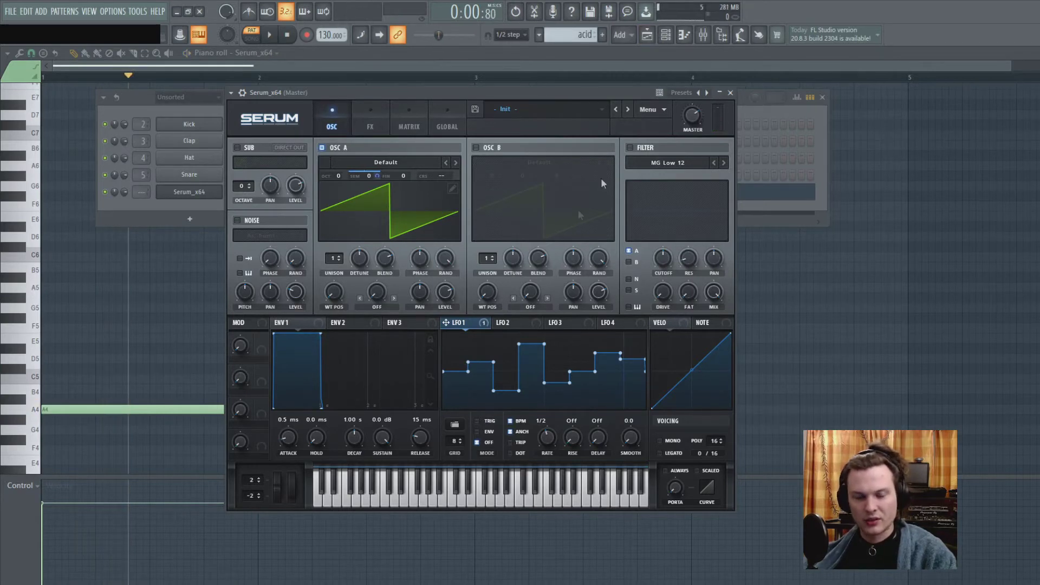
Check the acid clip at bar 25 in the playlist and return to Serum's synth window.
left_click(647, 36)
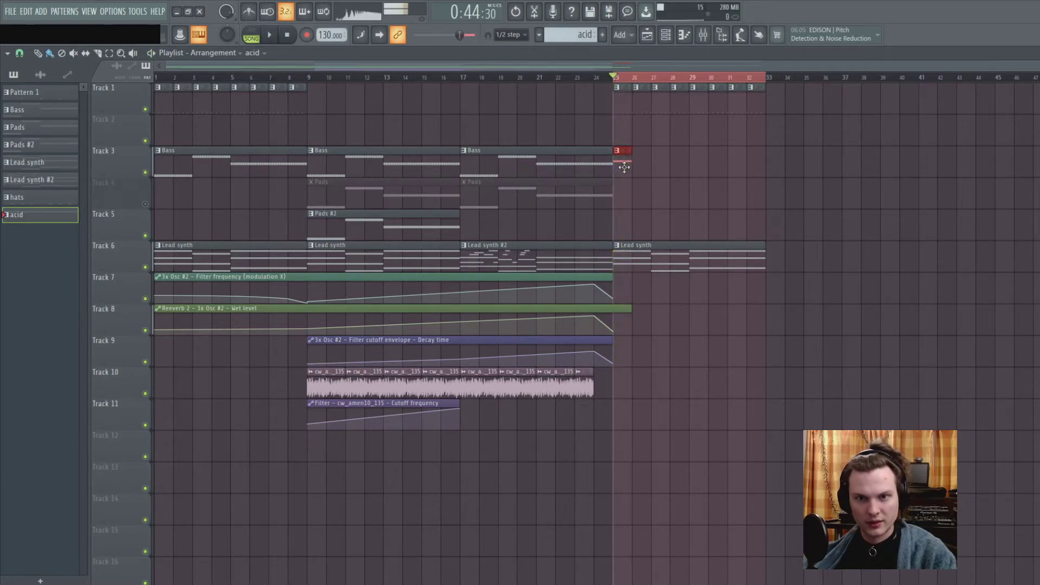
left_click(649, 37)
left_click(674, 40)
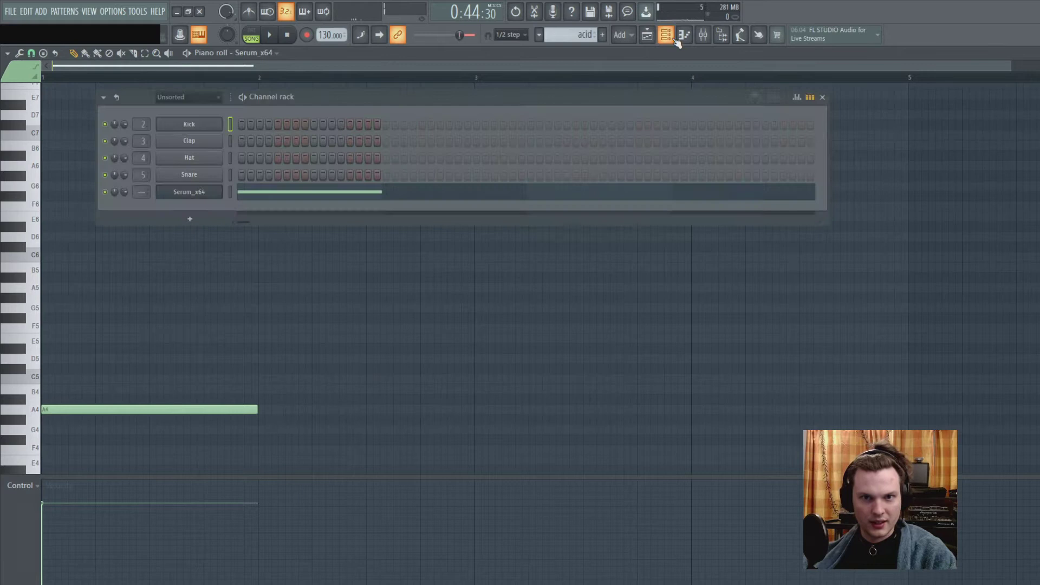
left_click(191, 193)
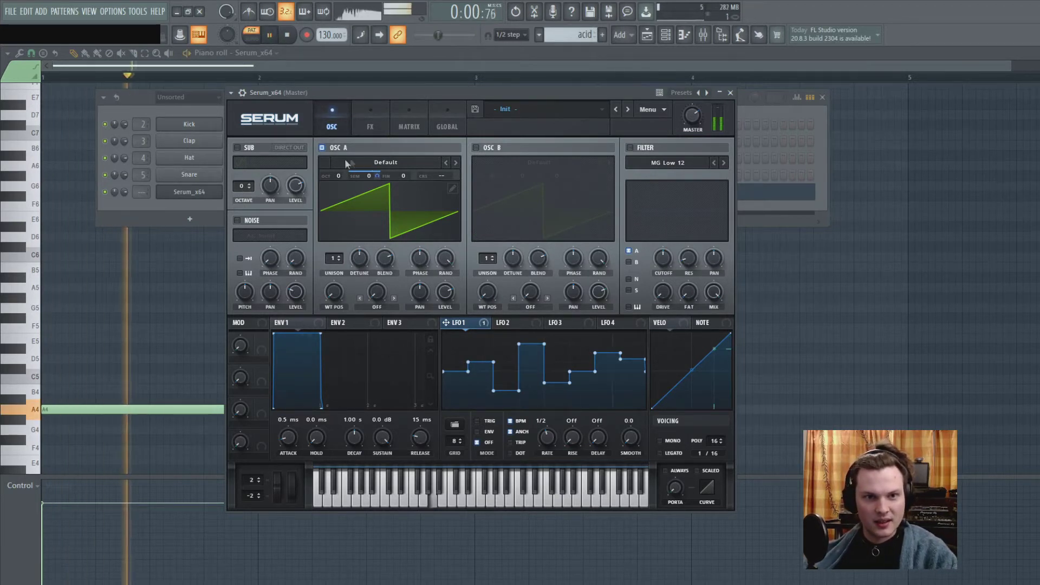
Lower oscillator A by one octave and enable the MG Low 12 filter with LFO 1 modulating its cutoff and resonance.
mouse_move(340, 174)
left_mouse_down()
mouse_move(344, 210)
mouse_move(344, 194)
left_mouse_up()
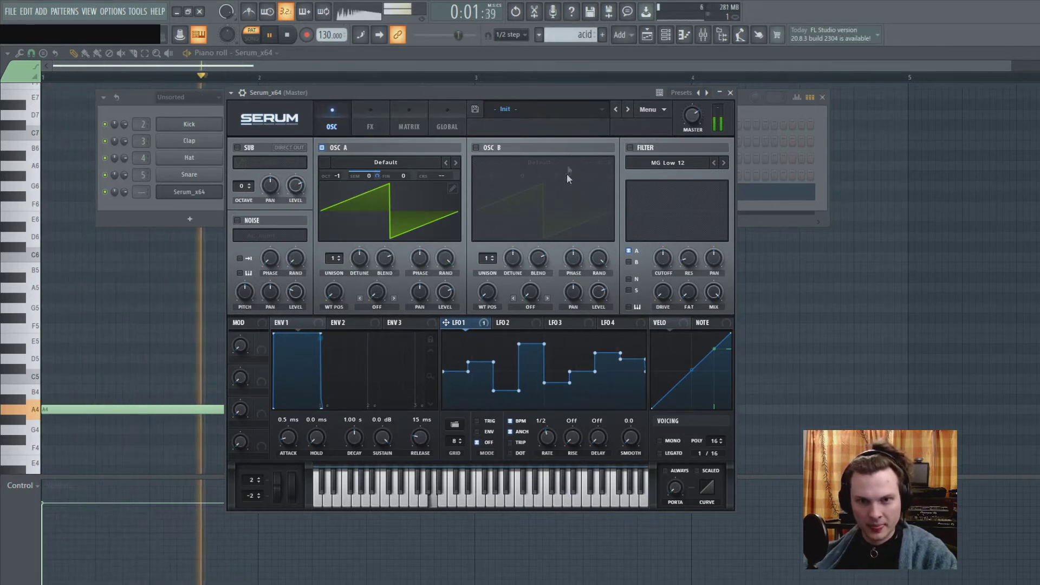
left_click(630, 147)
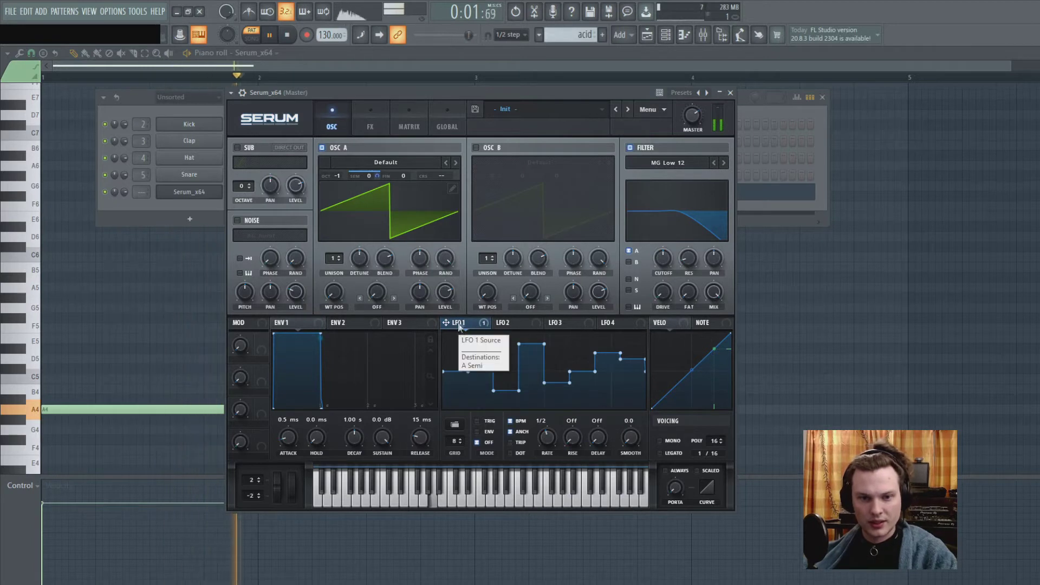
left_click_drag(456, 325, 654, 255)
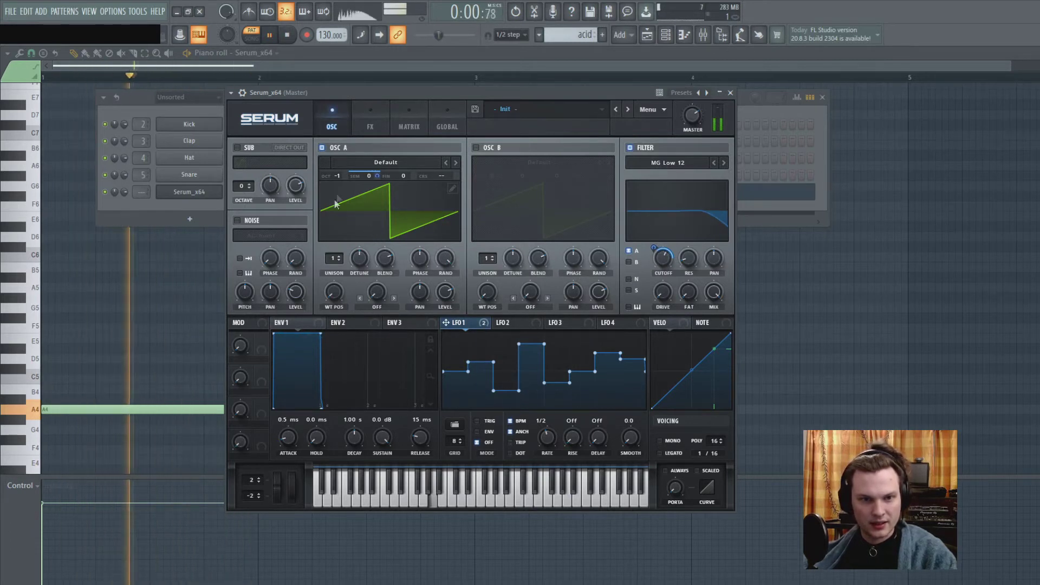
mouse_move(338, 180)
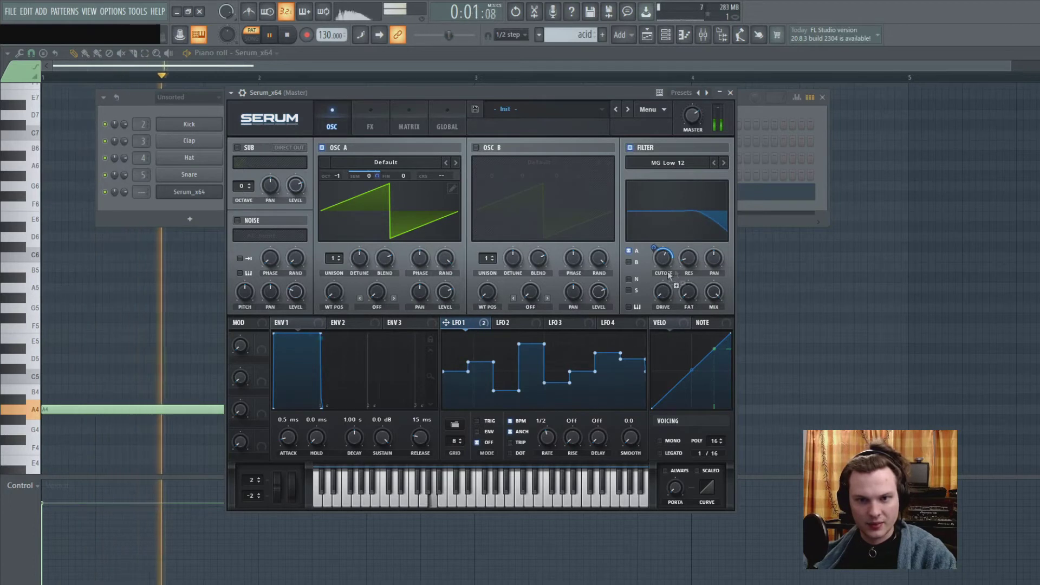
mouse_move(684, 257)
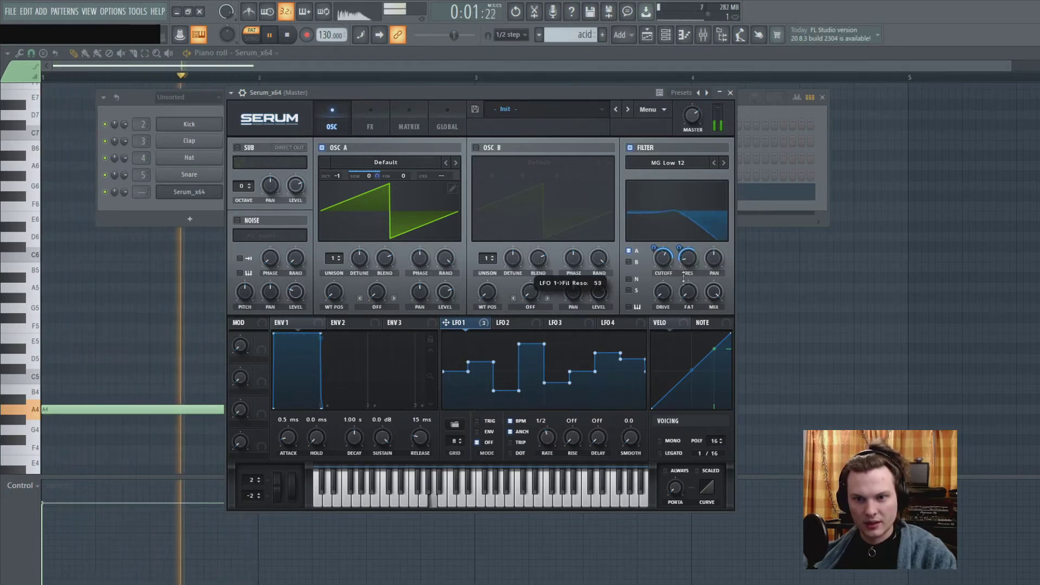
left_click_drag(689, 264, 690, 261)
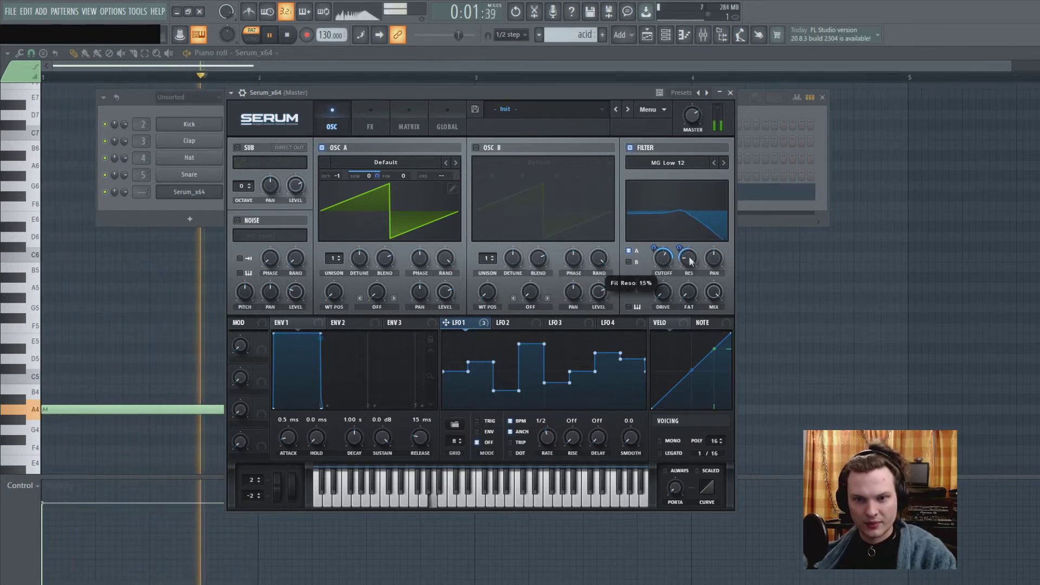
Enable oscillator B with LFO 1 modulating its semitone pitch and set its octave to -2.
left_click(476, 146)
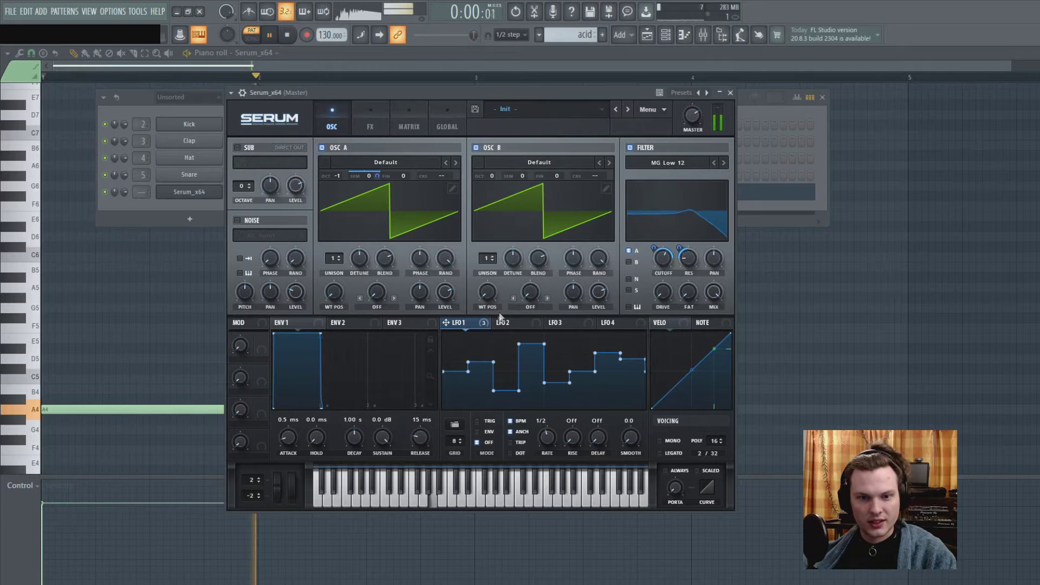
left_click_drag(507, 260, 521, 174)
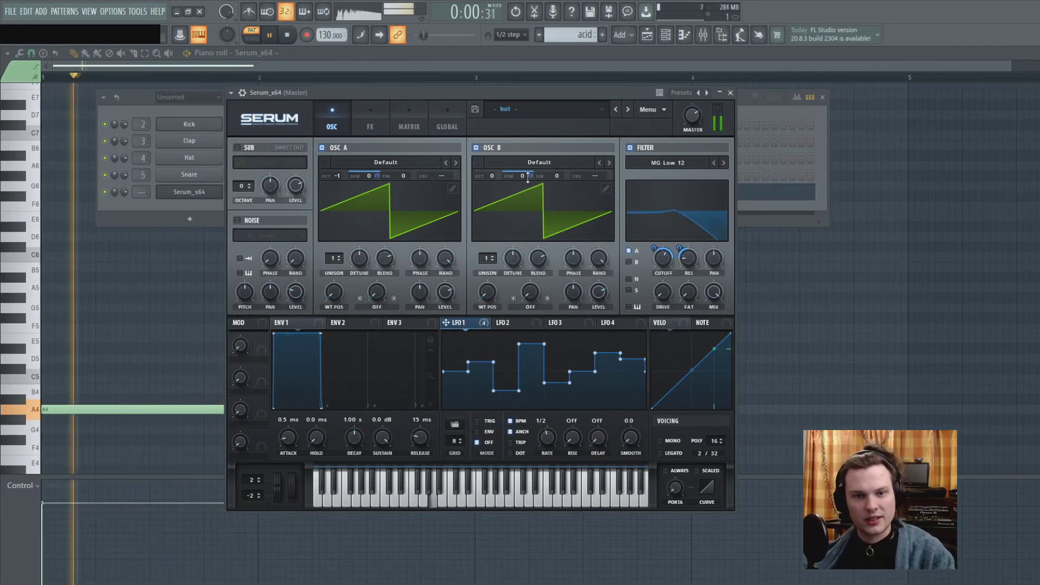
left_click_drag(492, 175, 495, 208)
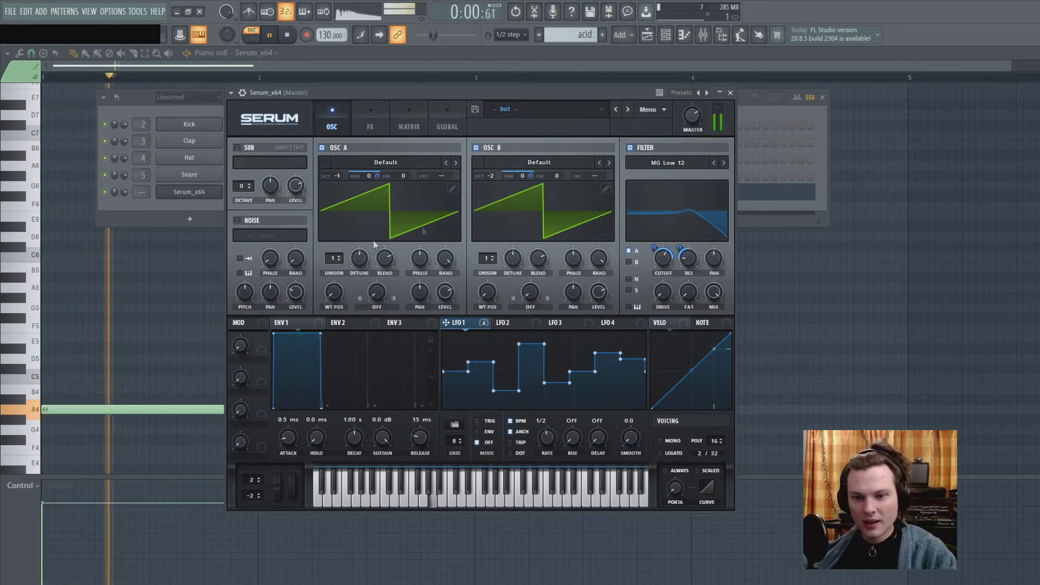
Add a Diode 1 distortion with its filter frequency at 3629 and LFO 1 modulating that frequency by -66.
left_click(371, 120)
left_click(247, 166)
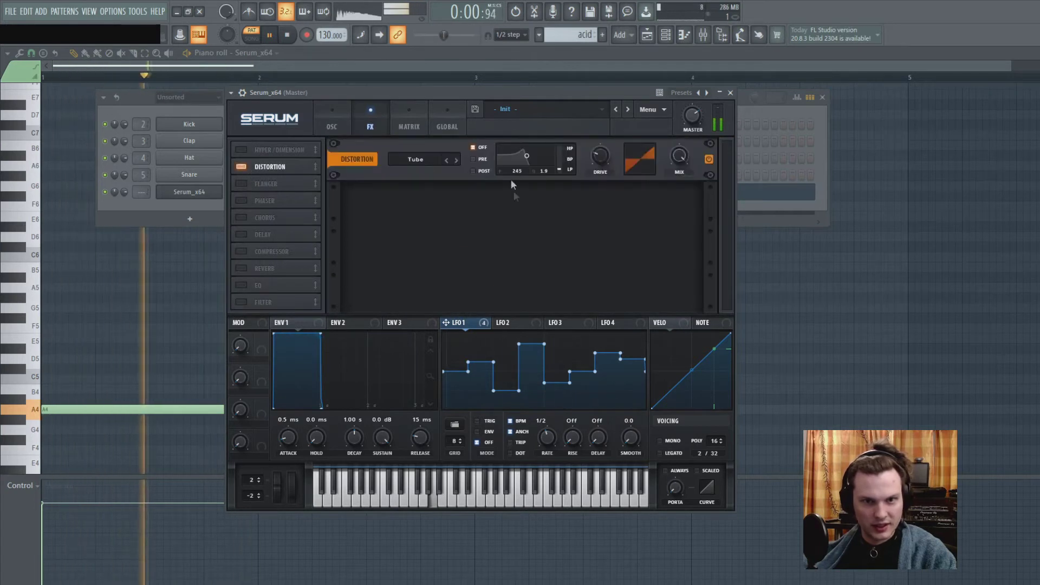
left_click(456, 161)
left_click(457, 160)
left_click(456, 160)
left_click_drag(538, 158, 547, 162)
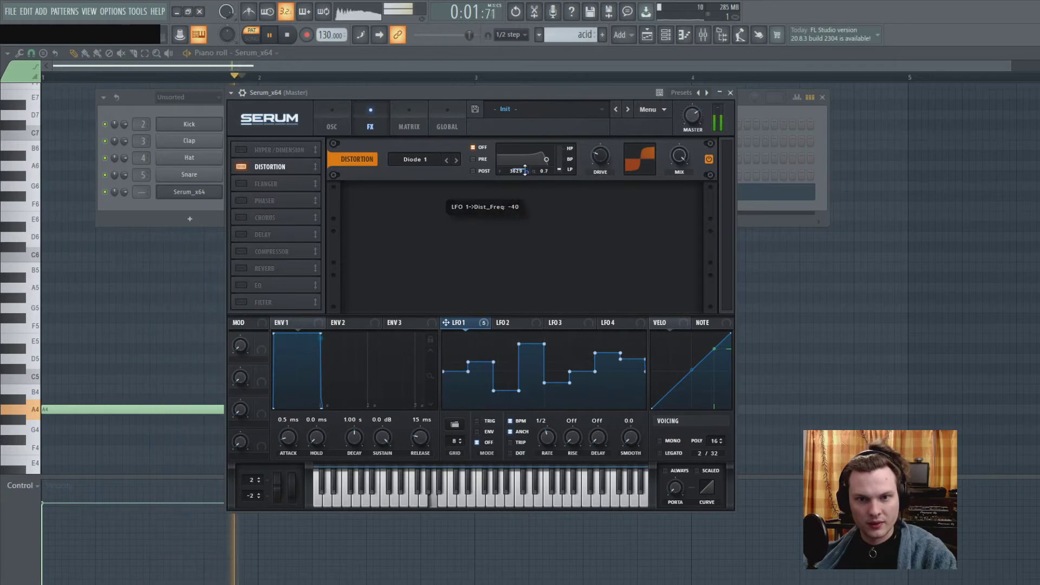
left_click_drag(527, 172, 531, 200)
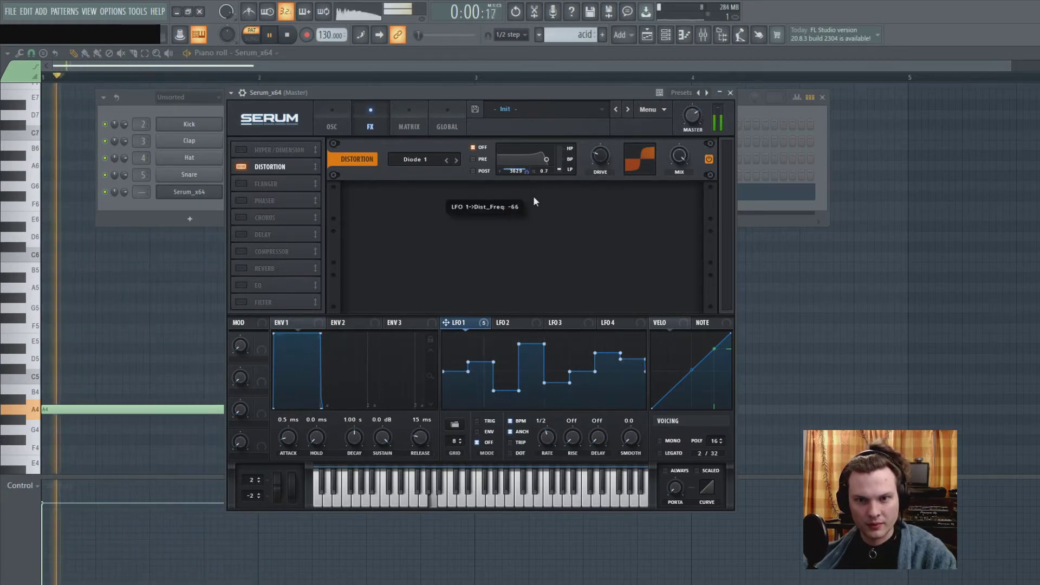
Set the distortion's filter to PRE and remove the LFO 1 modulation from its frequency.
left_click(475, 159)
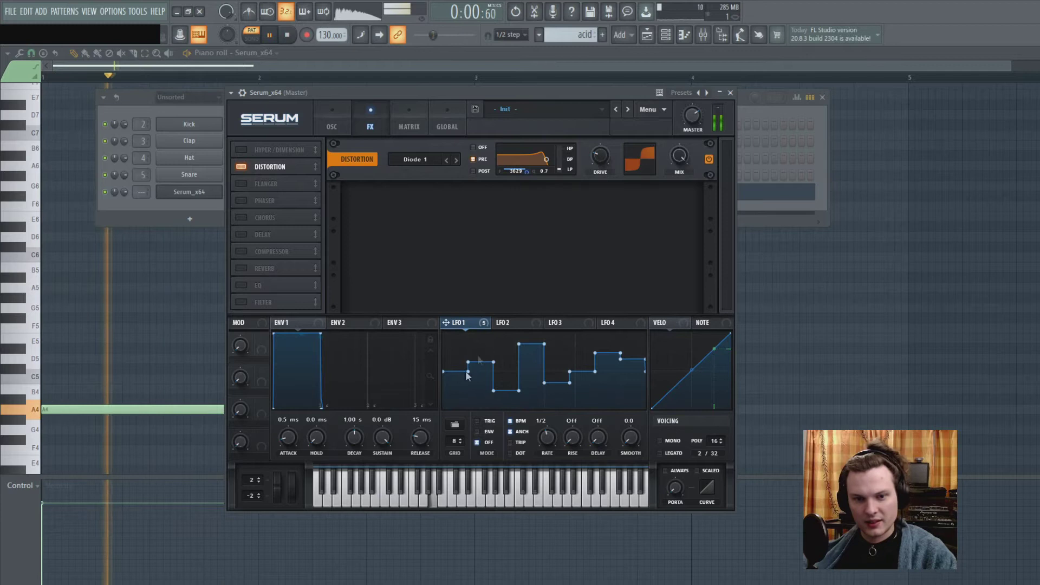
right_click(521, 172)
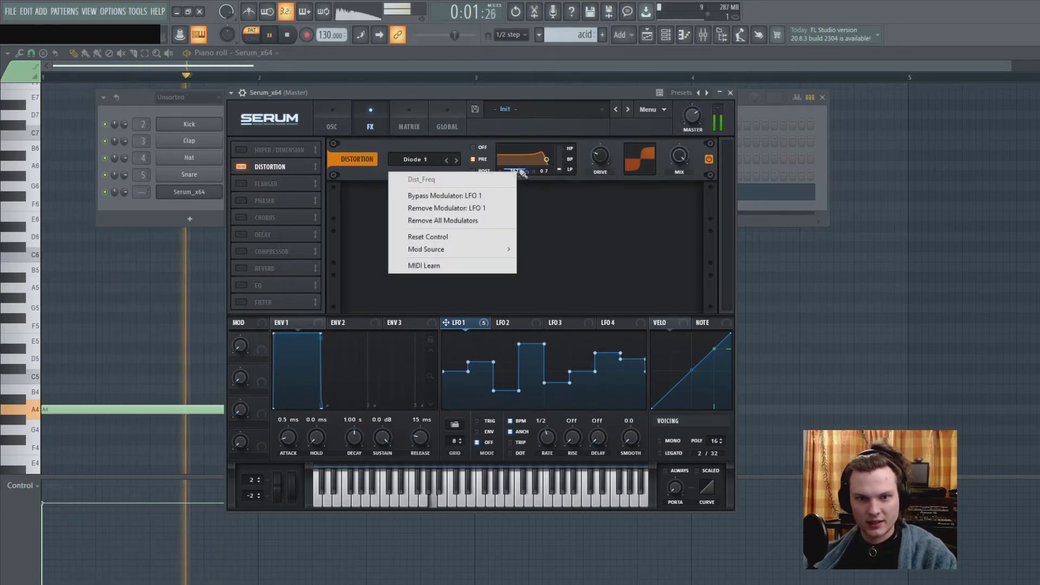
left_click(469, 208)
Assign LFO 2 to the distortion filter's frequency with an amount of -44 and shape the LFO as a falling ramp.
left_click(507, 323)
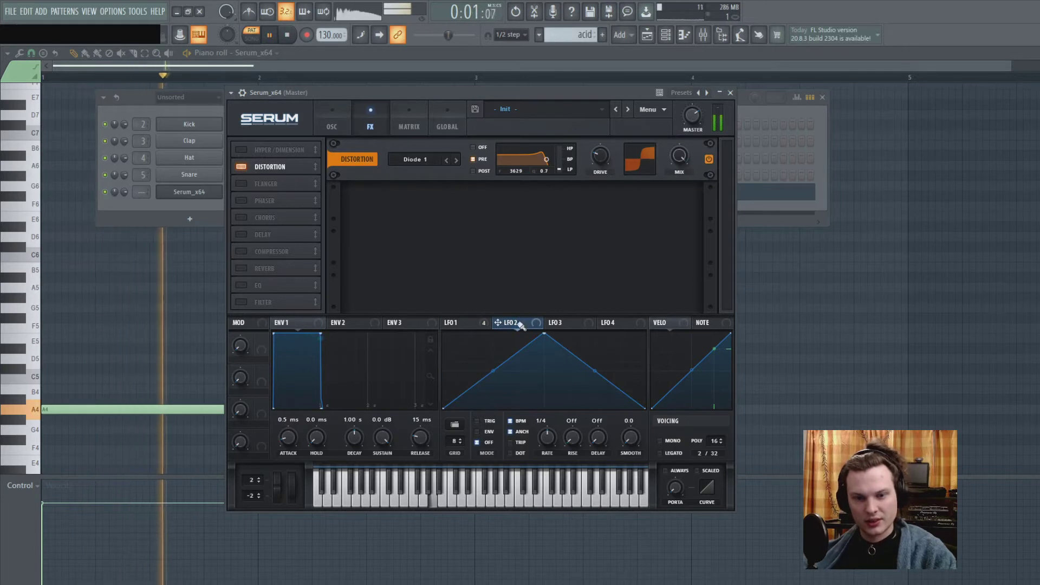
left_click_drag(497, 322, 534, 240)
left_click_drag(525, 199, 507, 172)
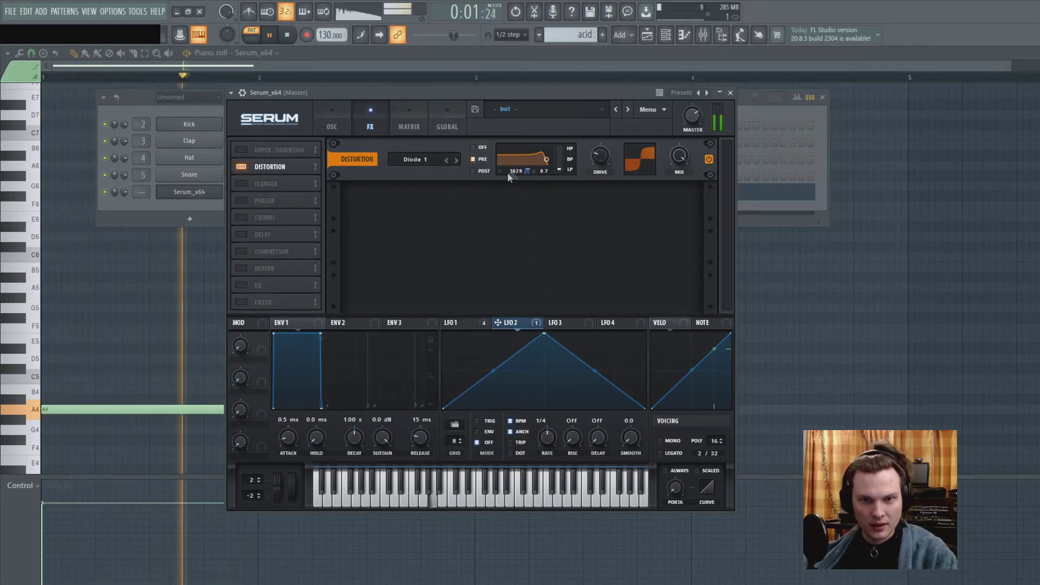
left_click_drag(546, 334, 443, 333)
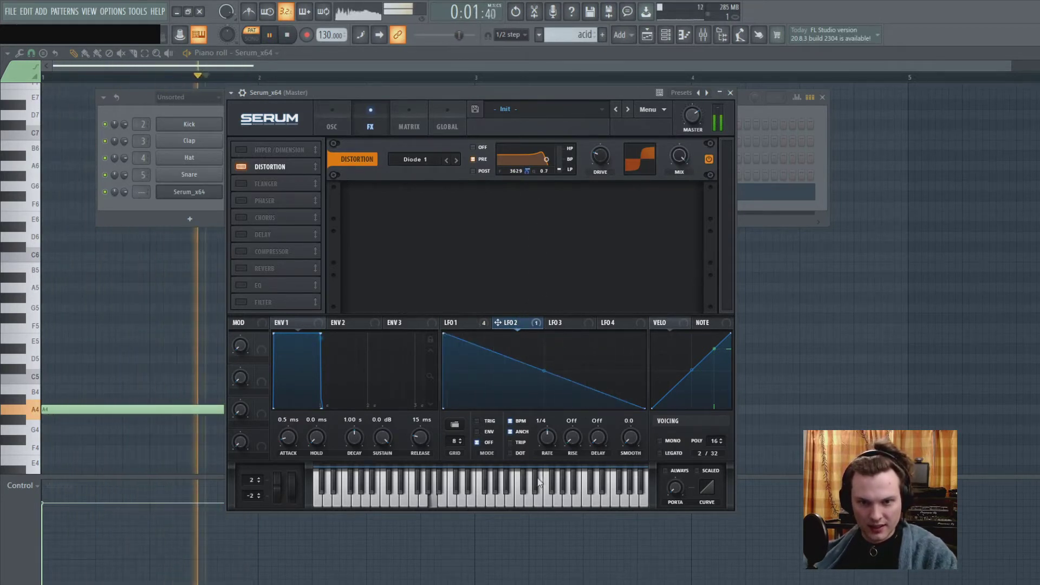
left_click_drag(526, 171, 526, 217)
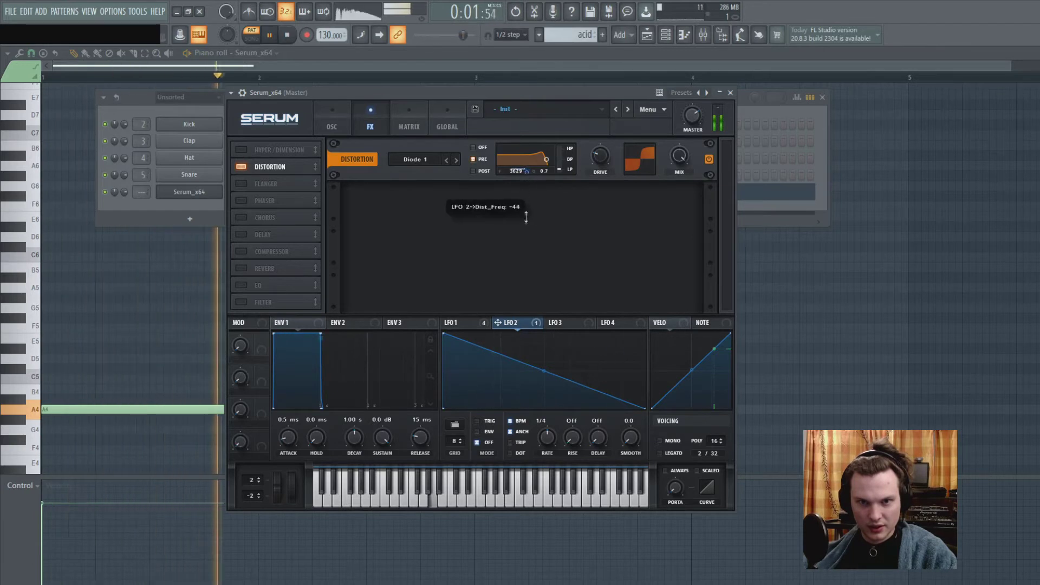
Compare with LFO 1's rate and set LFO 2's rate to 1/16.
left_click(452, 322)
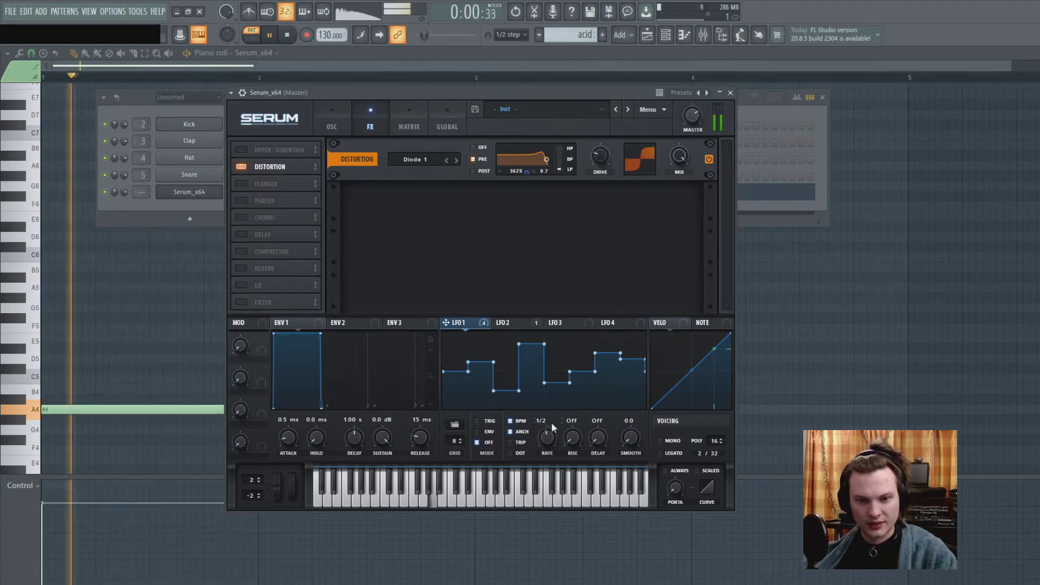
left_click(517, 323)
left_click_drag(560, 441, 553, 431)
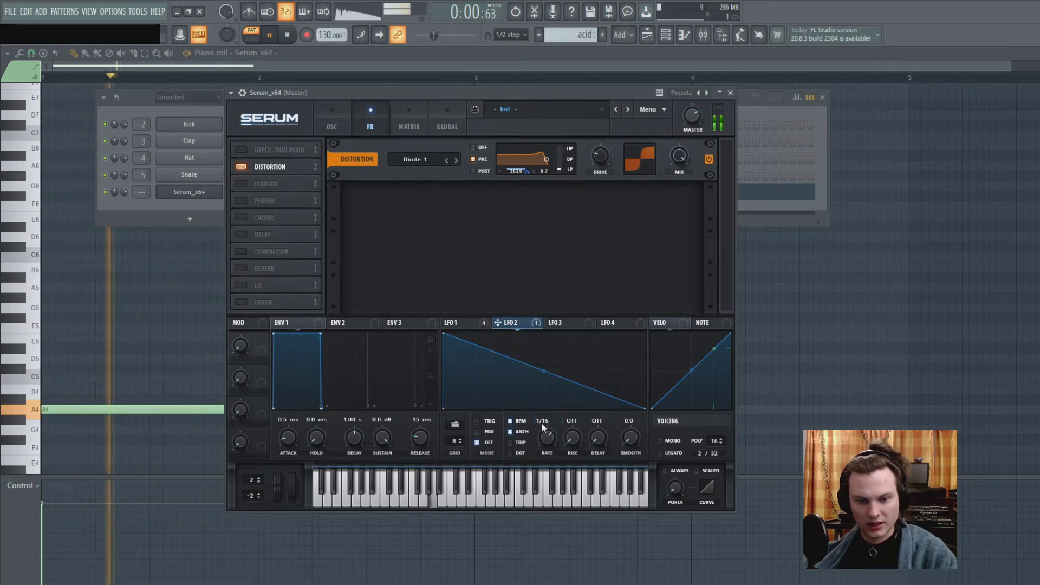
Bend LFO 2's falling ramp into a concave decay curve and readjust its modulation of the distortion filter frequency.
left_click_drag(543, 363, 541, 387)
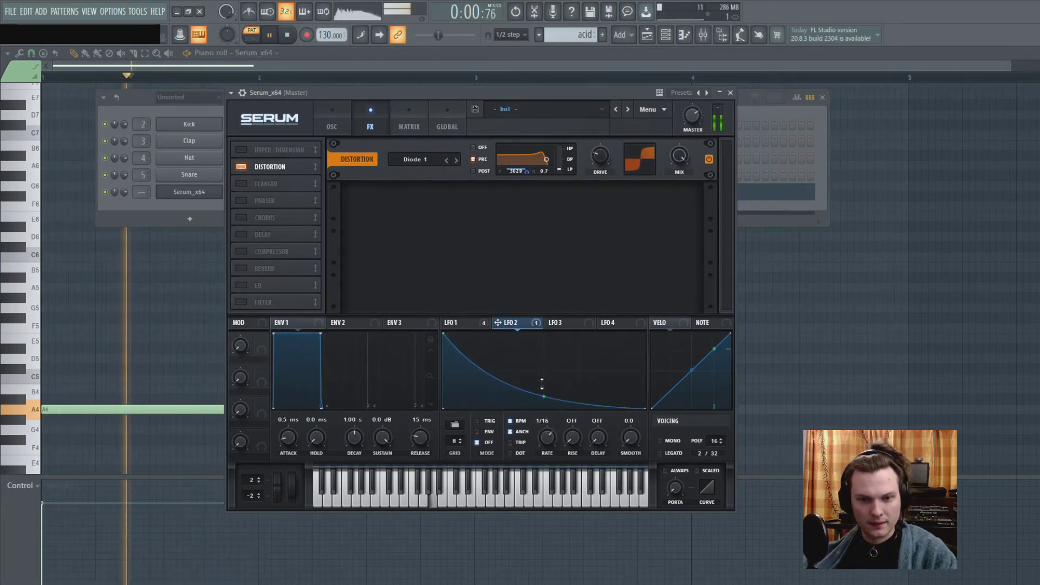
left_click_drag(527, 176, 533, 158)
Try replacing LFO 1 with LFO 2 as the modulator of the main filter's cutoff and adjust its amount.
left_click(330, 120)
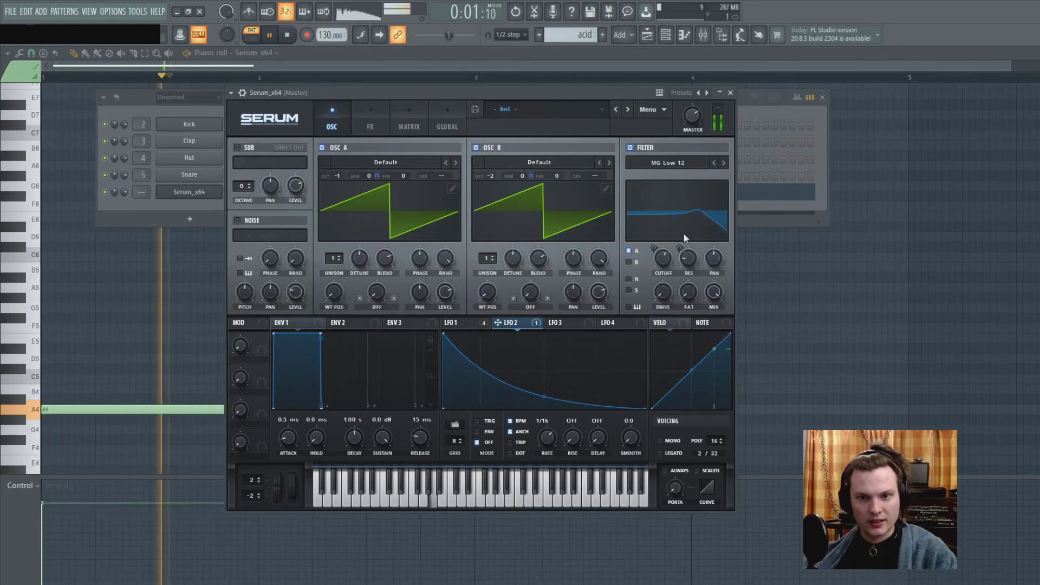
left_click(466, 323)
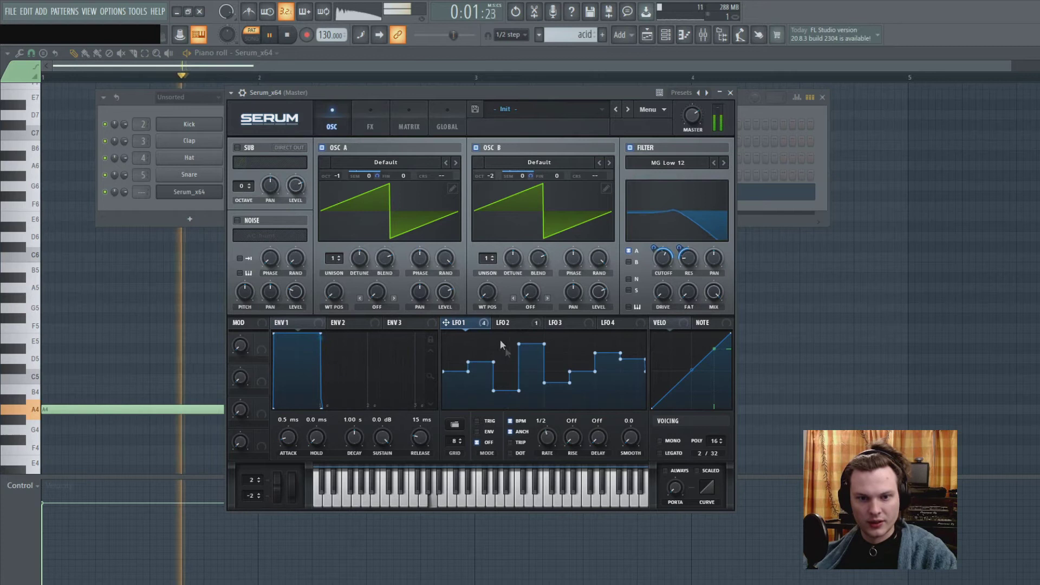
right_click(664, 260)
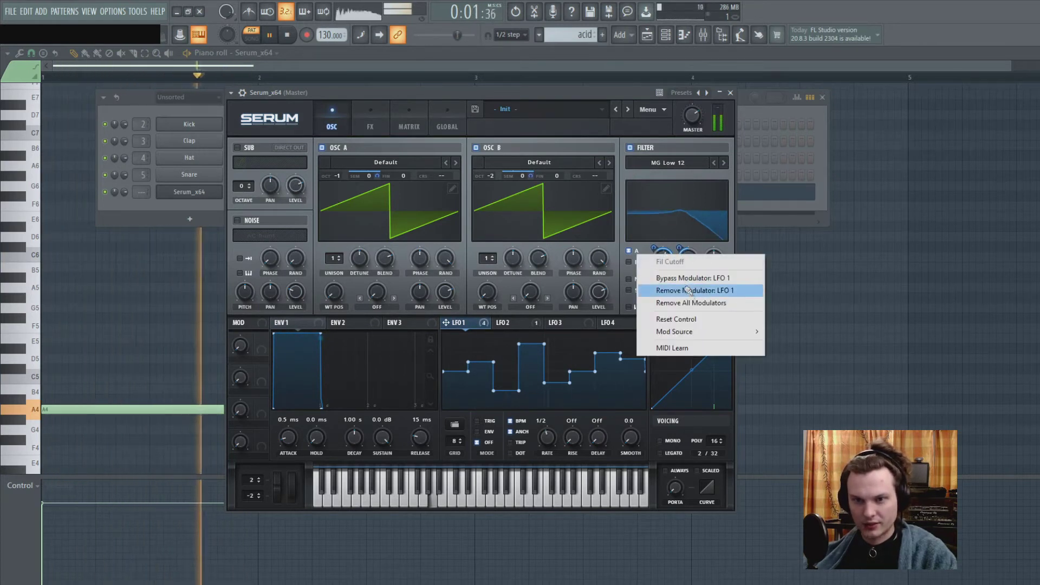
left_click(698, 288)
left_click(512, 323)
left_click_drag(515, 330, 663, 259)
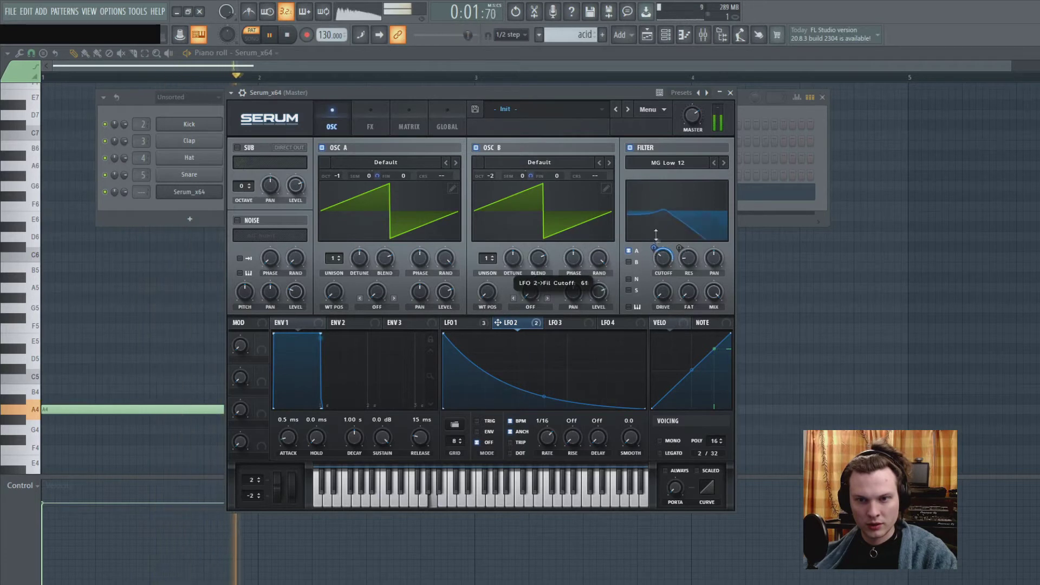
left_click_drag(655, 248, 657, 256)
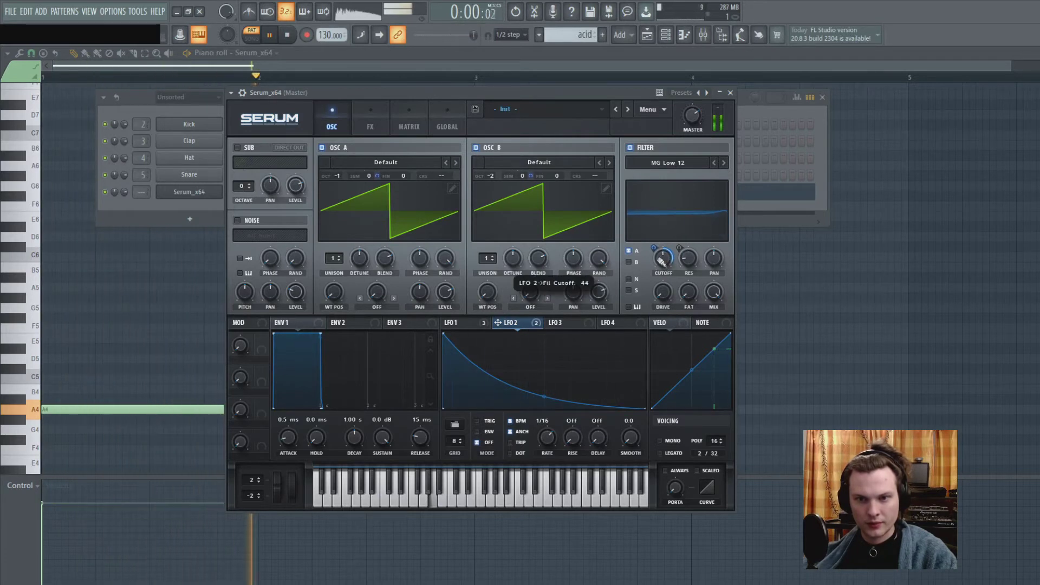
Try LFO 2 as a modulator of the main filter's drive and remove that modulation again.
left_click_drag(653, 282, 663, 292)
right_click(666, 301)
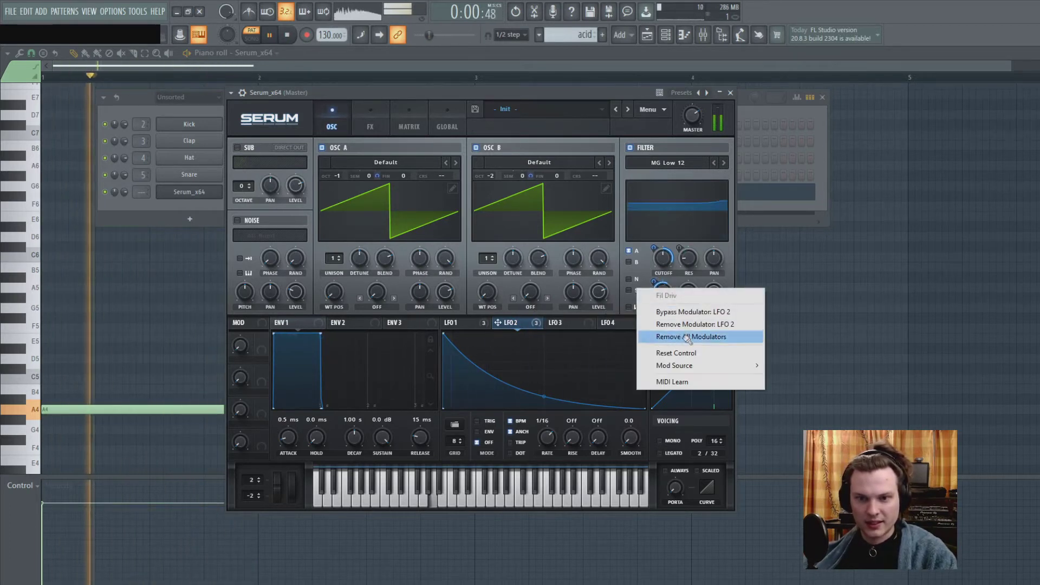
left_click(688, 325)
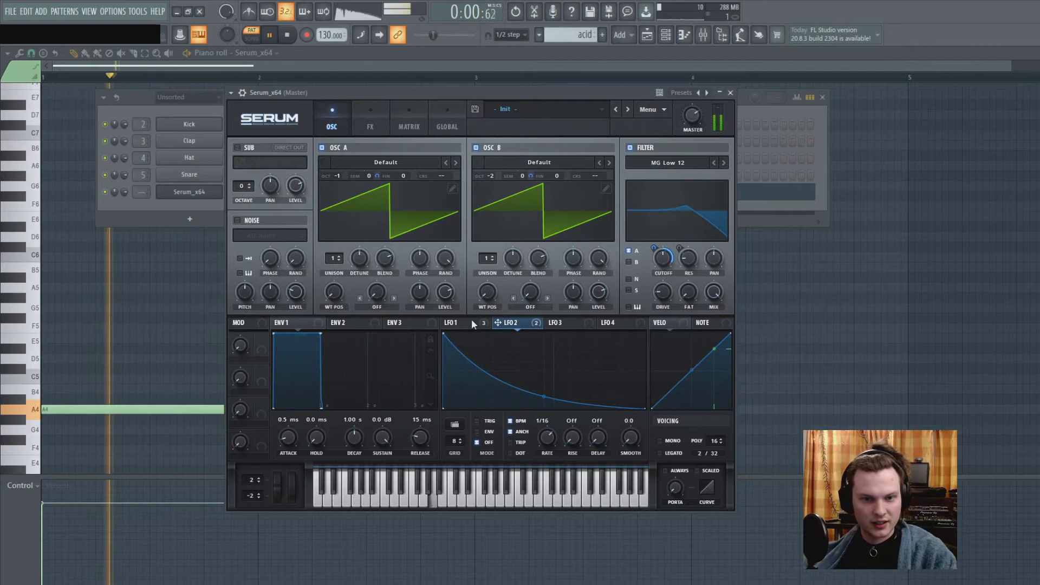
Remove the LFO 2 modulation from the main filter's cutoff and assign LFO 1 to it again.
left_click(470, 322)
left_click(514, 322)
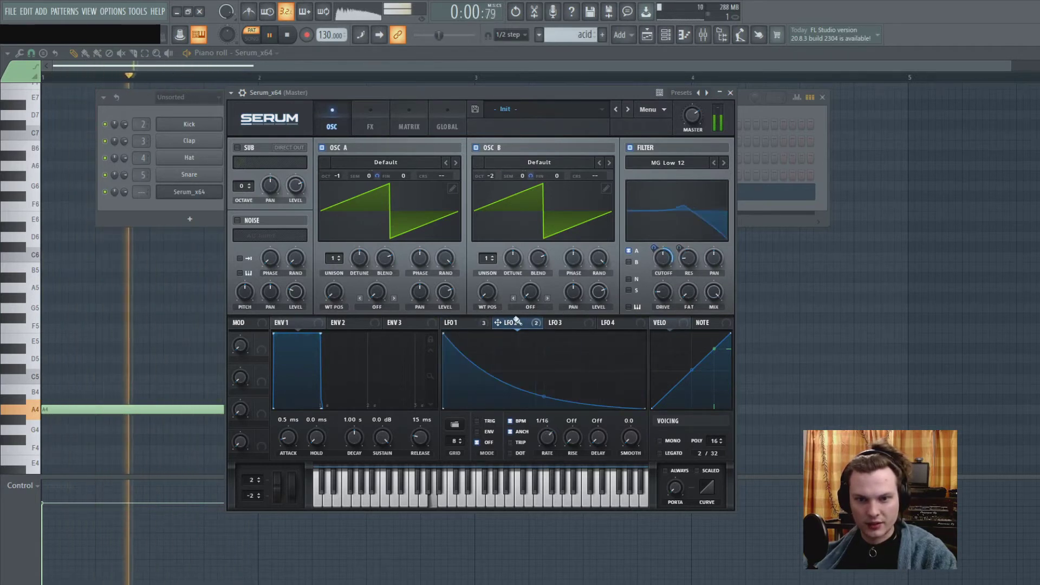
right_click(662, 256)
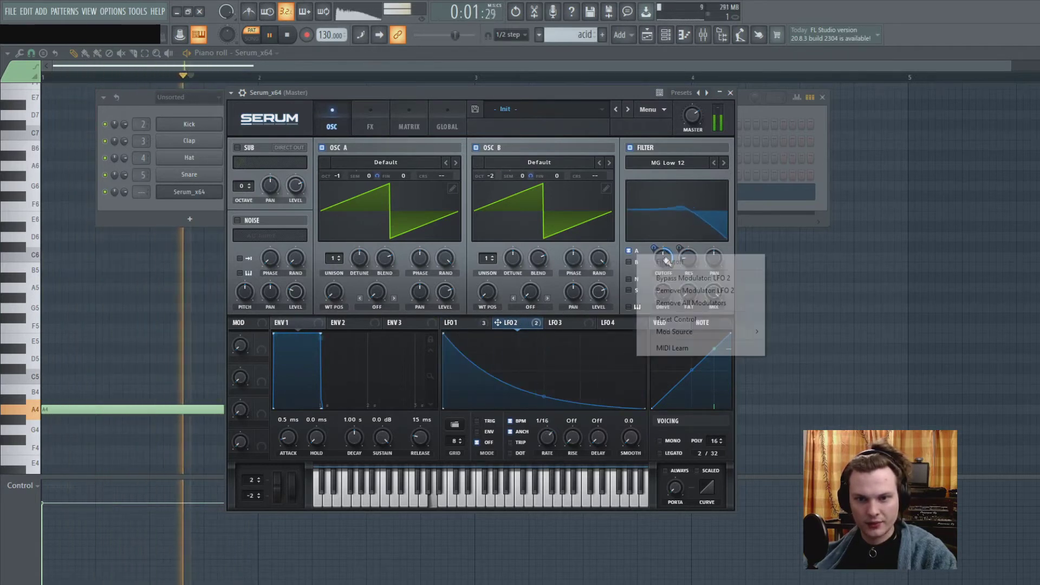
left_click(685, 293)
left_click(475, 328)
left_click_drag(592, 297, 657, 249)
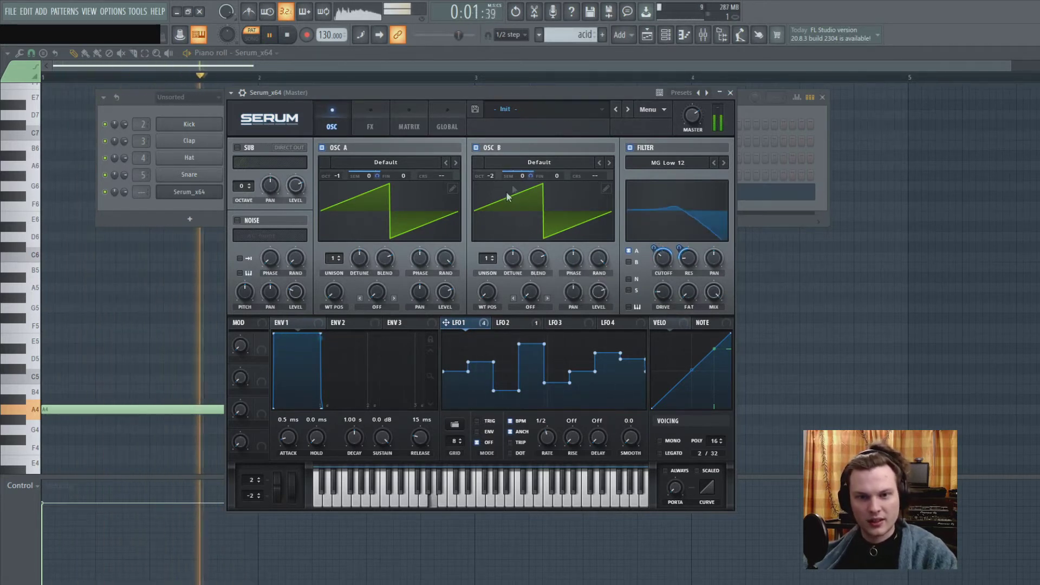
Set oscillator A's warp mode to FM (from B) with an amount of about 4%.
left_click(392, 304)
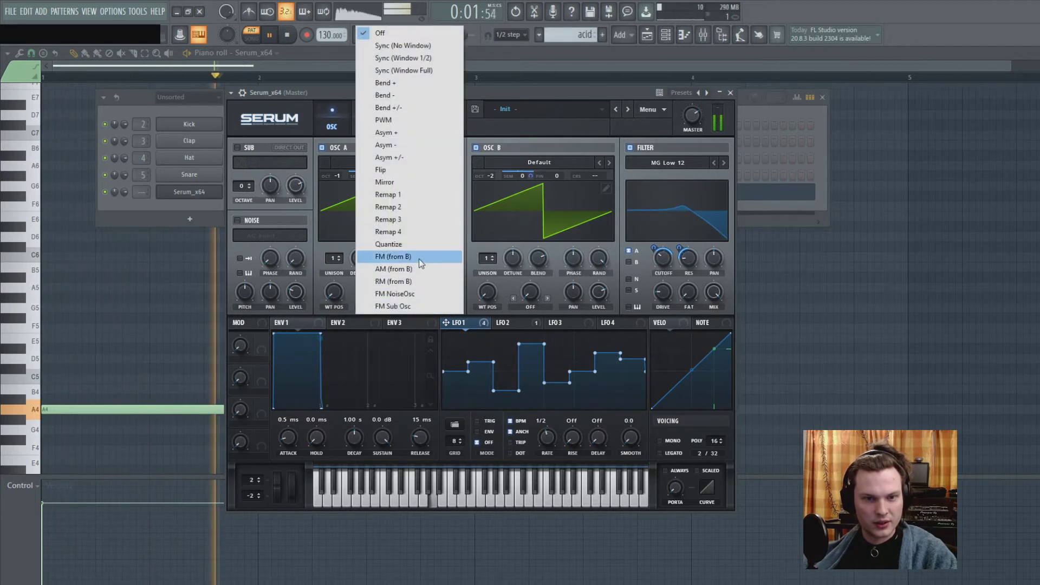
left_click(402, 258)
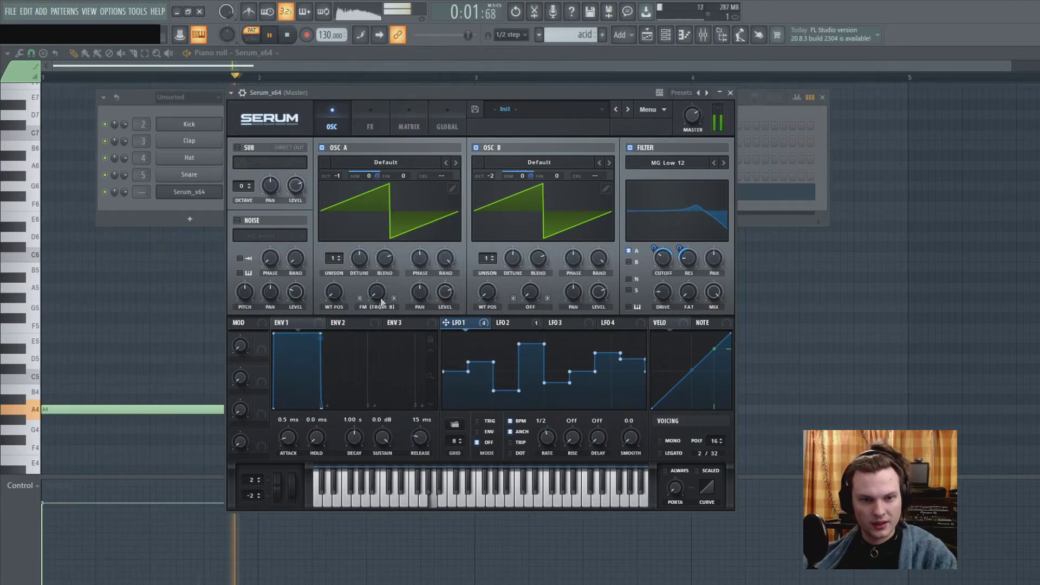
left_click_drag(374, 293, 374, 282)
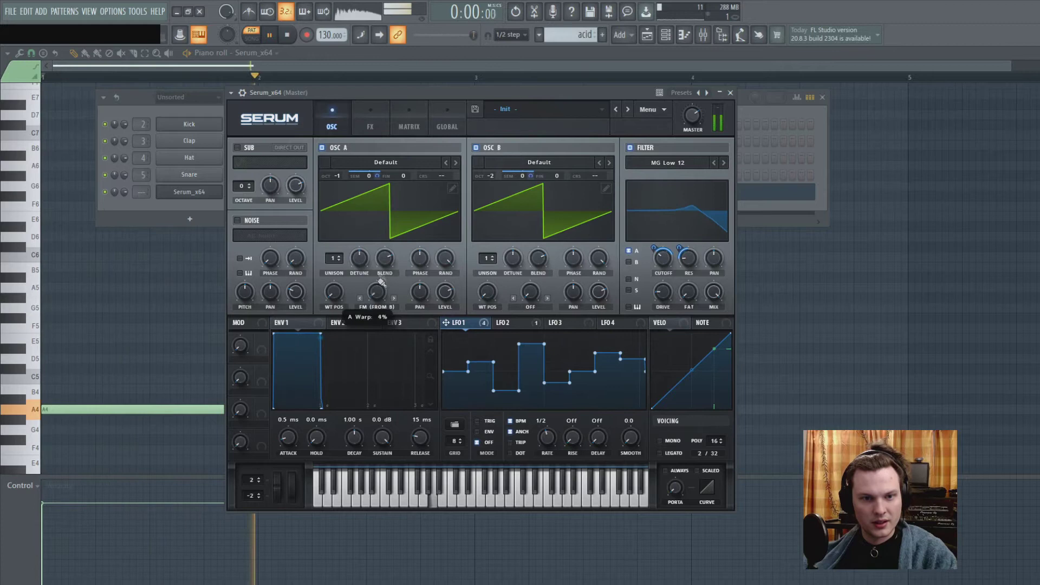
Load the Analog wavetable Basic Shapes into oscillator B and move its wavetable position to the square wave.
left_click(529, 159)
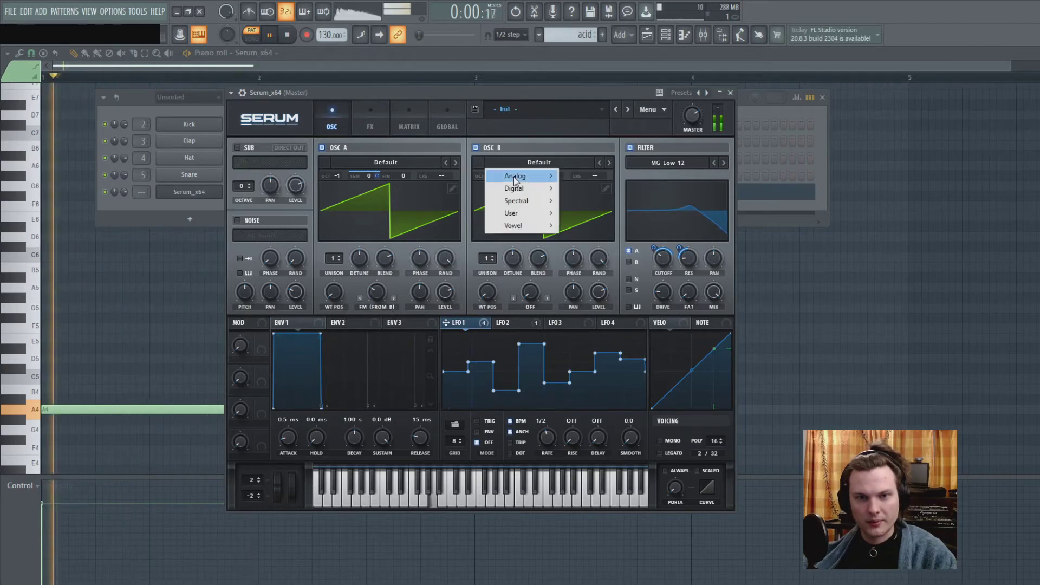
mouse_move(514, 177)
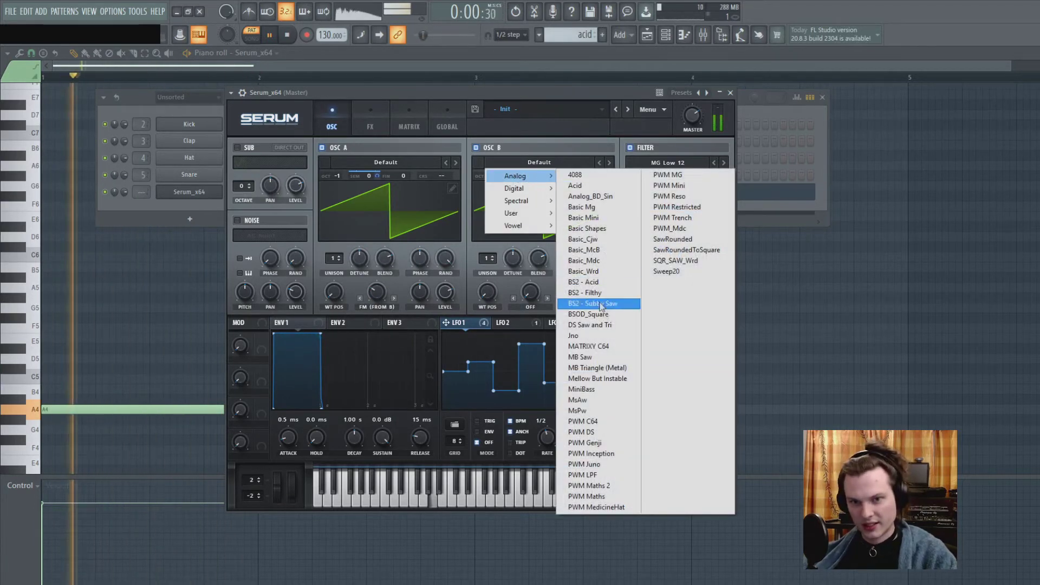
left_click(588, 228)
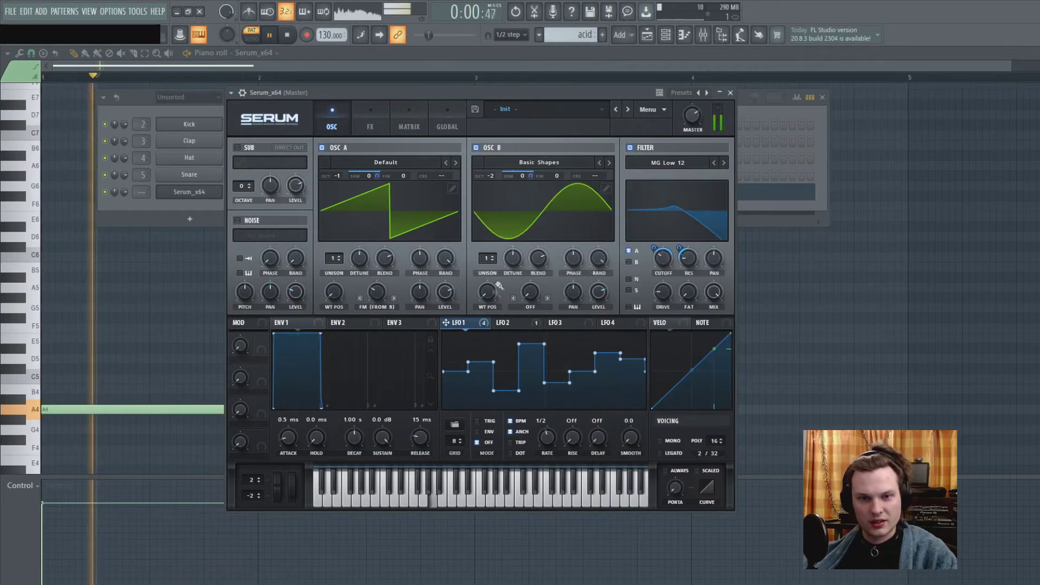
left_click_drag(494, 265, 504, 232)
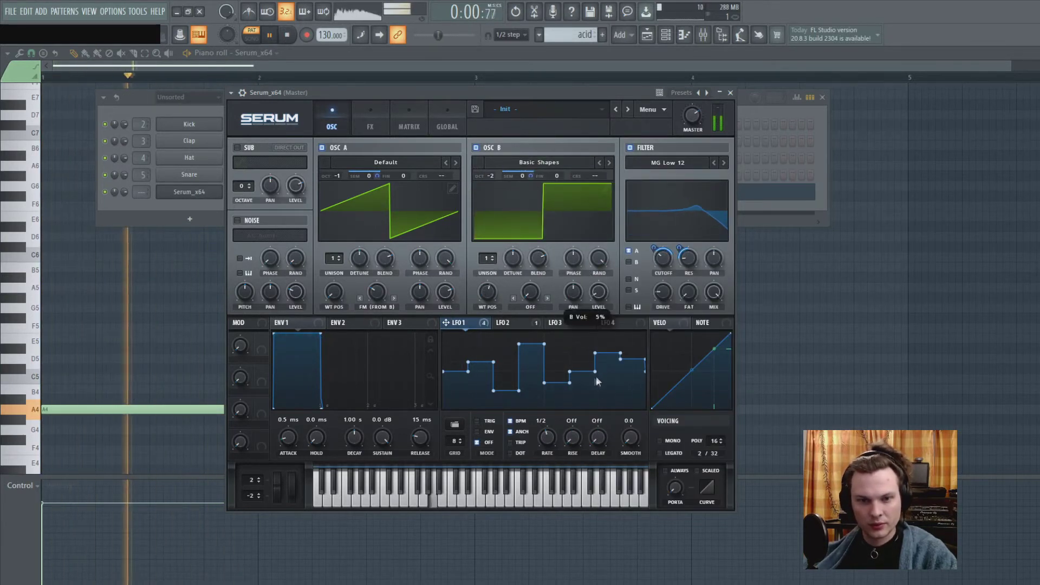
Assign LFO 2 to oscillator A's FM warp with an amount of about 28.
left_click(506, 322)
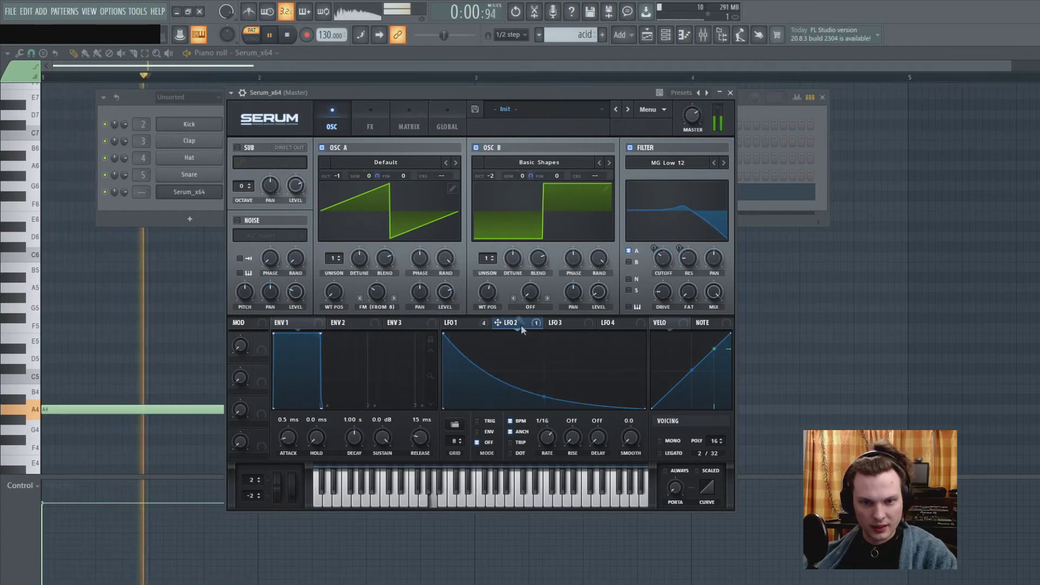
left_click_drag(497, 323, 374, 292)
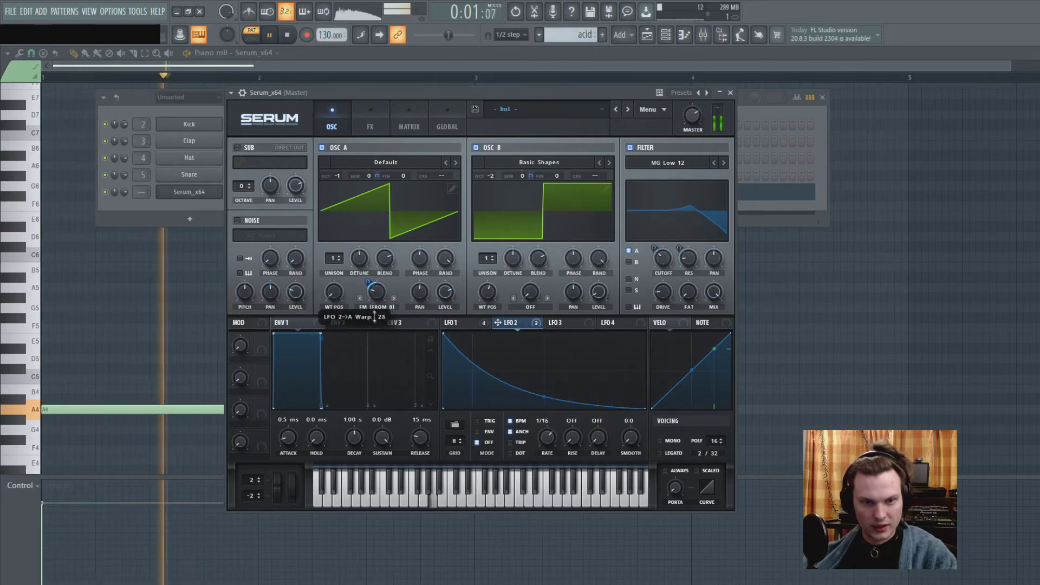
left_click_drag(497, 300, 494, 318)
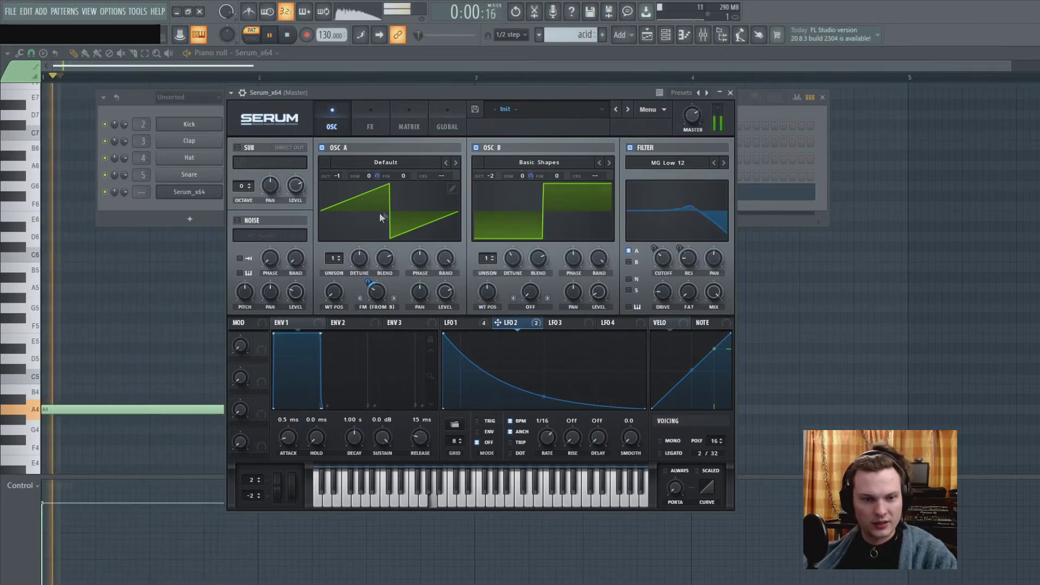
Load the Digital wavetable Dist C2 into oscillator B at wavetable position 20 and set oscillator A's octave to -2.
left_click(370, 114)
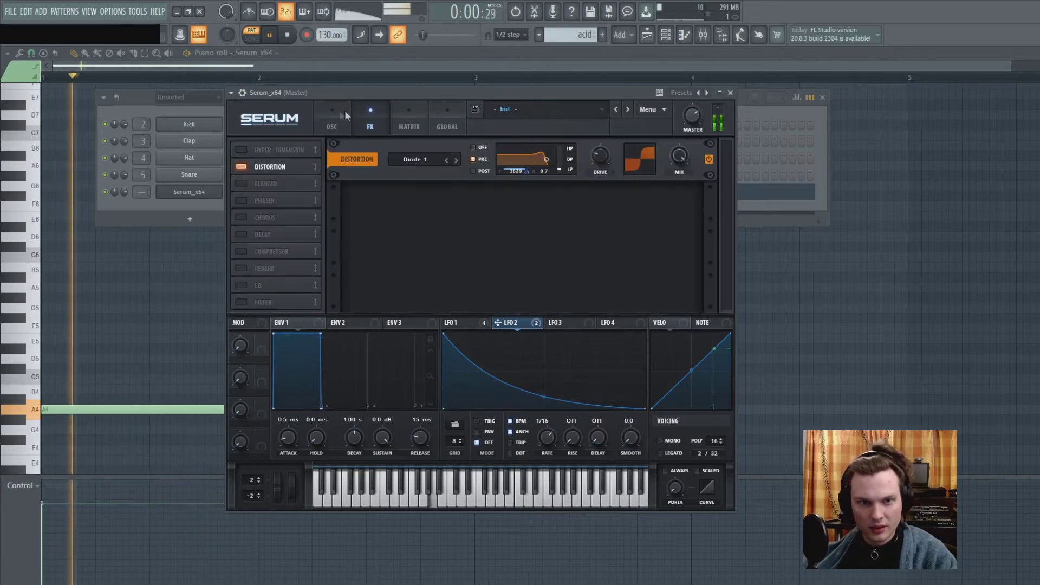
left_click(339, 110)
left_click(383, 114)
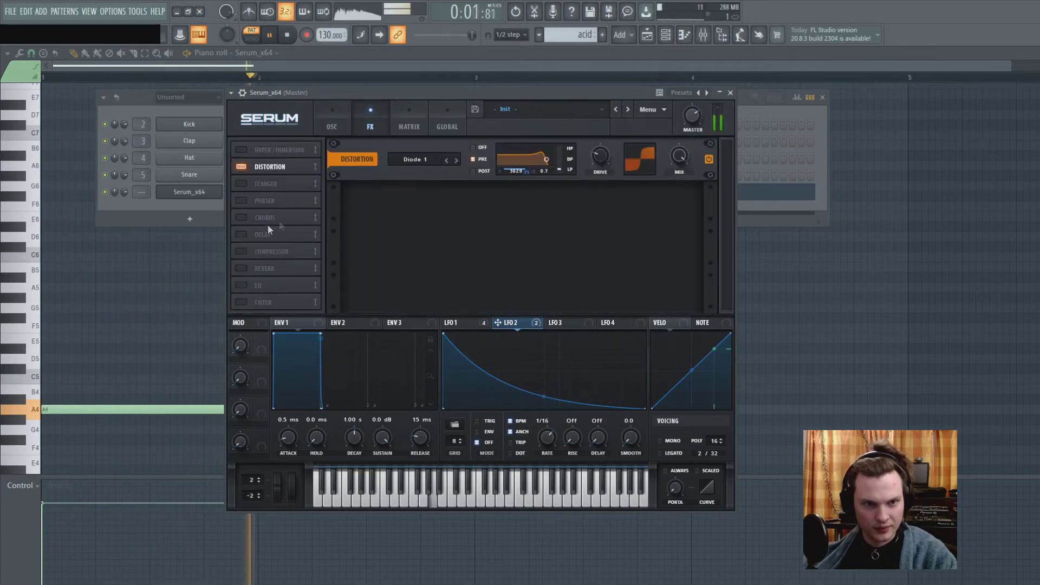
left_click(347, 124)
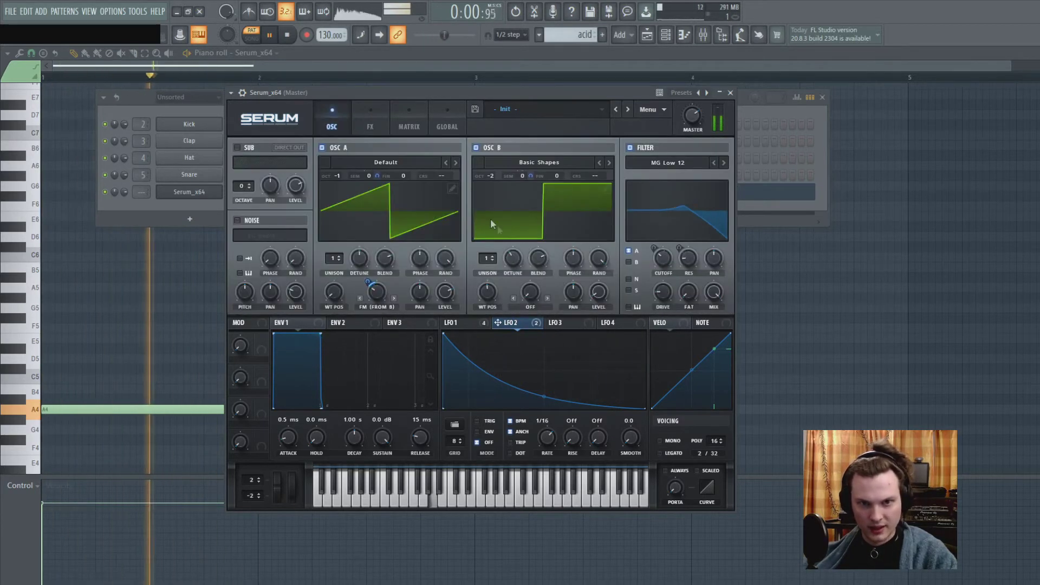
left_click(527, 163)
mouse_move(533, 194)
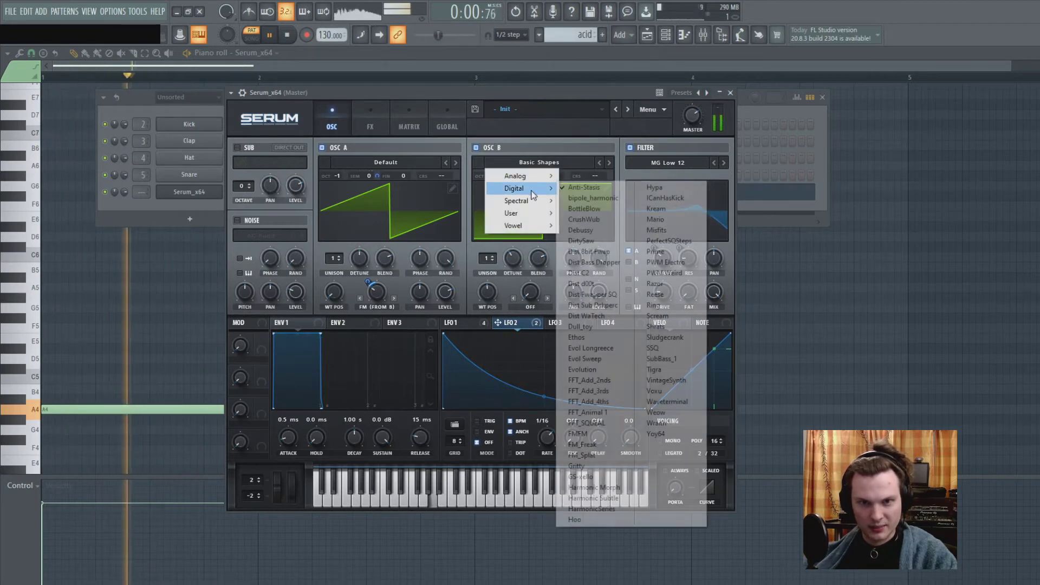
left_click(617, 279)
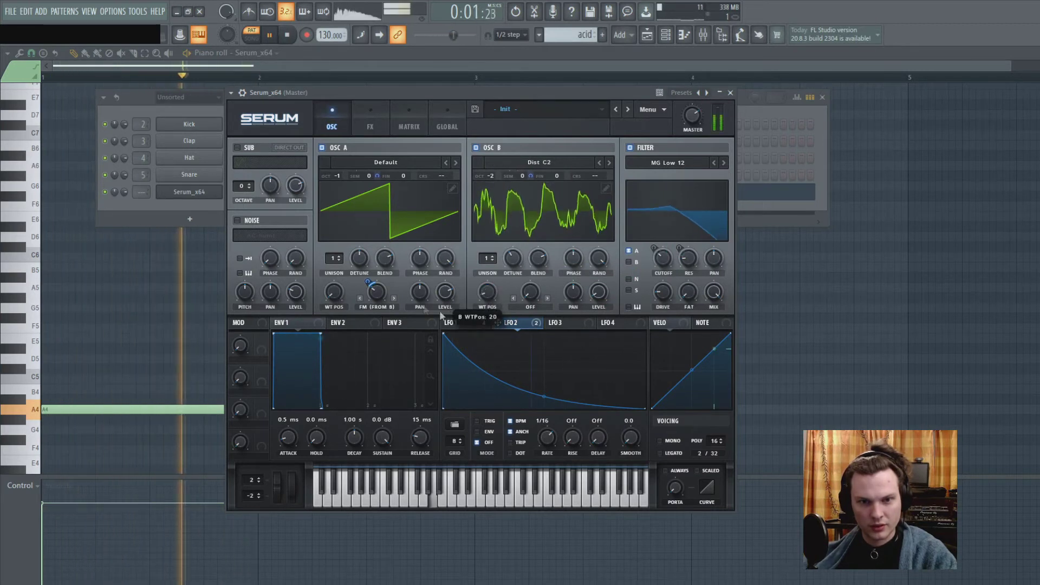
left_click_drag(337, 180, 334, 189)
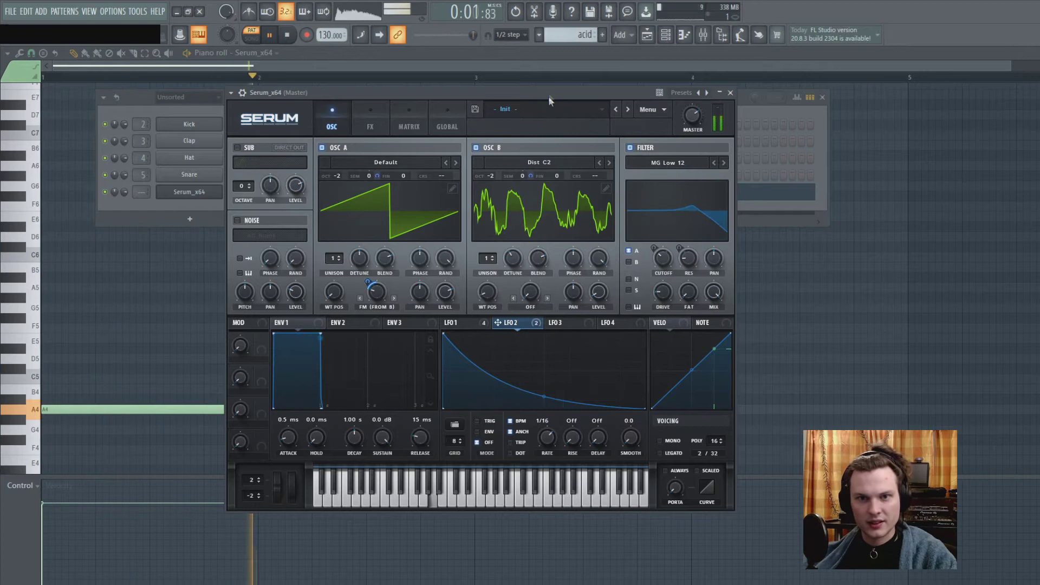
Stop playback, move the Serum window aside and route the Serum channel to mixer track 10.
left_click_drag(548, 95, 789, 152)
key("space")
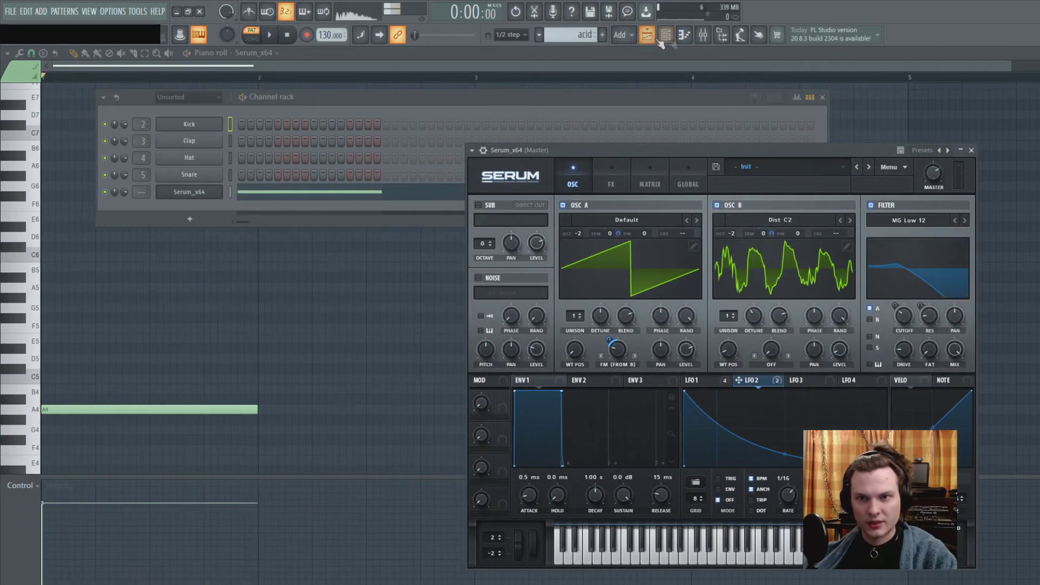
left_click(703, 35)
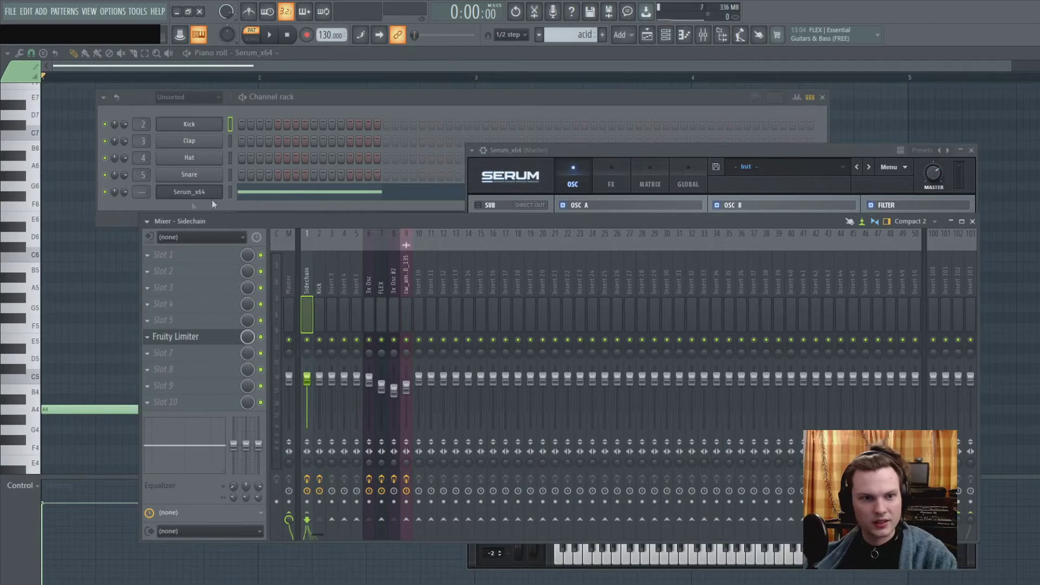
left_click(194, 196)
left_click(194, 196)
left_click(482, 151)
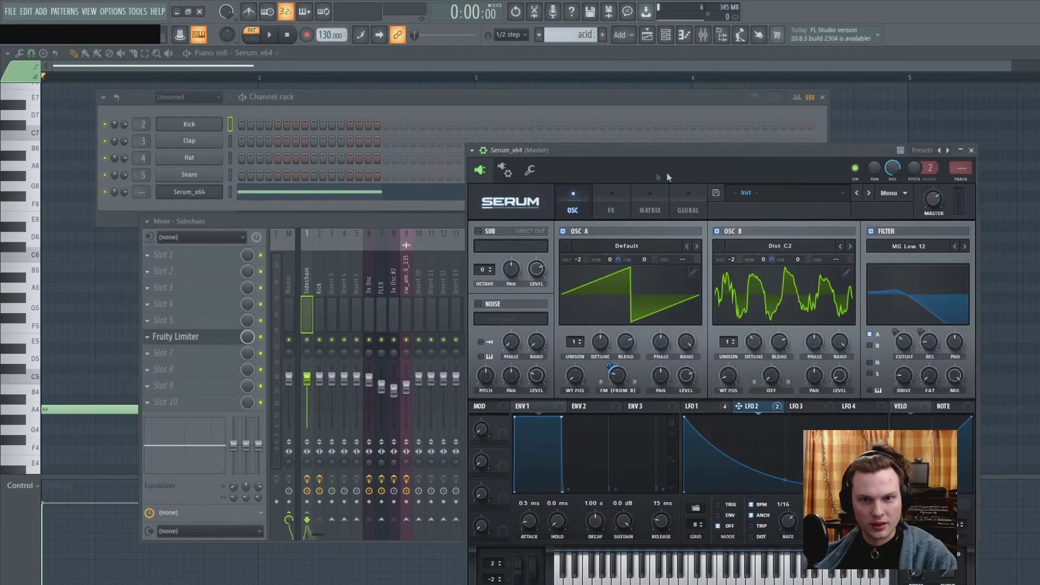
left_click(962, 180)
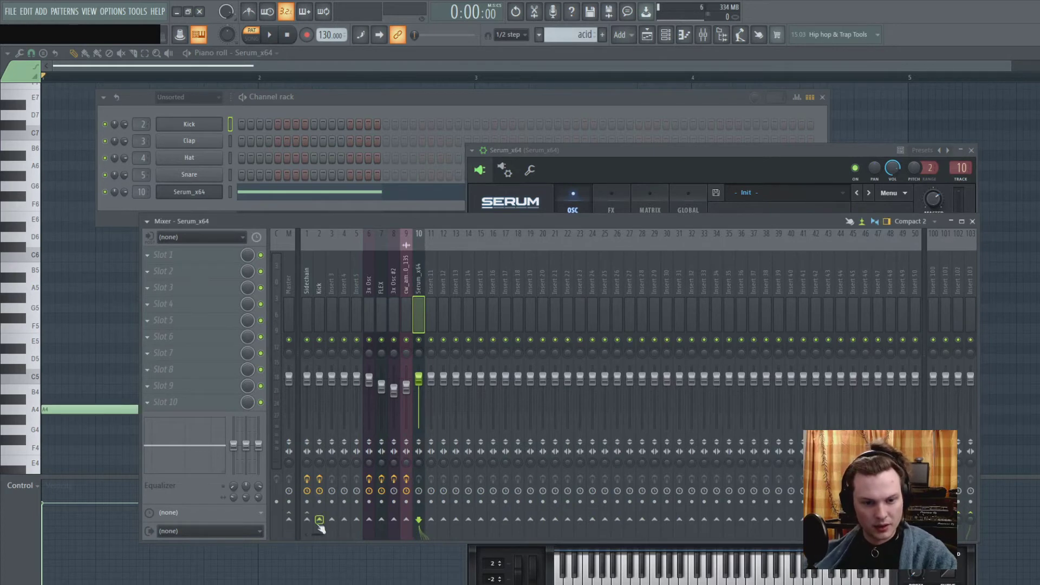
Repeat the acid pattern on playlist Track 3 across bars 25 to 32 and play the section.
left_click(648, 36)
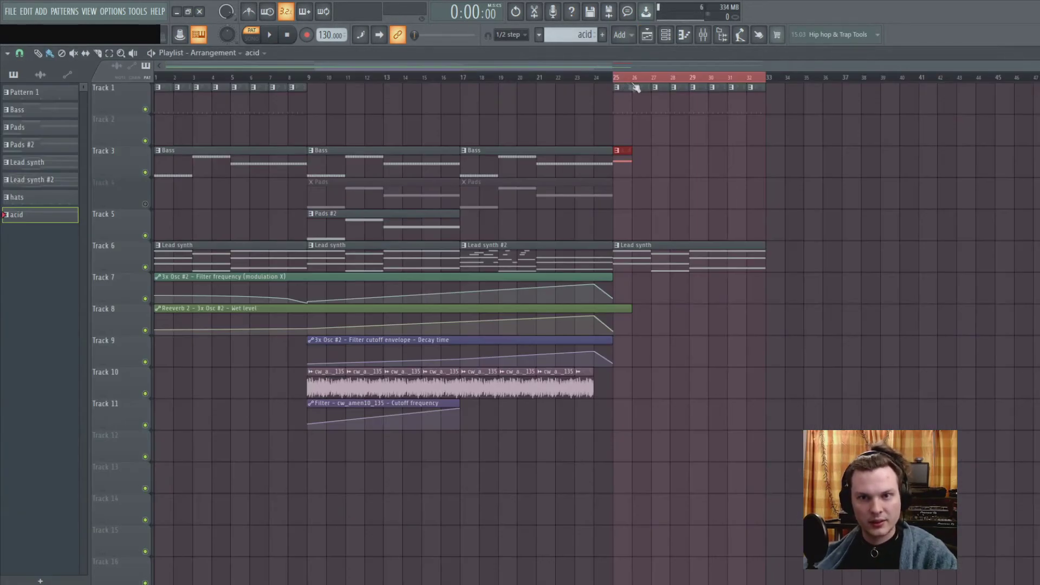
key("space")
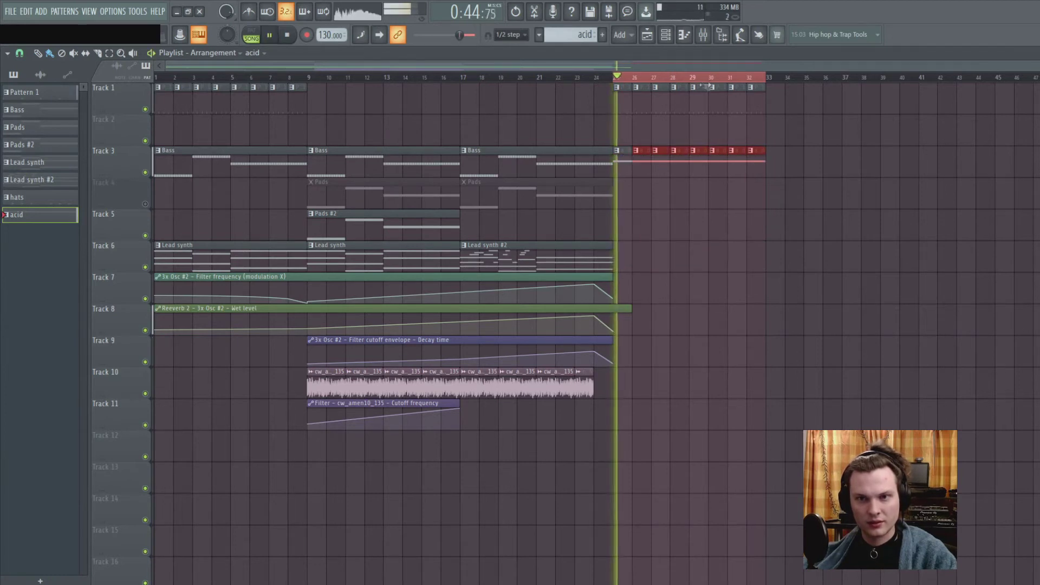
Create an automation clip for Serum's filter cutoff over bars 25 to 32 and raise its end point into an upward ramp.
key("F6")
left_click(210, 197)
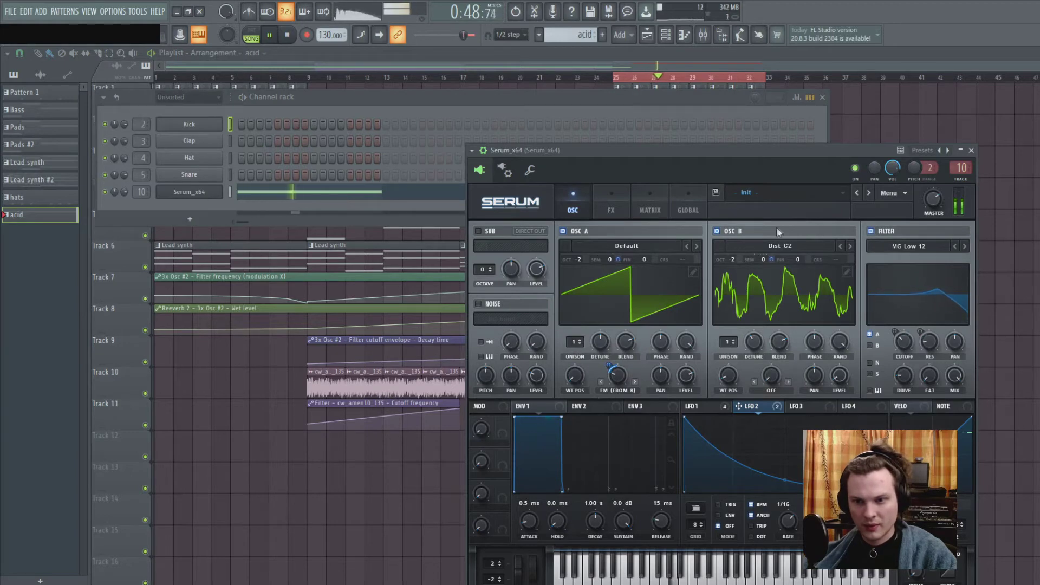
left_click(602, 197)
left_click(580, 200)
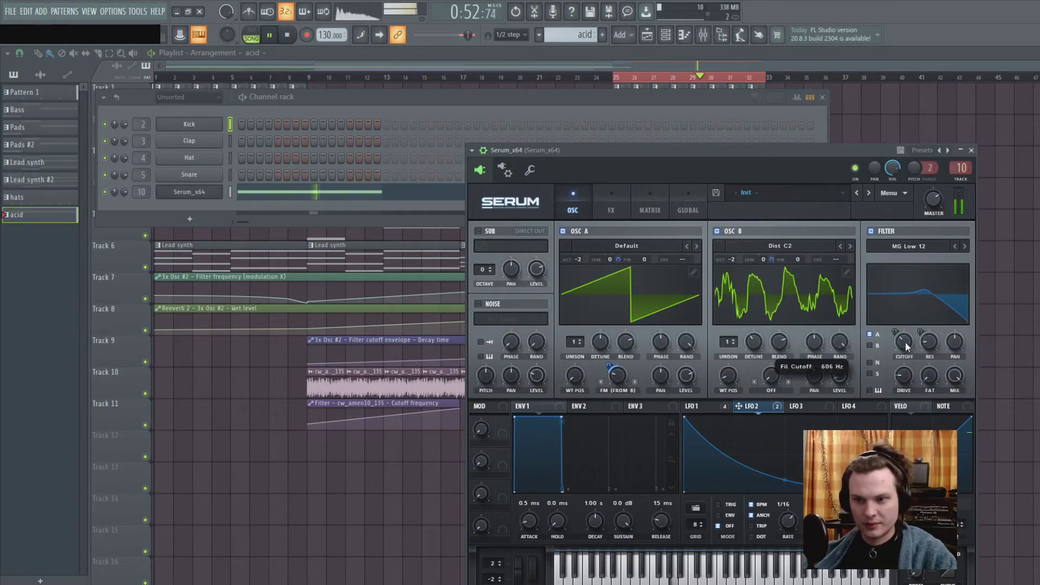
left_click(137, 11)
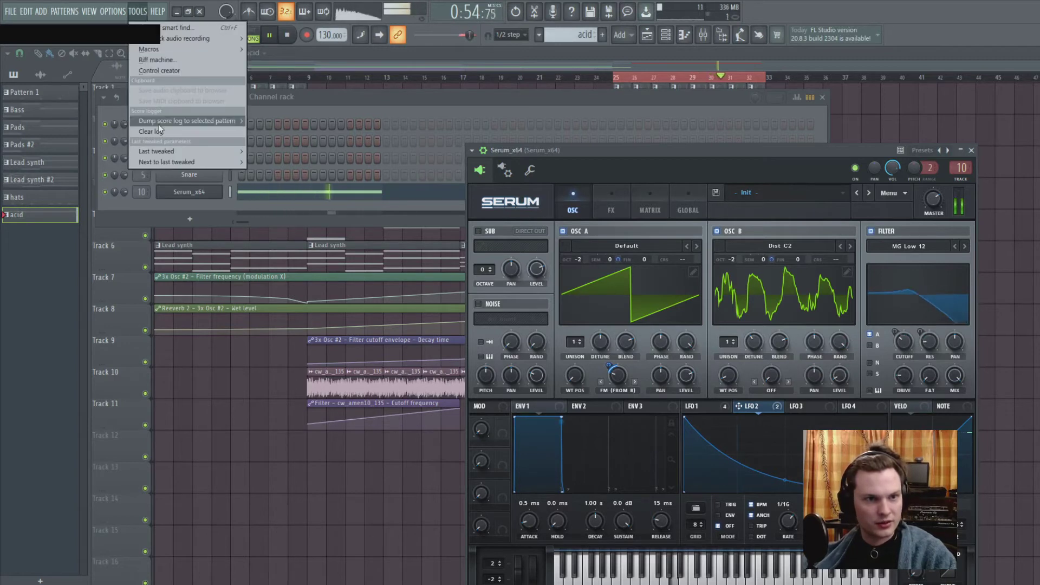
mouse_move(184, 151)
left_click(302, 227)
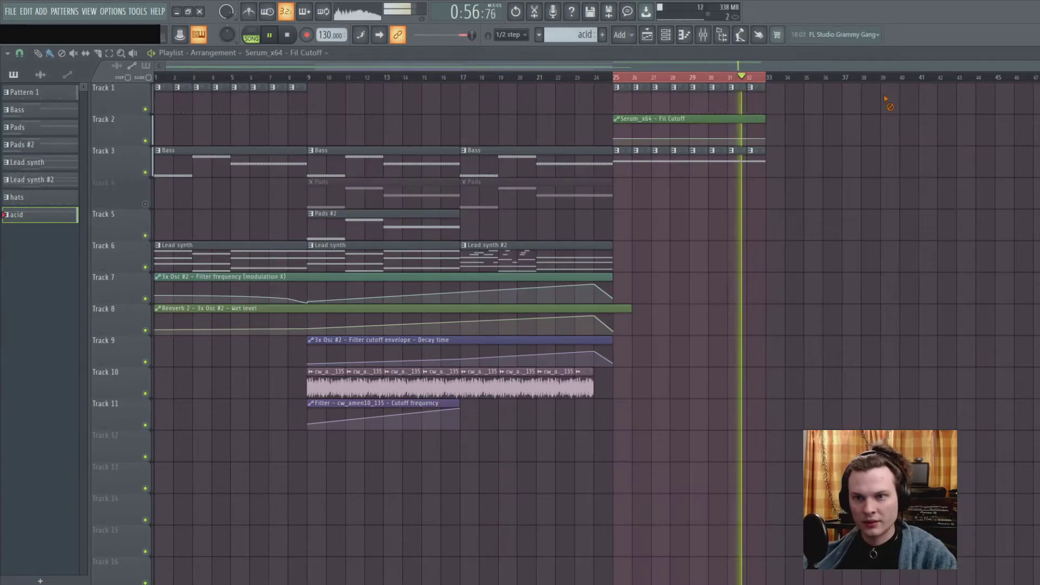
left_click_drag(766, 138, 766, 133)
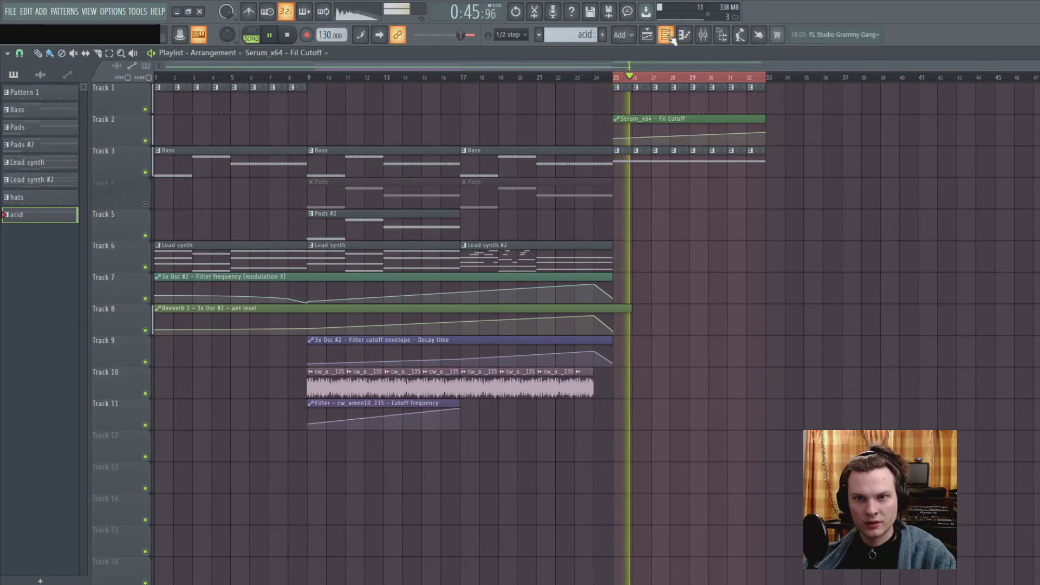
Adjust Serum's LFO 1 to filter cutoff amount and create an automation clip for it over bars 25 to 32.
key("F6")
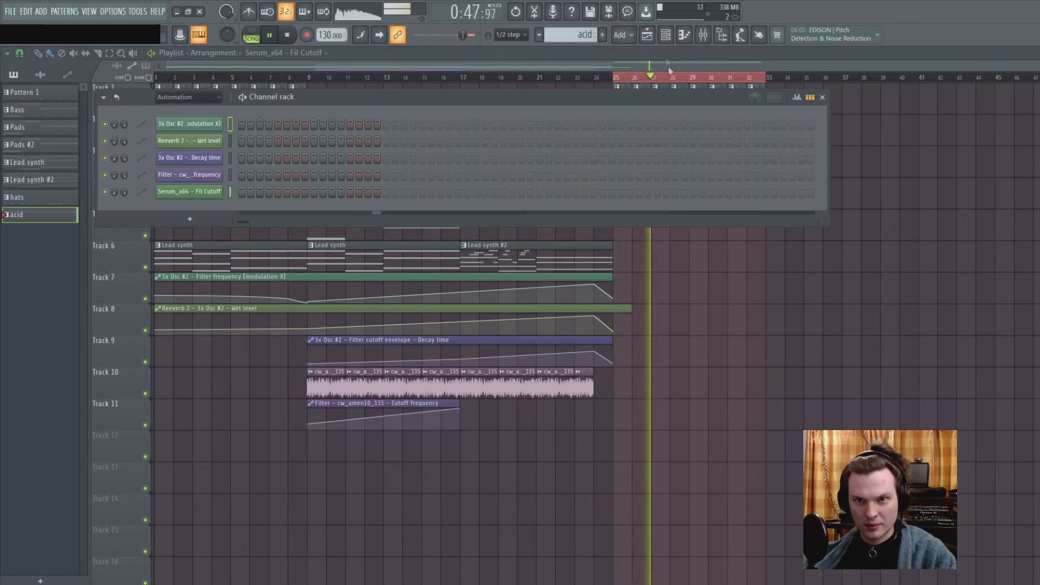
left_click(178, 97)
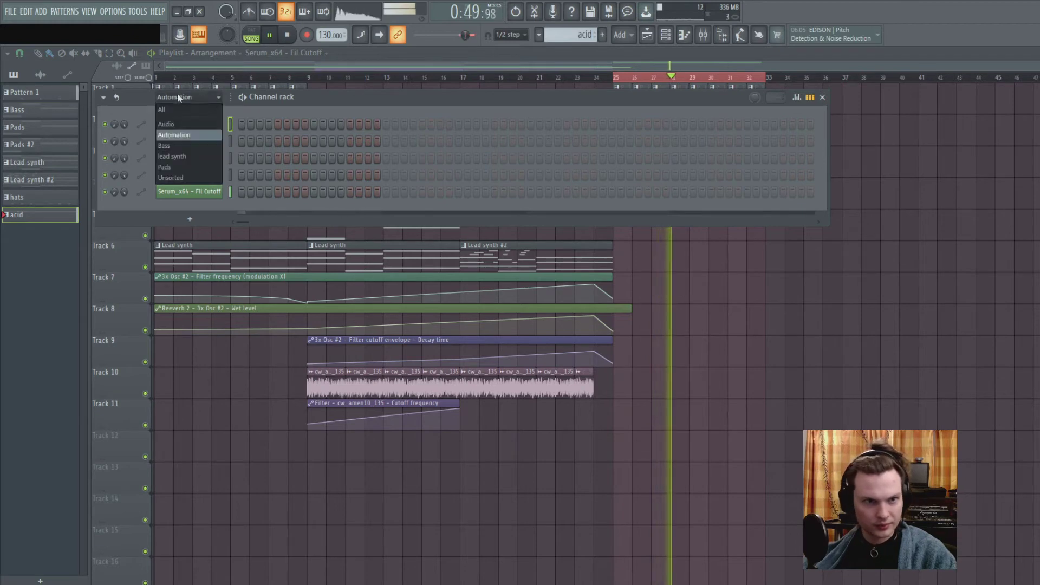
left_click(178, 178)
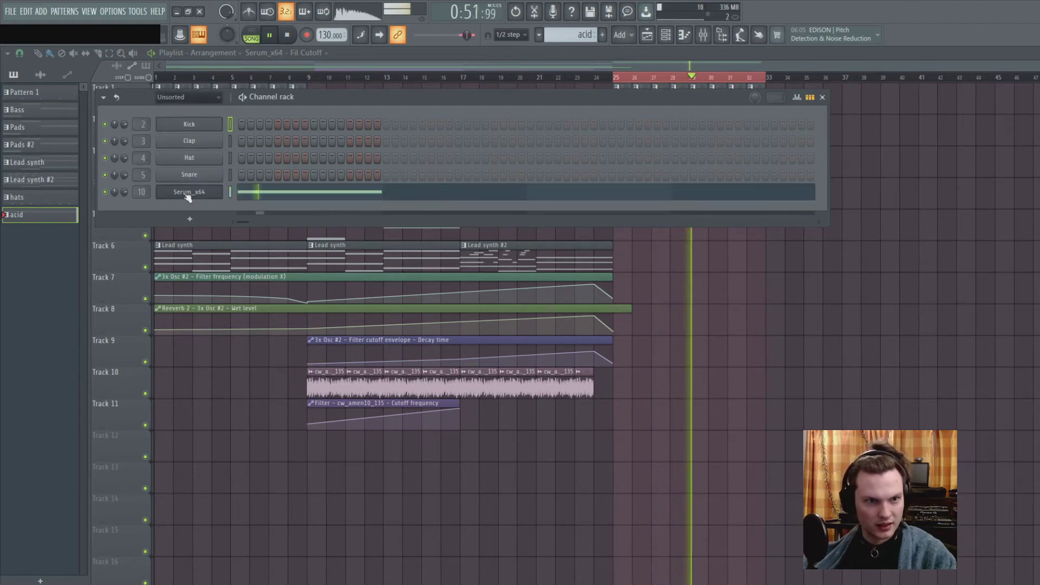
left_click(187, 193)
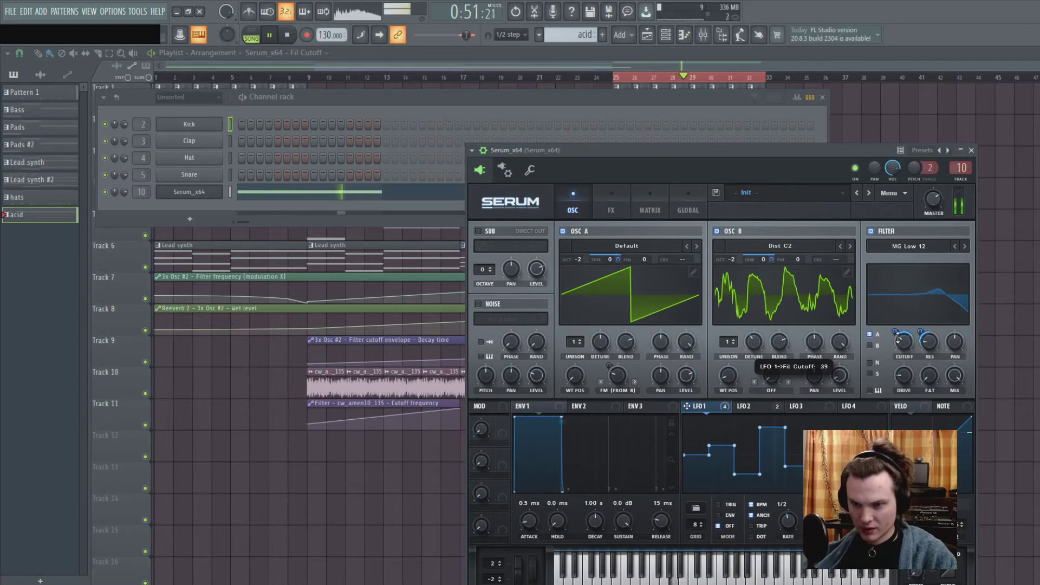
left_click(138, 12)
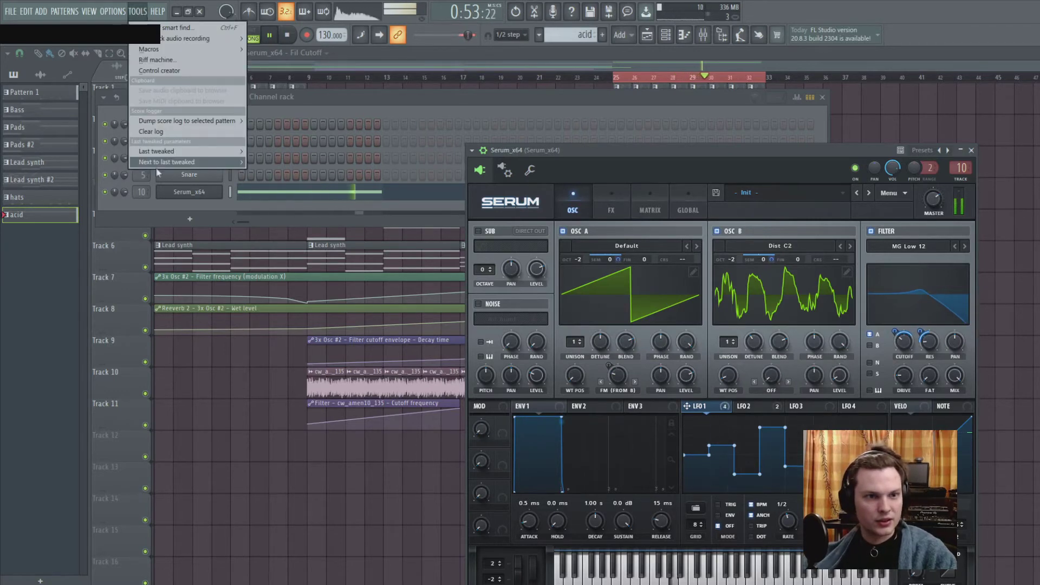
mouse_move(160, 151)
left_click(308, 230)
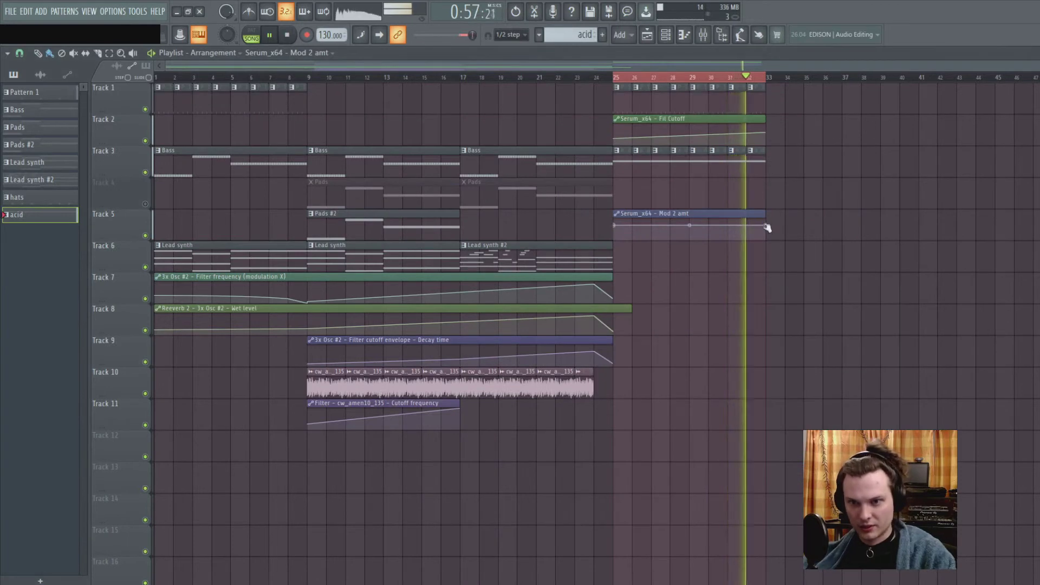
Shape the Mod 2 amount automation on Track 5 into a gentle rise from a slightly lowered start point.
left_click_drag(765, 225, 769, 234)
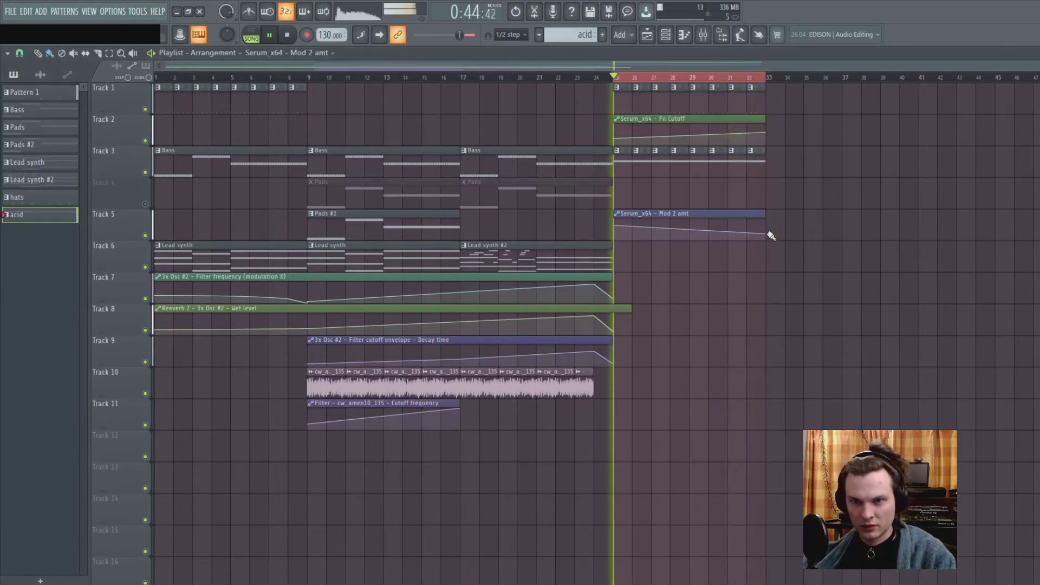
left_click_drag(615, 226, 614, 233)
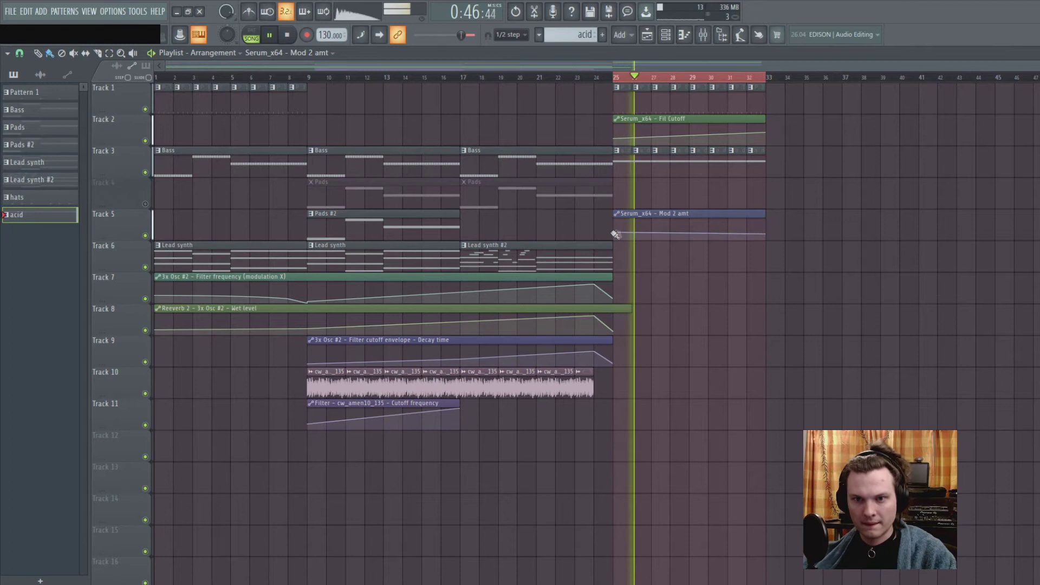
left_click_drag(765, 234, 765, 225)
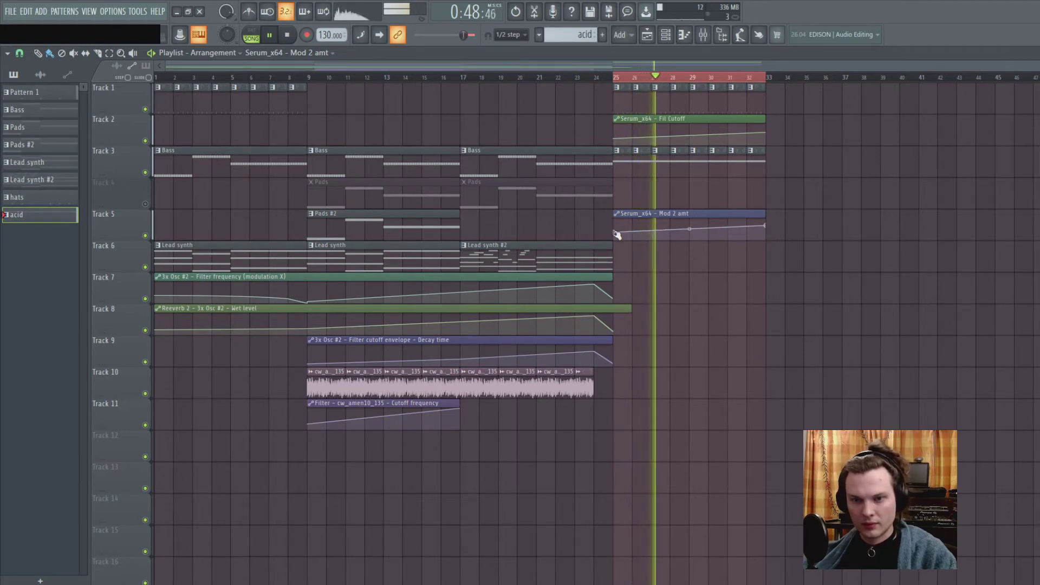
left_click_drag(614, 233, 615, 230)
Create an automation clip for Serum's filter drive over bars 25 to 32 and raise its end point slightly.
left_click(665, 35)
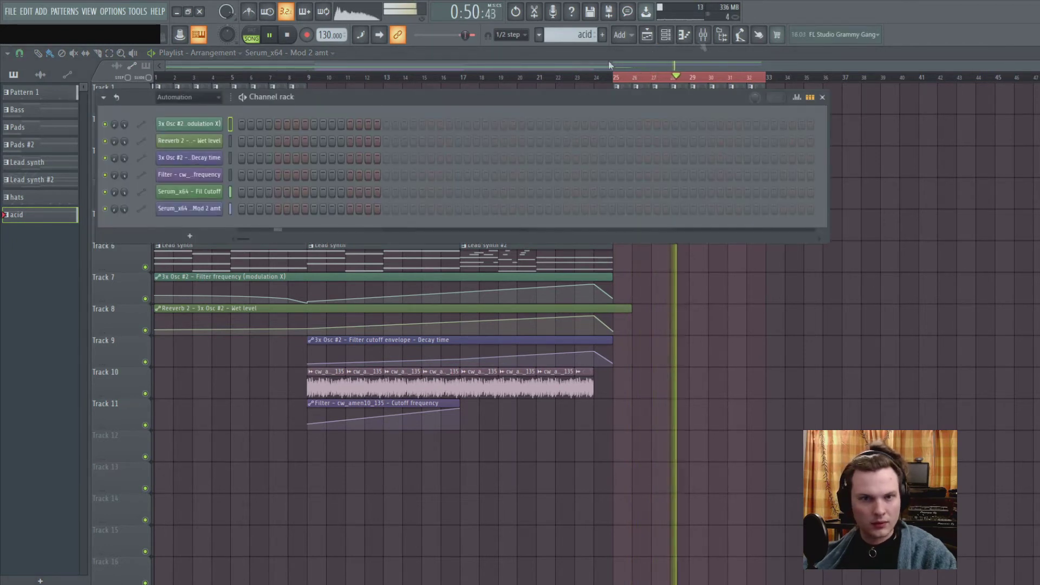
left_click(175, 98)
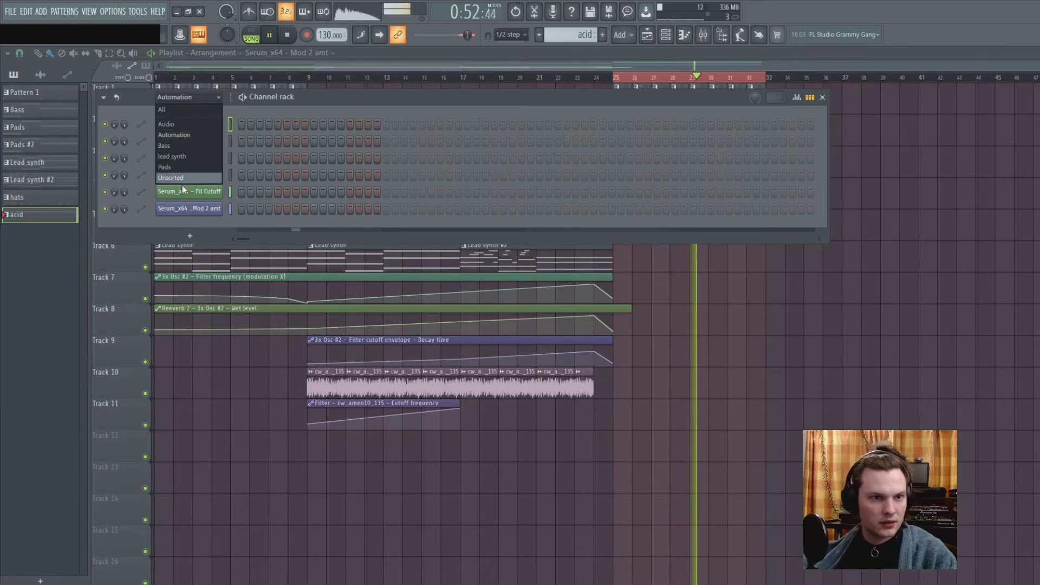
left_click(174, 146)
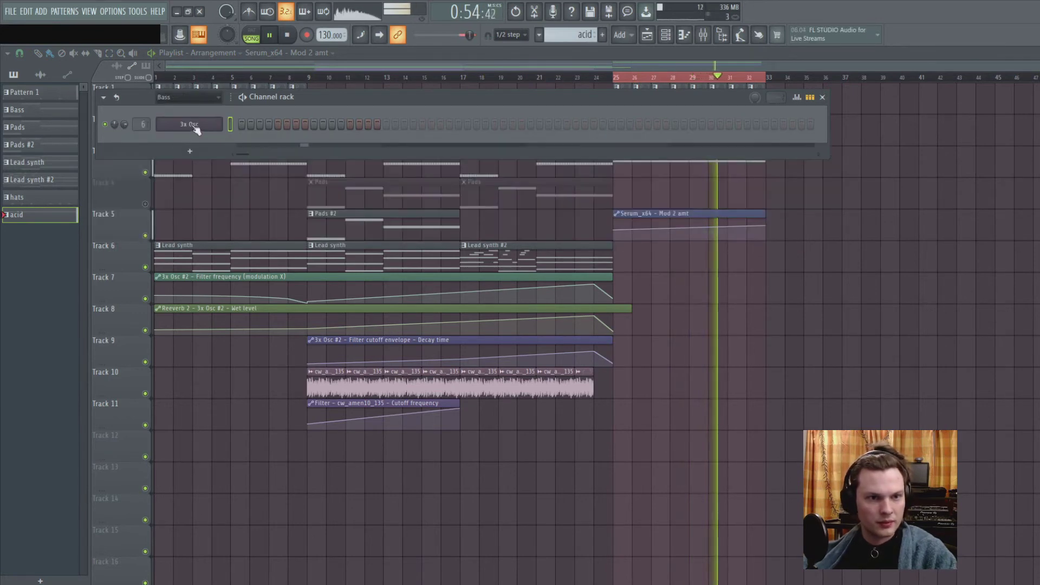
left_click(175, 98)
left_click(179, 176)
left_click(198, 192)
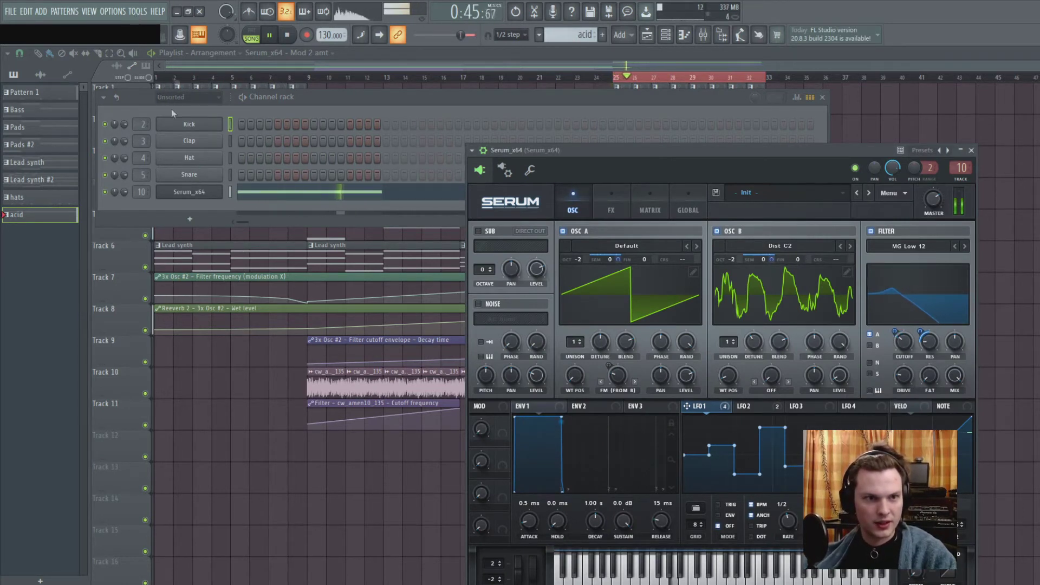
left_click(140, 12)
mouse_move(170, 153)
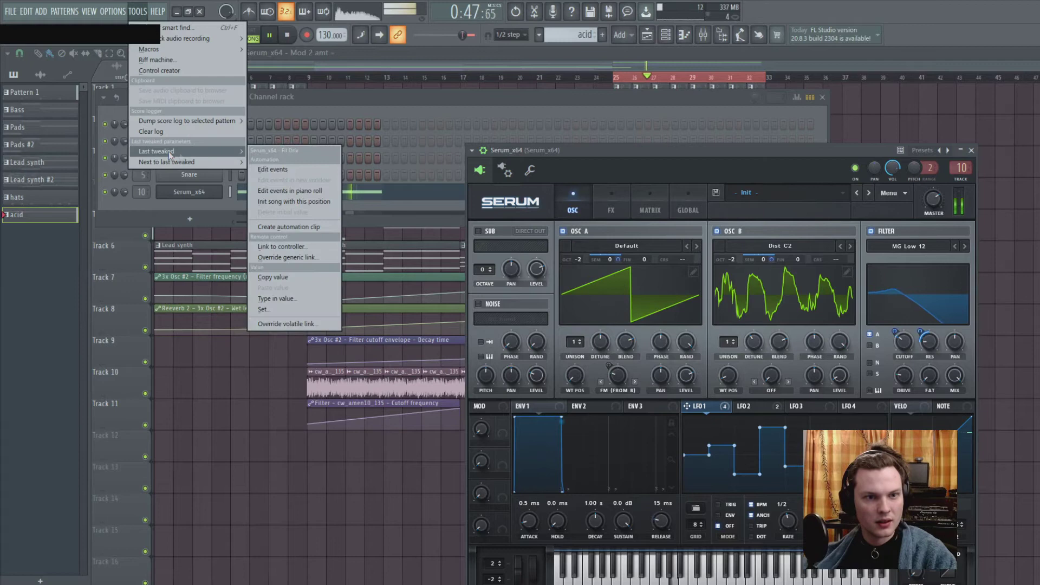
left_click(310, 227)
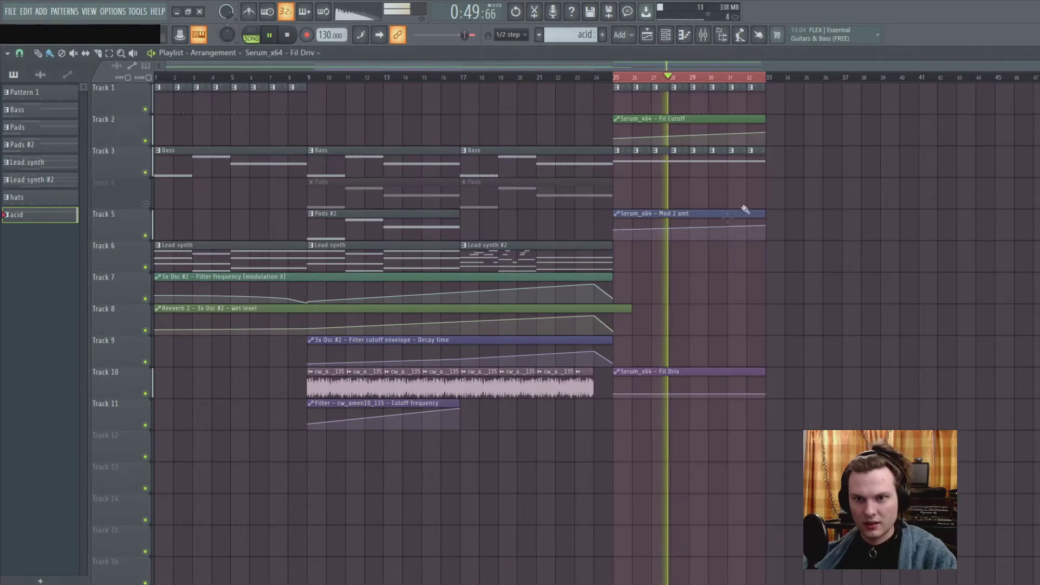
left_click_drag(764, 394, 767, 389)
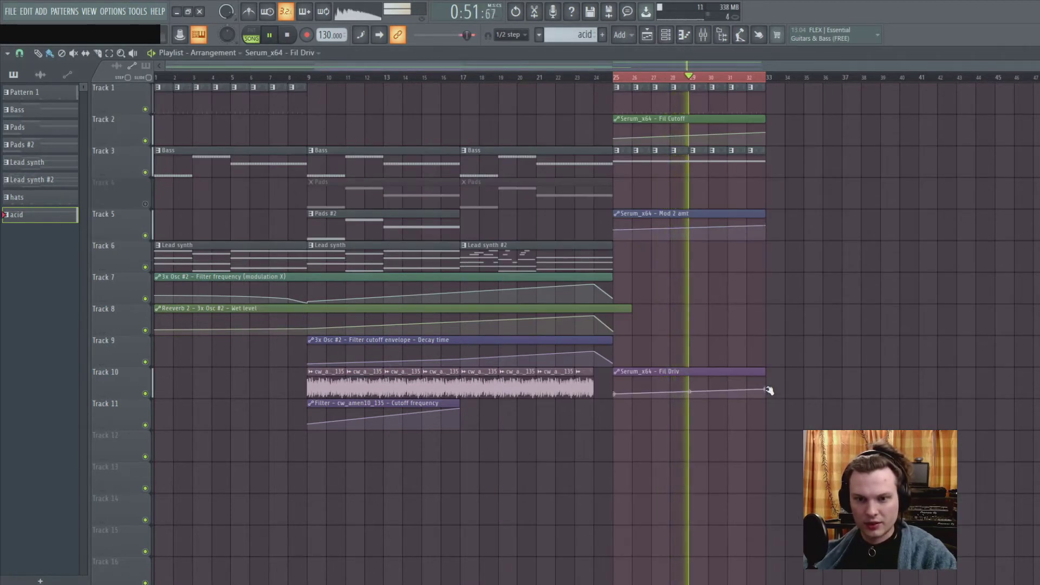
Load Fruity Filter into effect slot 5 of the Serum mixer track.
left_click(703, 34)
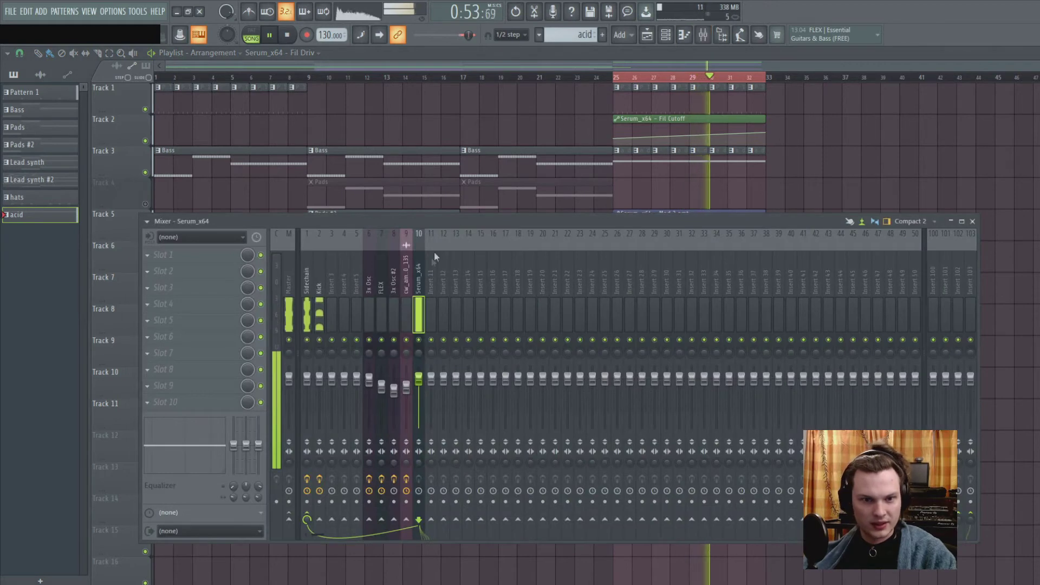
left_click(175, 325)
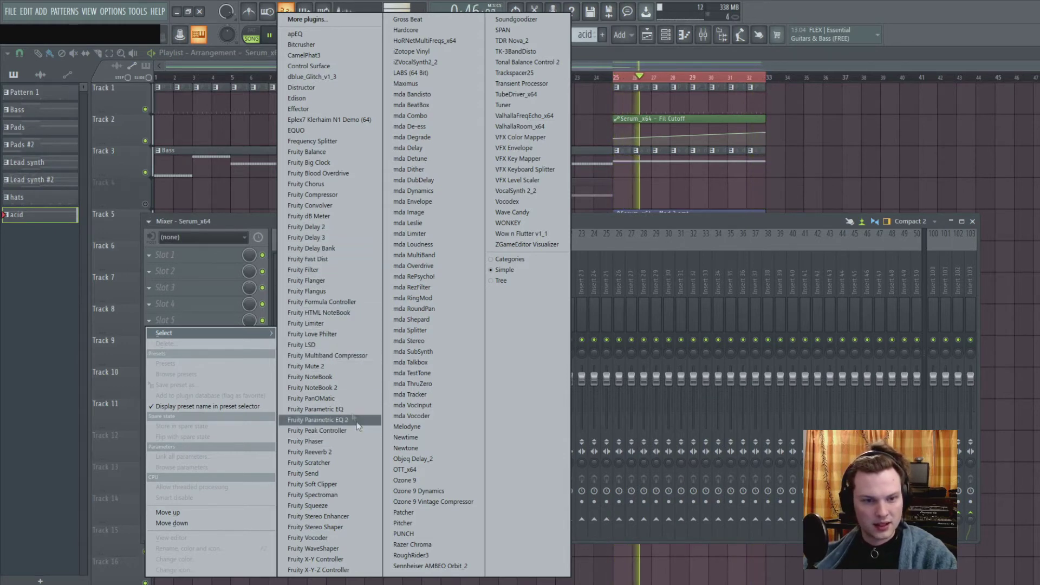
left_click(315, 275)
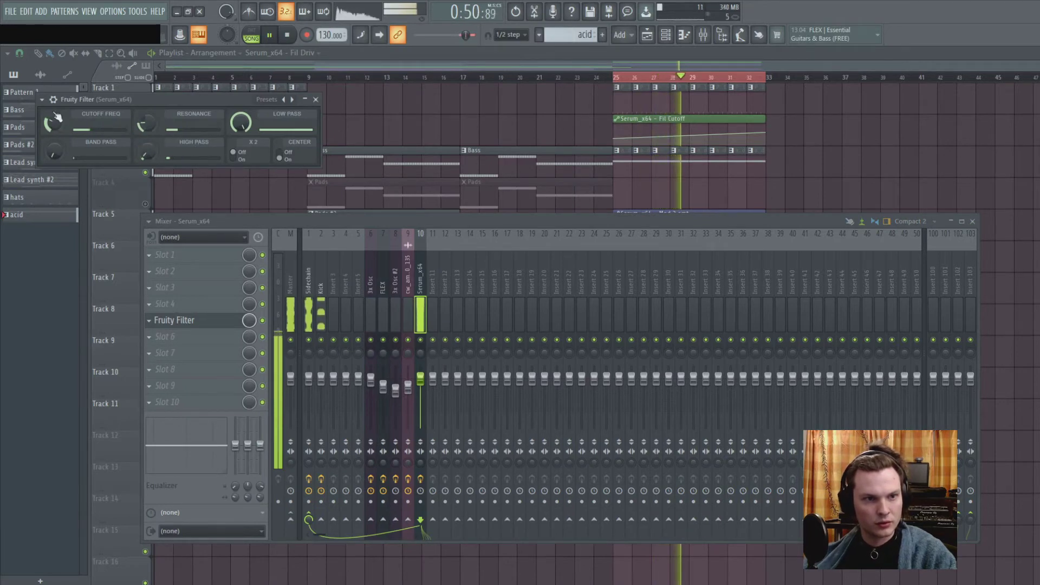
Create an automation clip for the Fruity Filter's cutoff frequency over bars 25 to 32 and raise its end point.
right_click(61, 129)
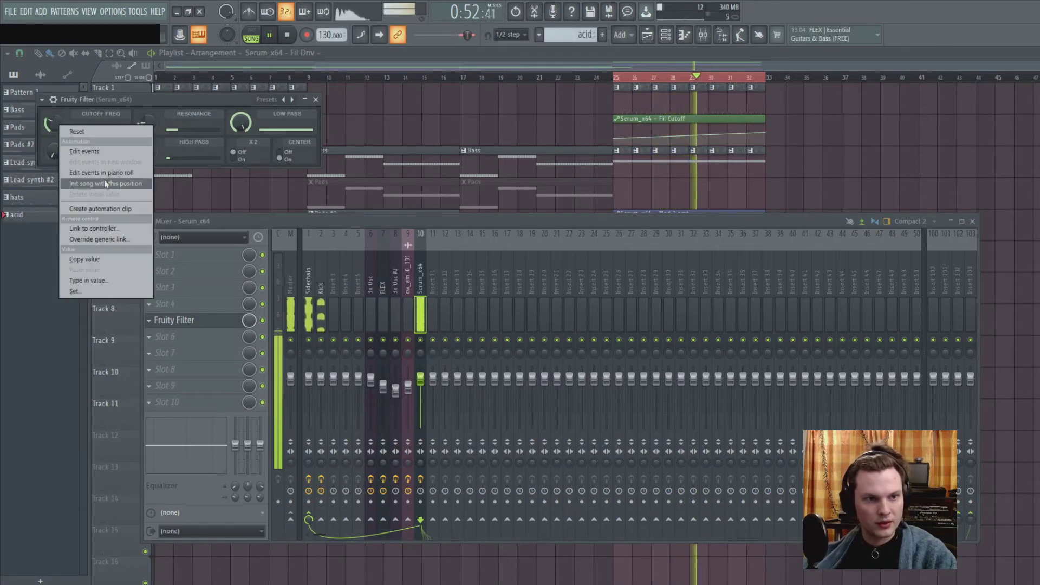
left_click(113, 210)
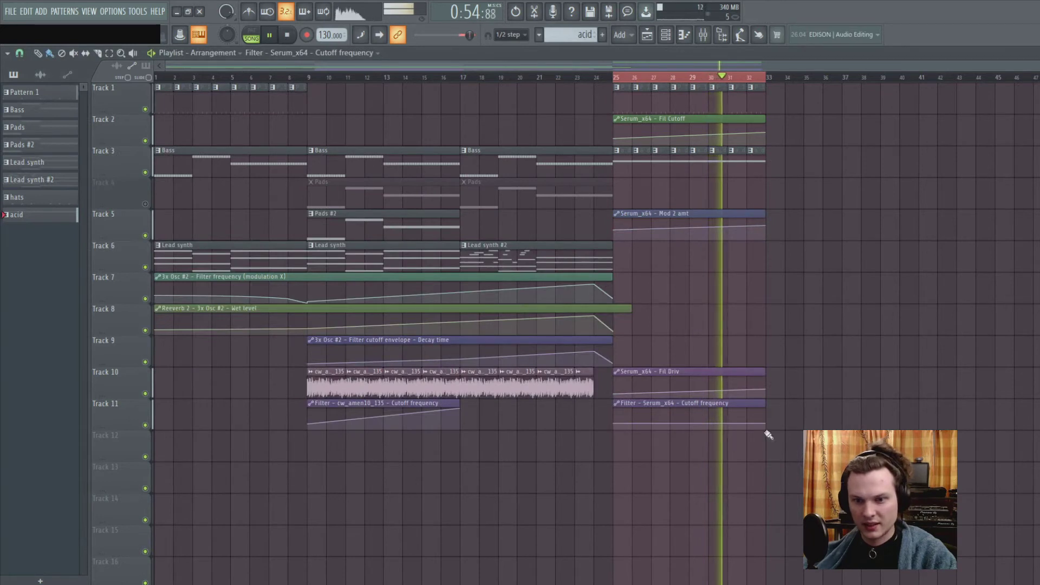
left_click_drag(766, 424, 766, 420)
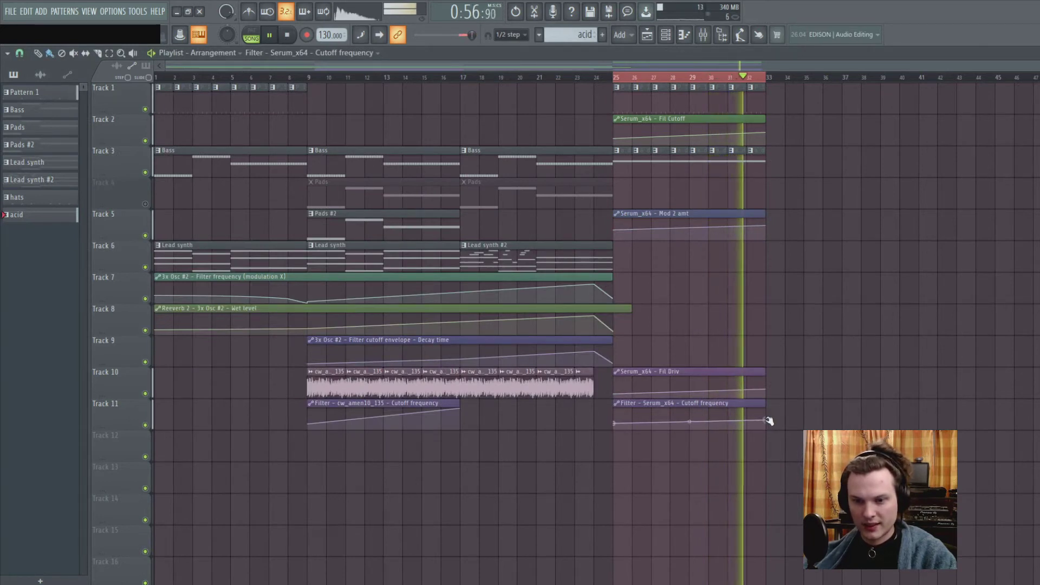
left_click(704, 35)
right_click(859, 146)
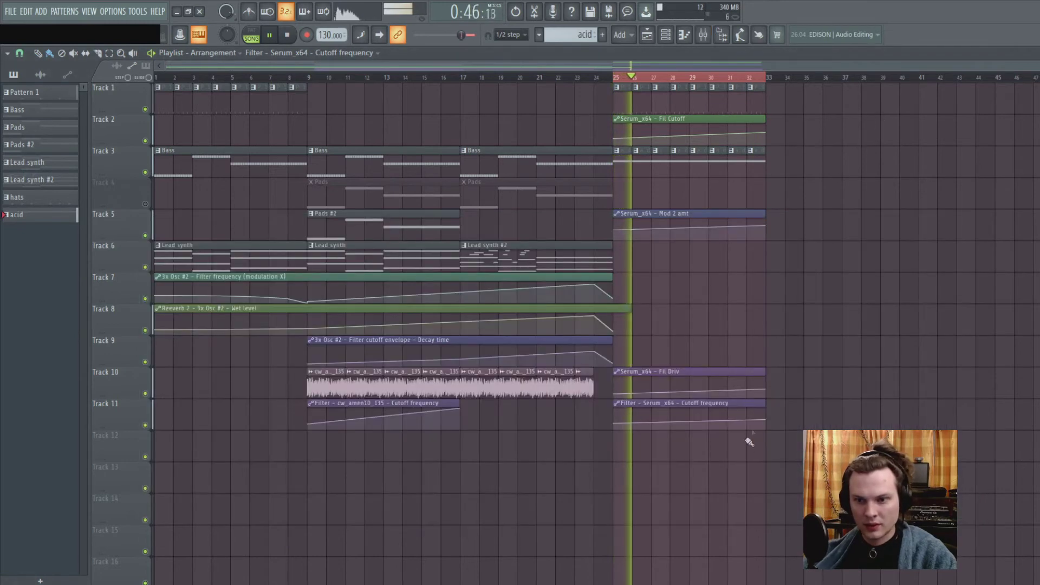
Move the time selection to bars 33 to 40, repeat the acid pattern there on Track 3 and play the section.
double_click(767, 79)
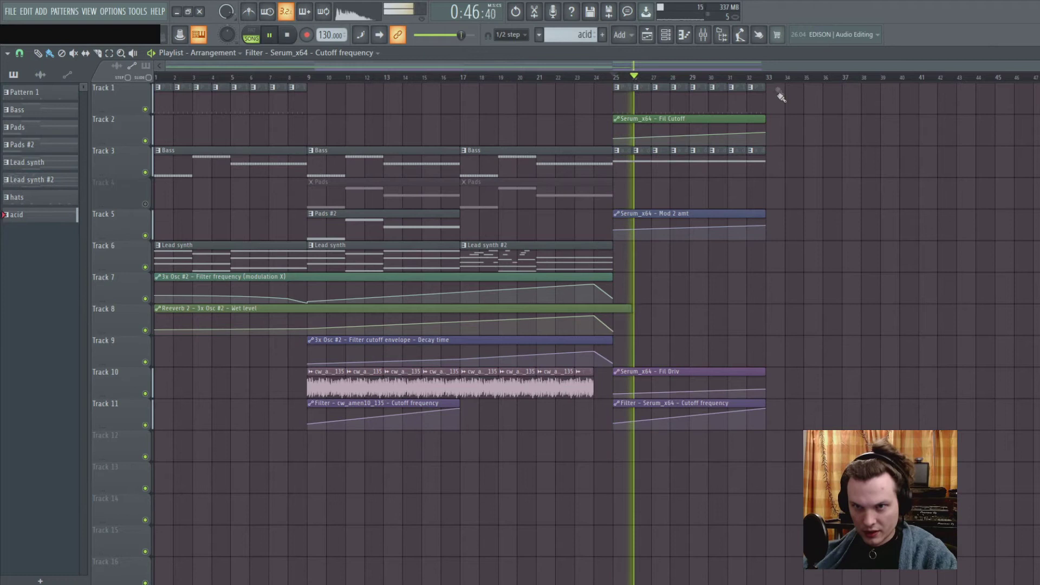
key("space")
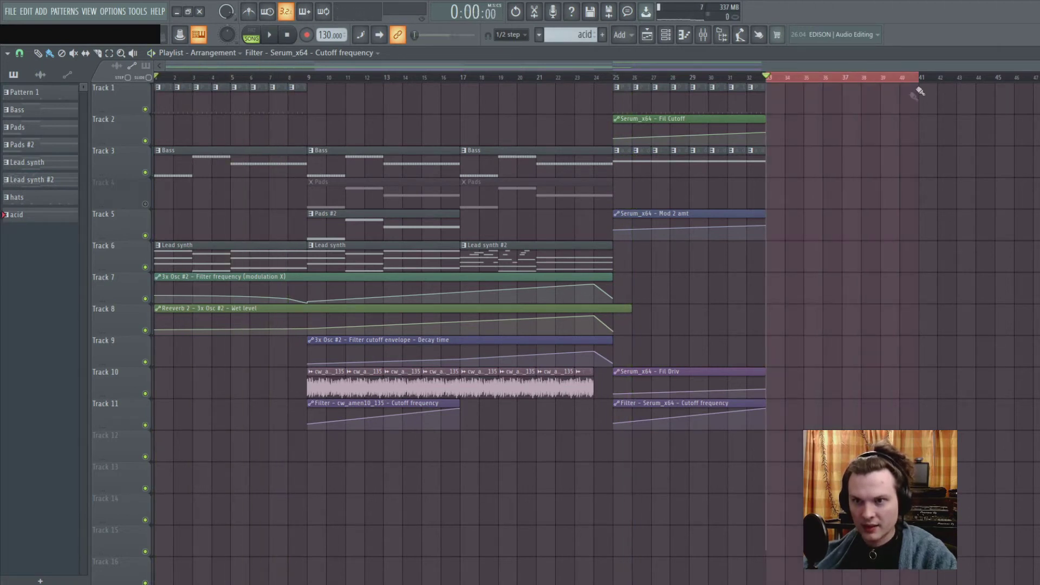
left_click_drag(620, 155, 795, 166)
left_click_drag(623, 100, 776, 99)
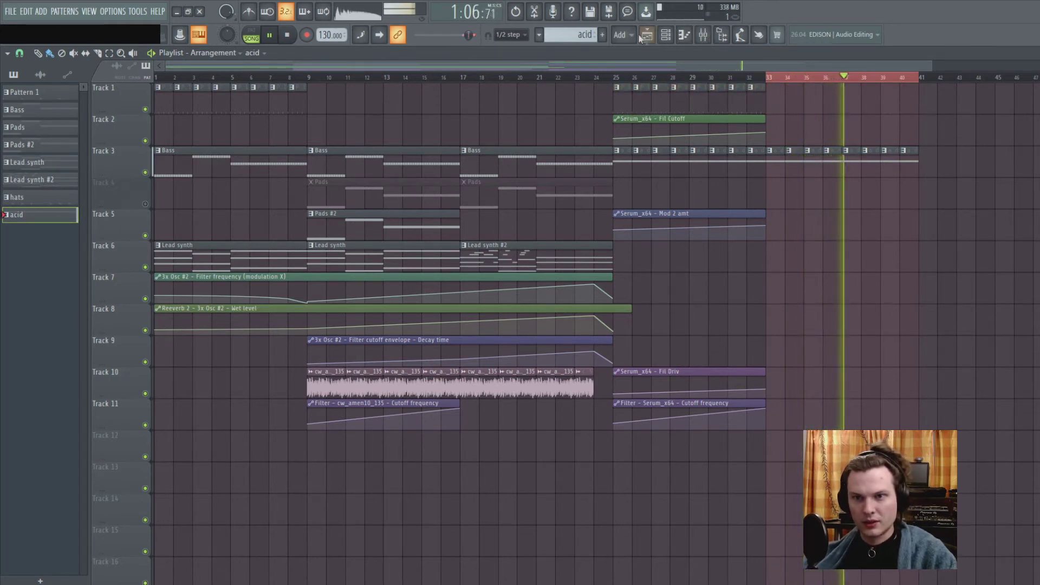
key("space")
left_click(666, 35)
right_click(868, 218)
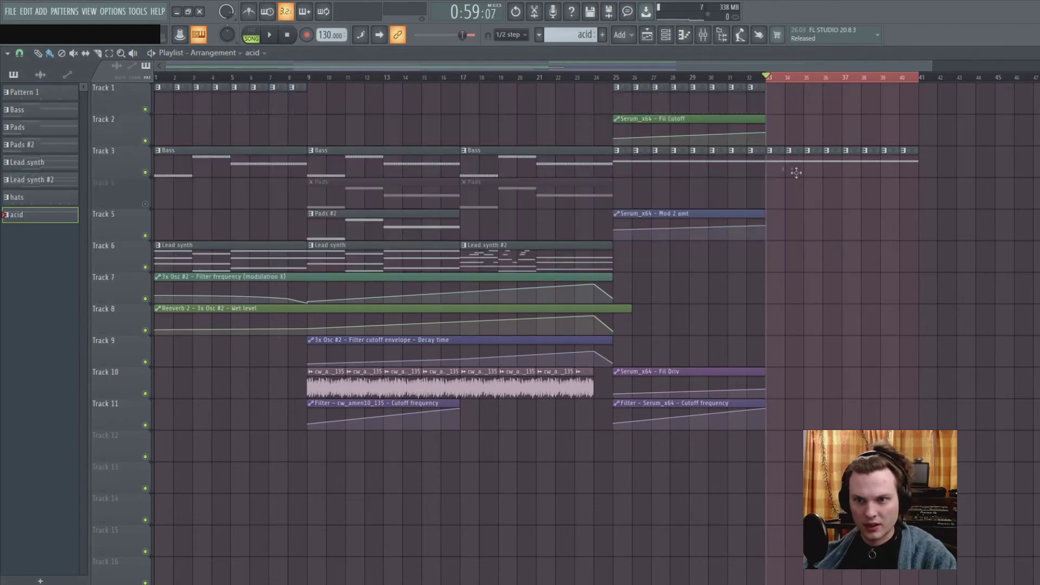
Create an automation clip for Serum's filter resonance over bars 33 to 40 on Track 5, with its end point raised.
double_click(769, 166)
left_click(664, 38)
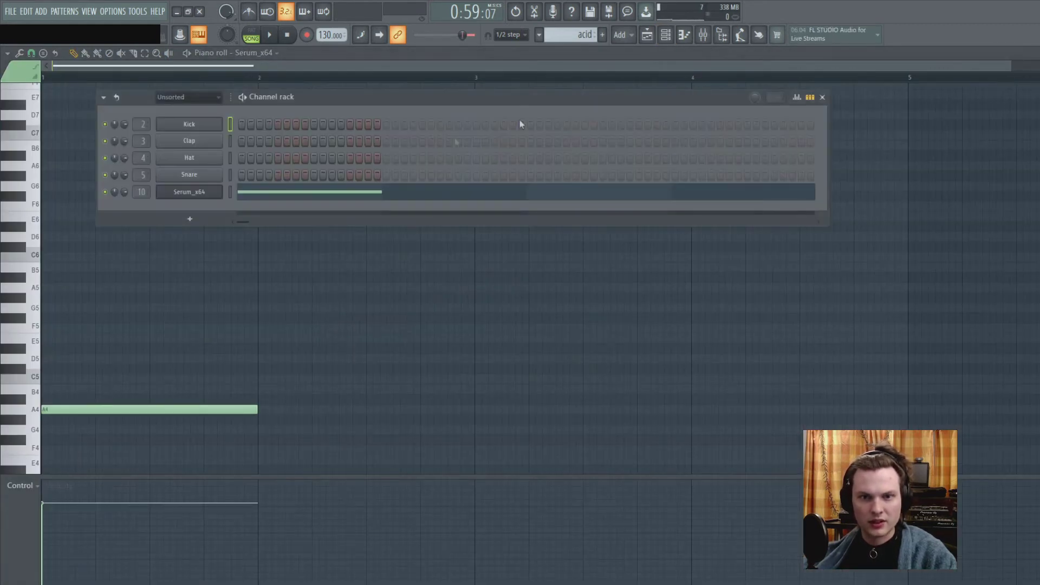
left_click(214, 199)
key("space")
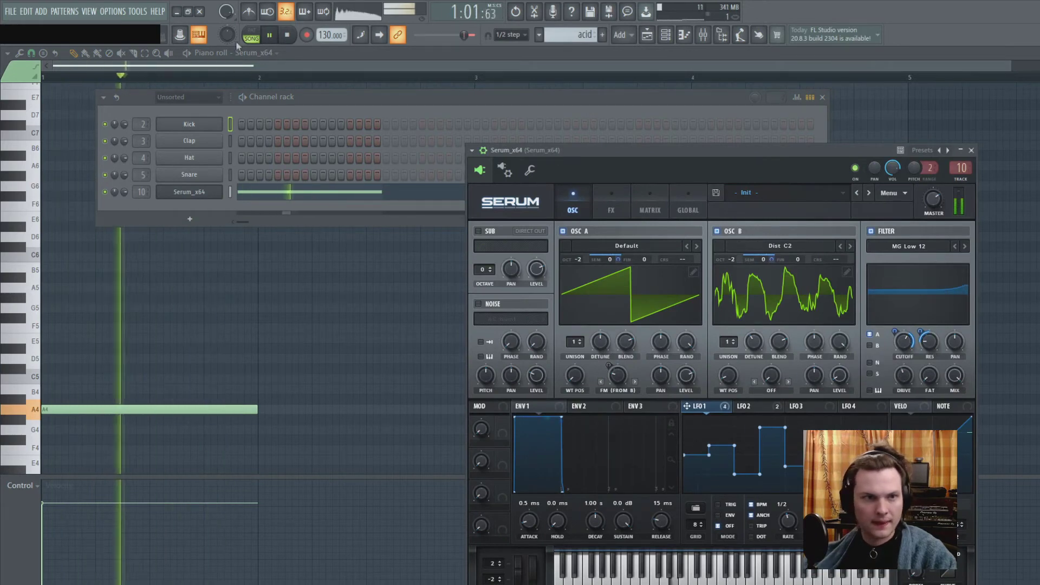
left_click(138, 11)
mouse_move(179, 152)
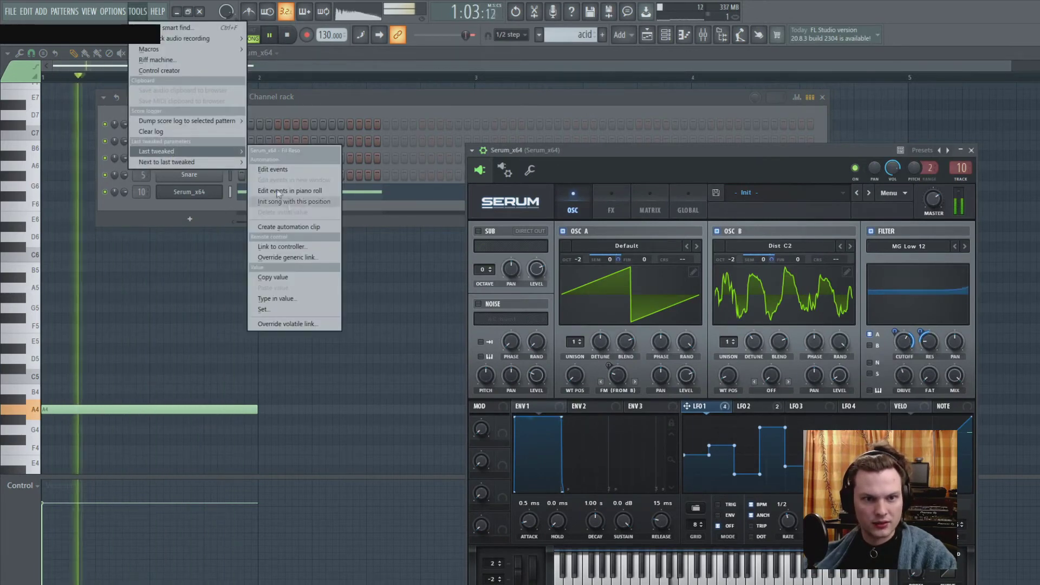
left_click(302, 228)
left_click(646, 36)
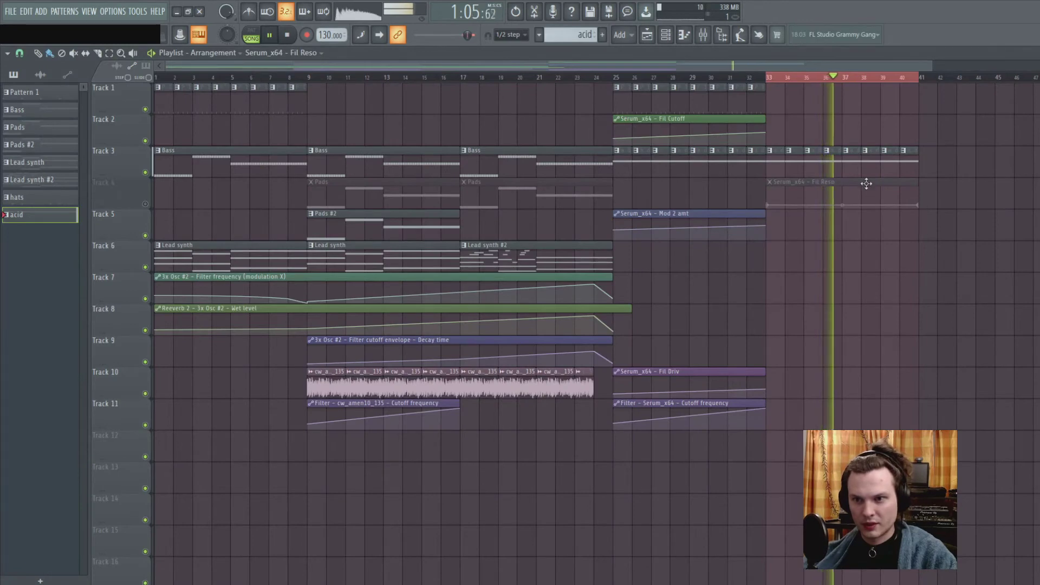
left_click_drag(867, 184, 867, 215)
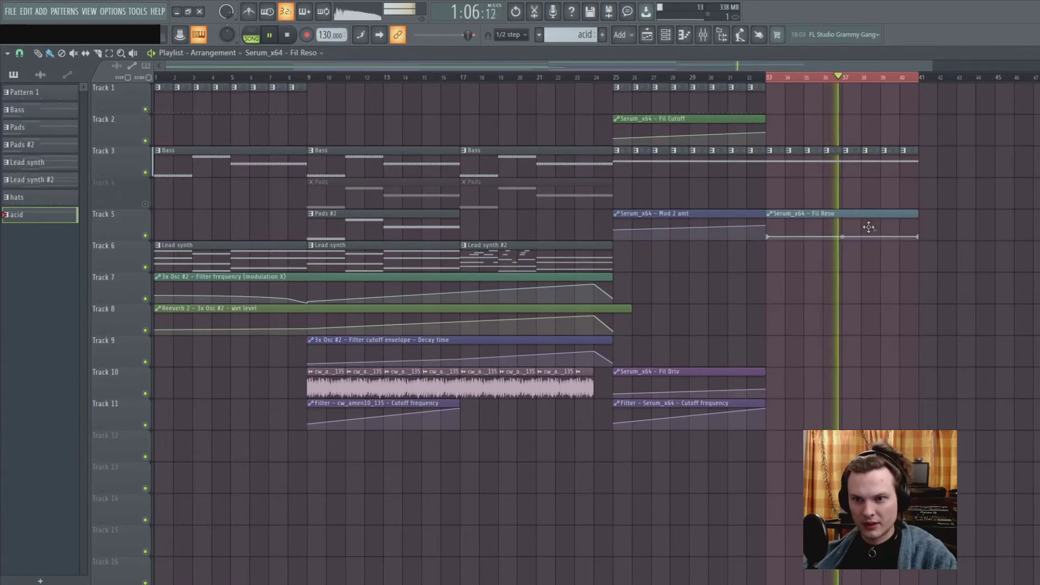
Reopen the Serum plugin from the acid pattern, detach its window and move it clear for editing.
left_click(670, 39)
left_click(670, 39)
double_click(777, 166)
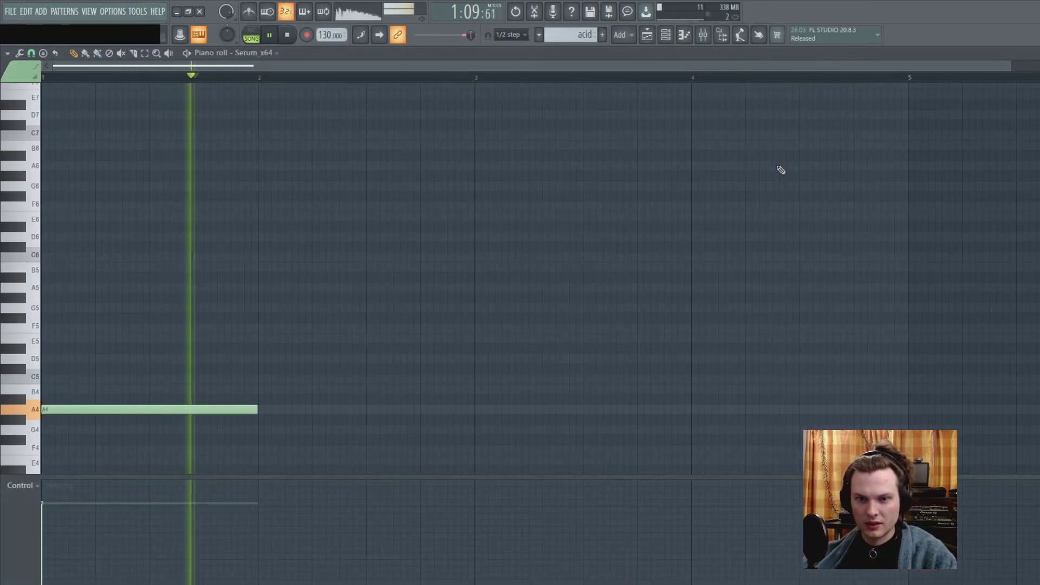
left_click(666, 36)
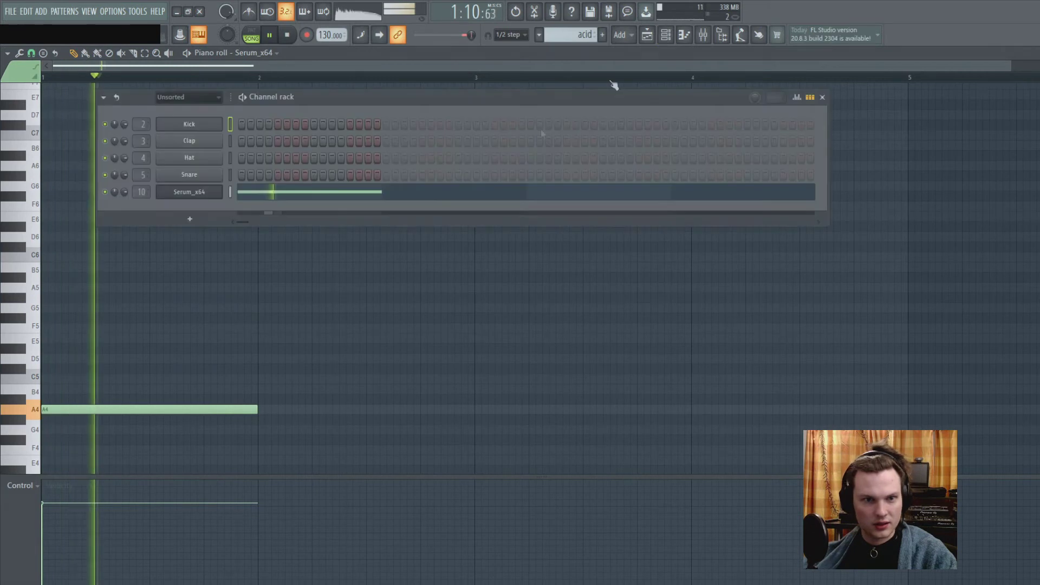
left_click(202, 191)
left_click(472, 150)
left_click(527, 378)
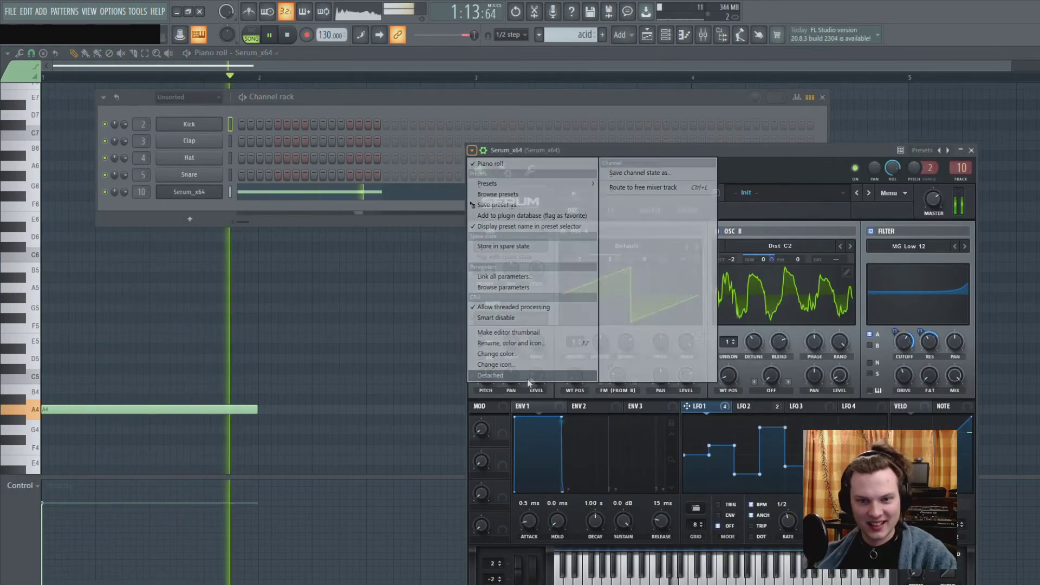
left_click_drag(655, 149, 445, 103)
Audition Serum's filter settings during playback, setting the filter drive to about 71% and lowering the resonance.
left_click_drag(720, 291, 721, 301)
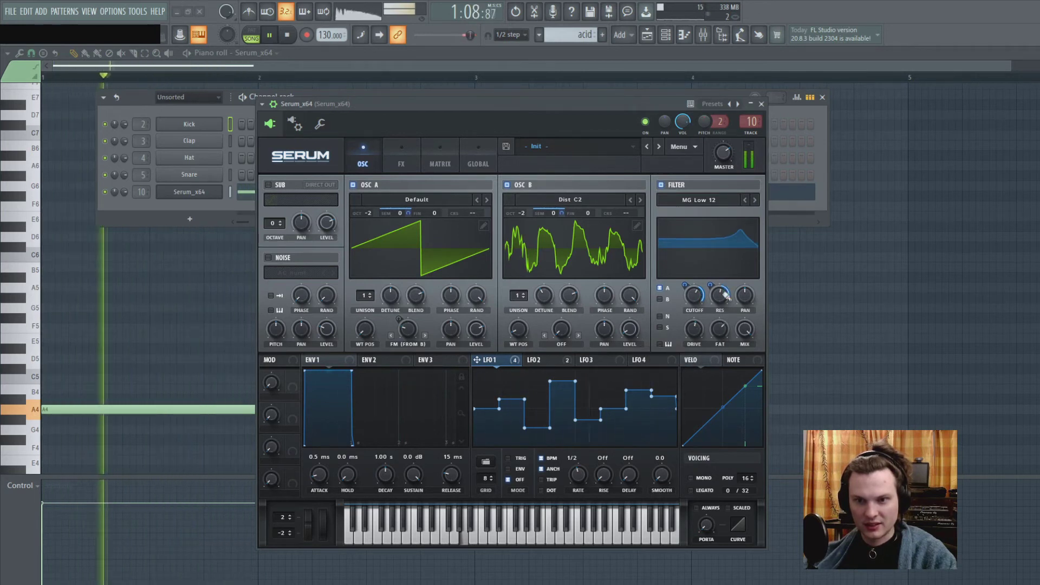
mouse_move(715, 317)
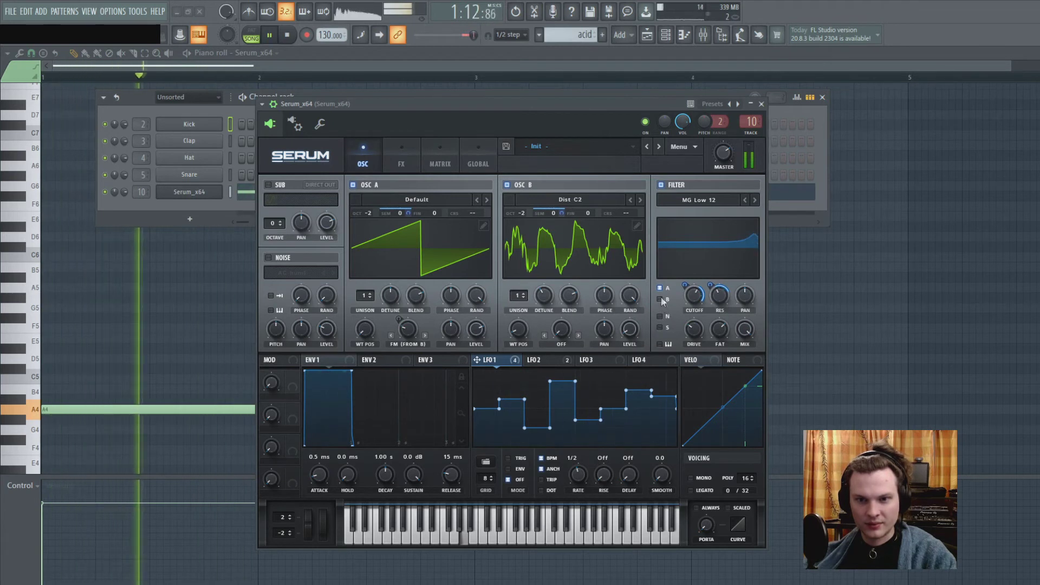
left_click_drag(694, 329, 721, 276)
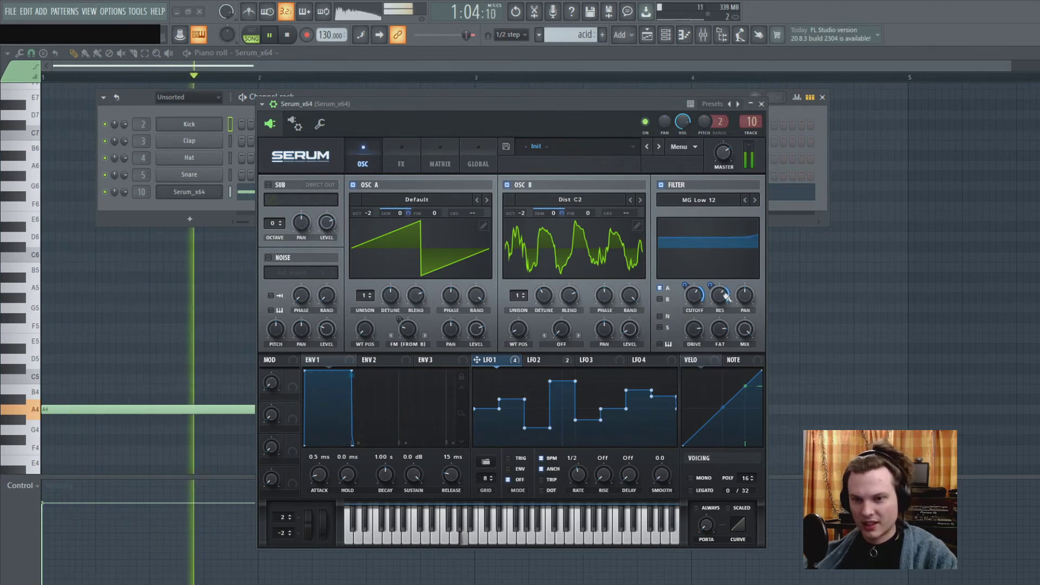
left_click_drag(695, 329, 695, 355)
left_click_drag(719, 300, 710, 297)
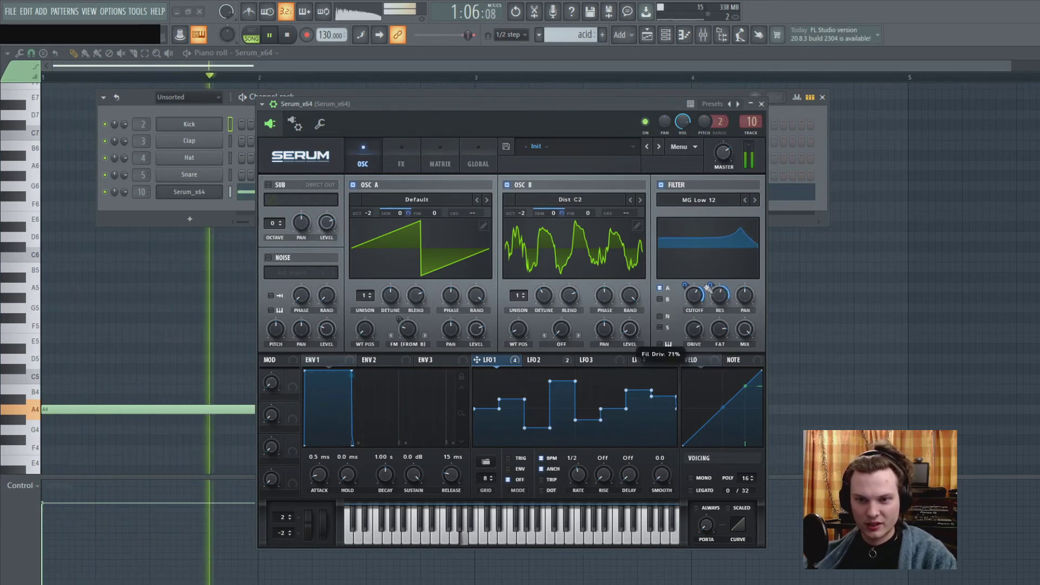
Adjust the drive of Serum's distortion effect and return to the oscillator view.
left_click(400, 160)
mouse_move(637, 182)
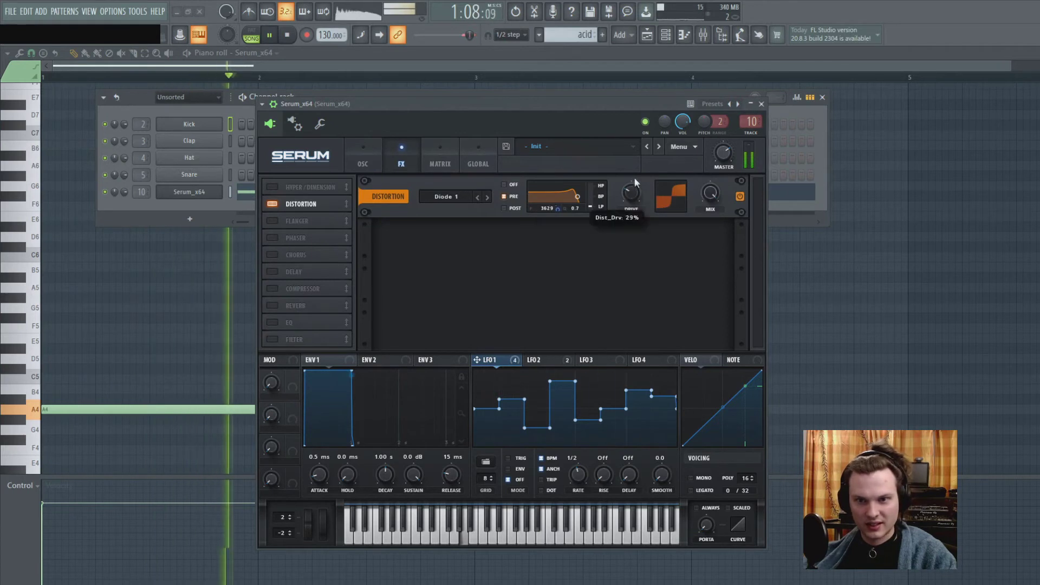
left_click_drag(634, 148, 640, 103)
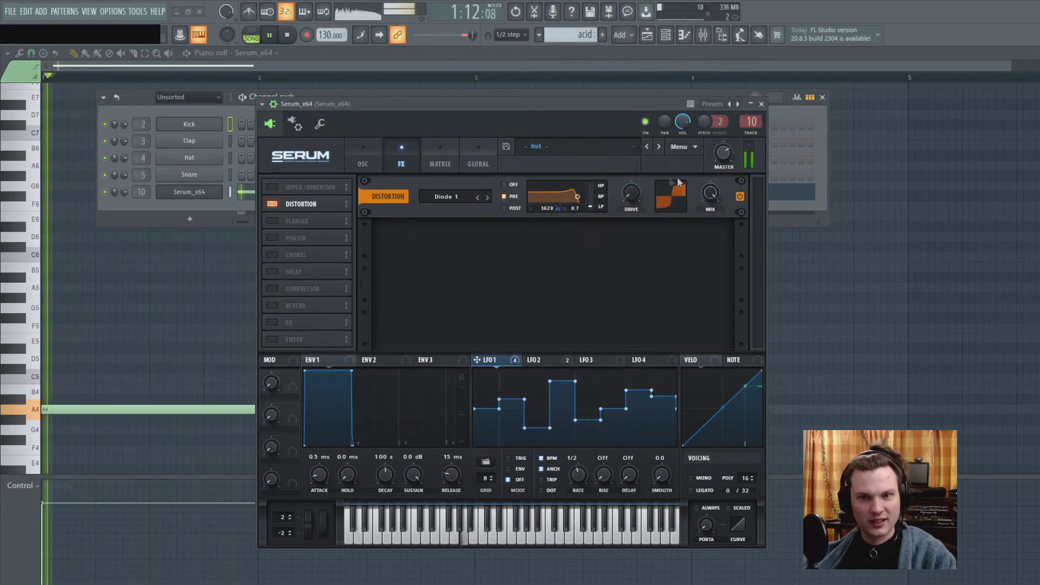
left_click(379, 146)
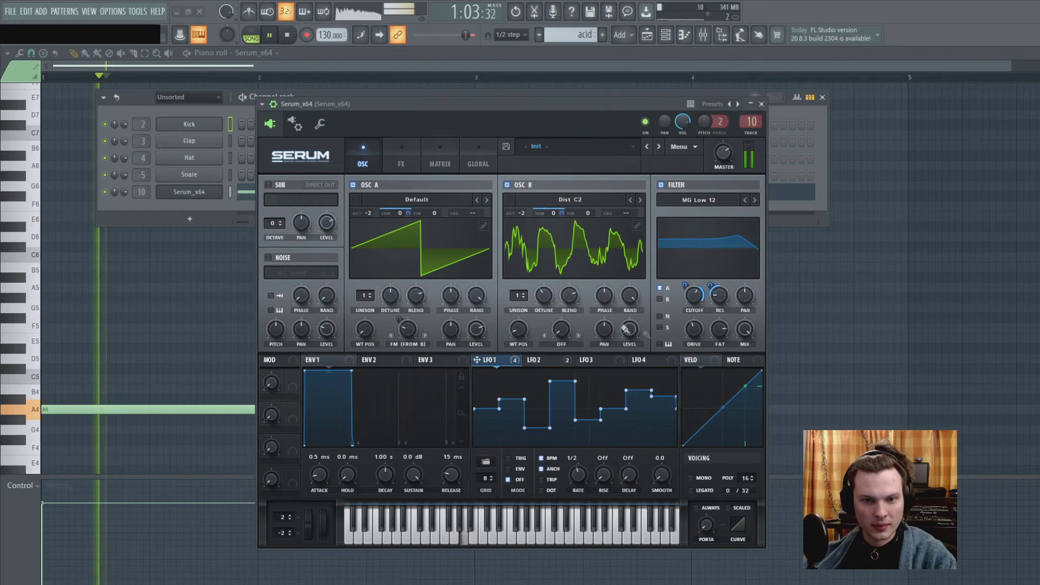
Try modulating Serum's filter cutoff with LFO 2 at a 1/8 rate.
left_click(533, 361)
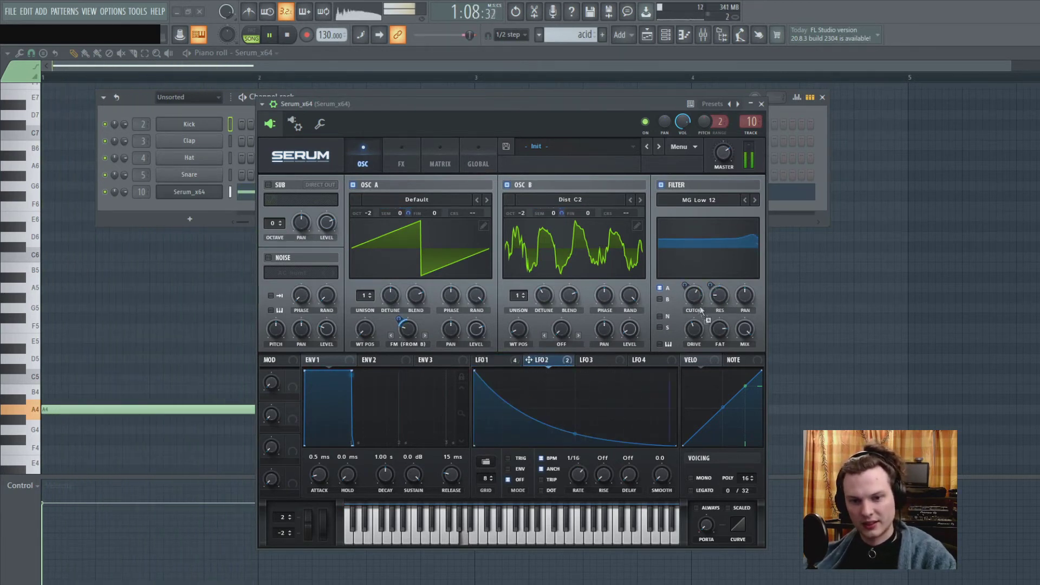
left_click_drag(540, 366, 696, 302)
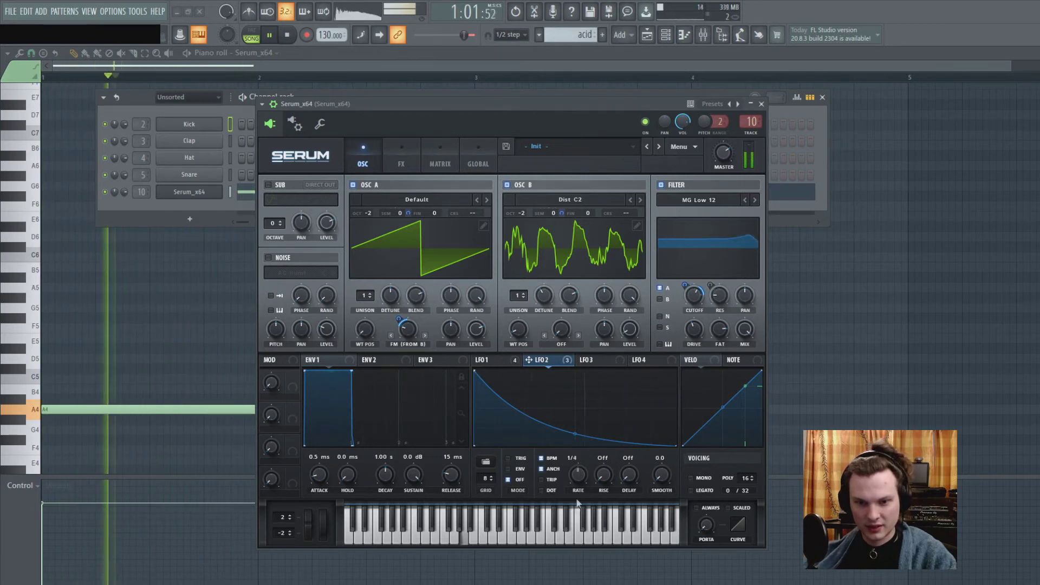
left_click_drag(579, 476, 578, 495)
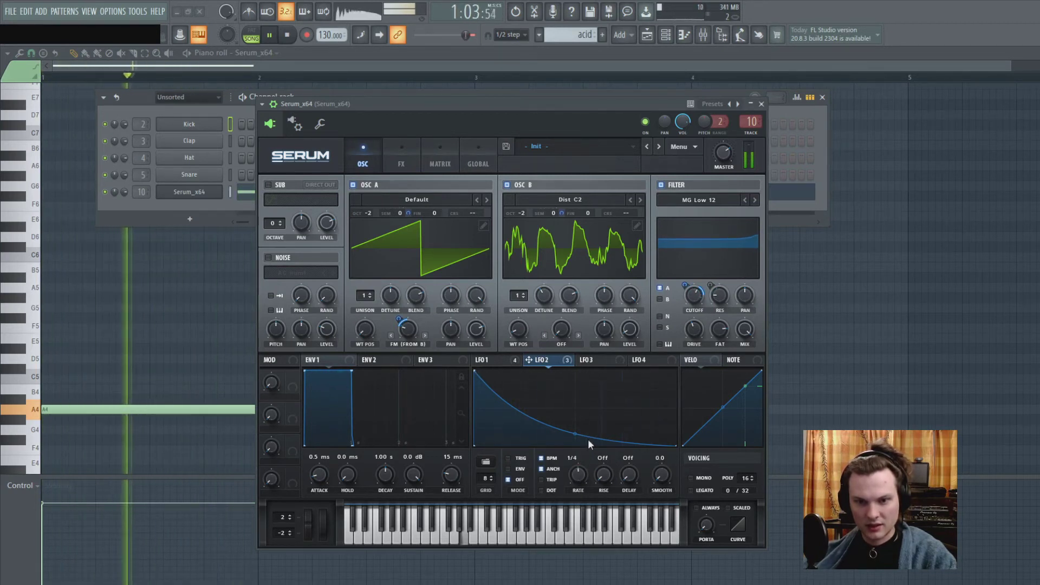
left_click_drag(580, 466, 574, 437)
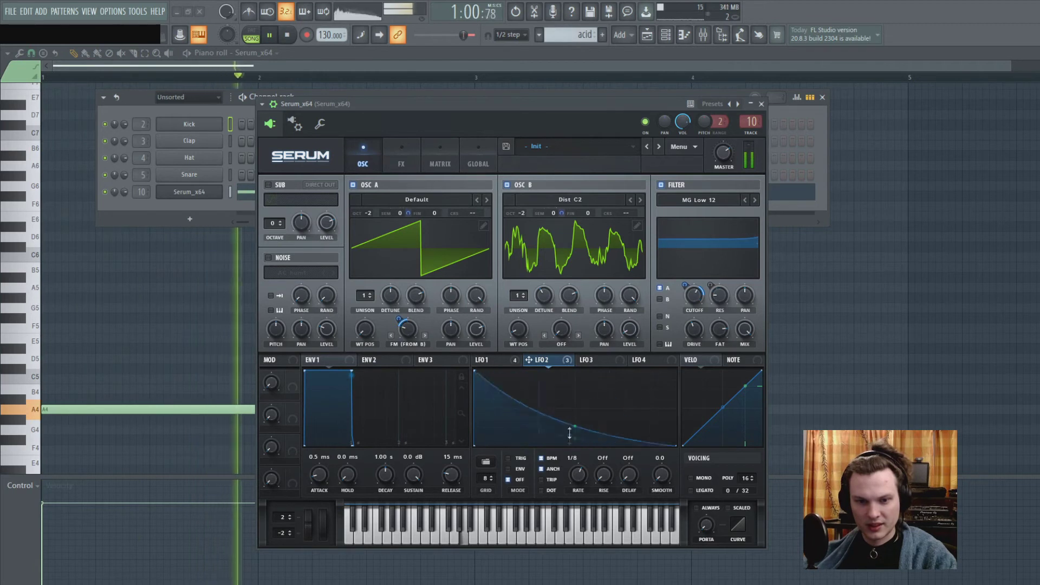
Turn off LFO 2's tempo sync, bend its curve outward and set the rate to 18.2 Hz.
left_click(541, 458)
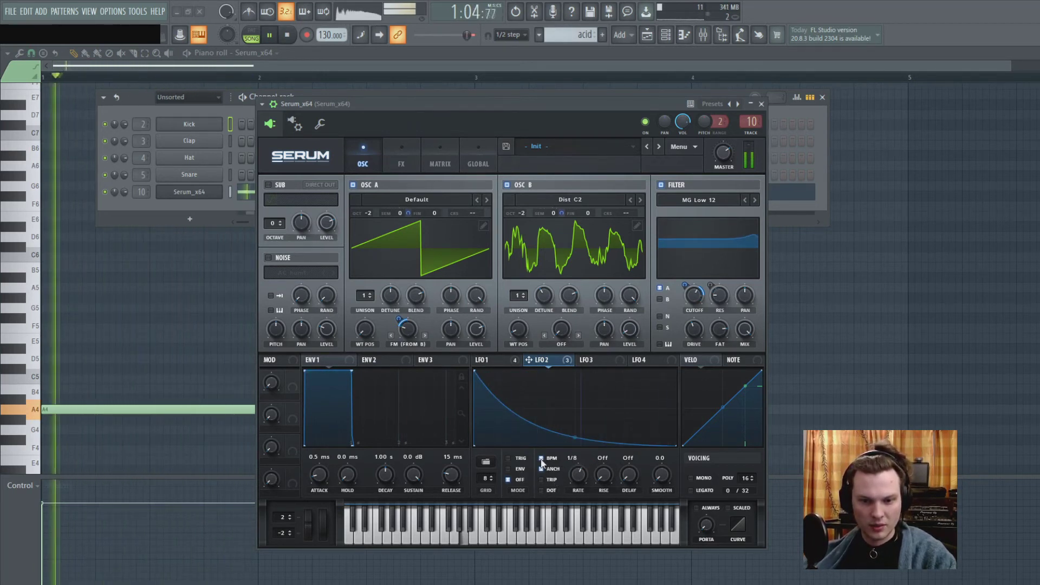
left_click_drag(577, 476, 575, 382)
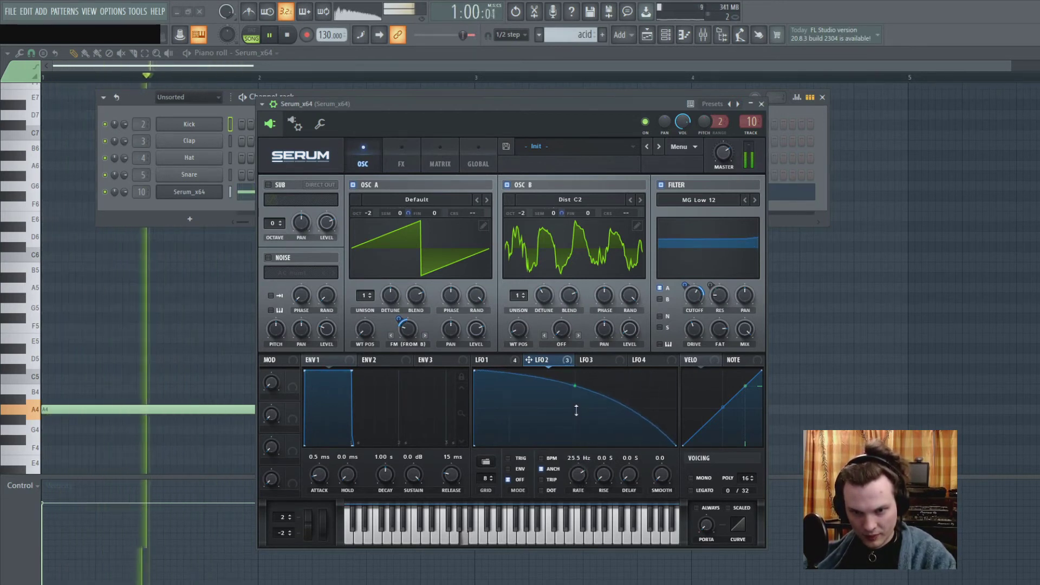
mouse_move(581, 471)
left_mouse_down()
mouse_move(584, 538)
mouse_move(591, 450)
mouse_move(591, 543)
mouse_move(589, 409)
mouse_move(582, 568)
mouse_move(587, 457)
mouse_move(594, 512)
mouse_move(584, 466)
left_mouse_up()
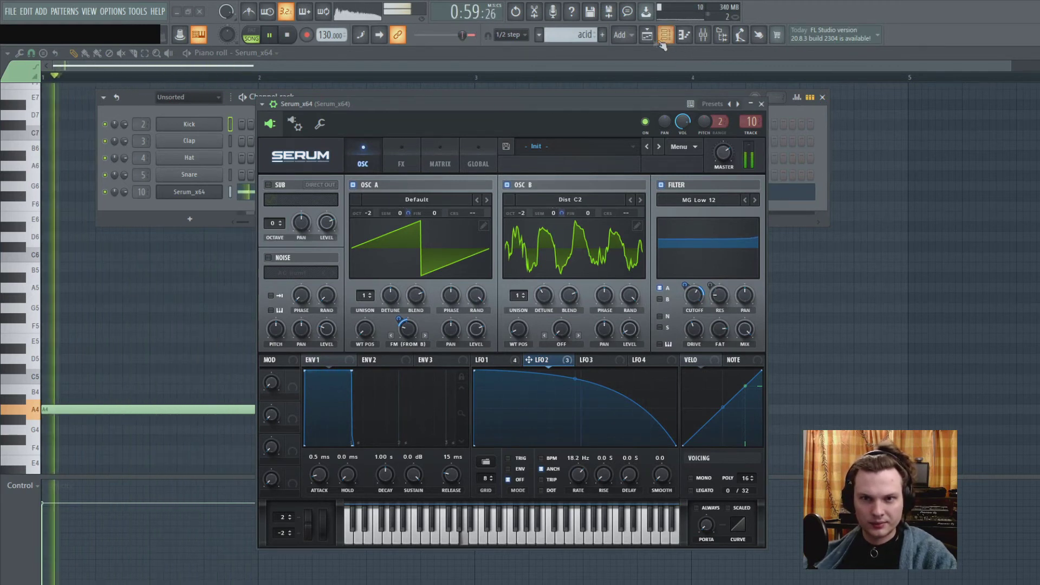
Remove LFO 2 from the filter cutoff and restore its tempo sync, 1/16 rate and steep decaying curve.
left_click(541, 458)
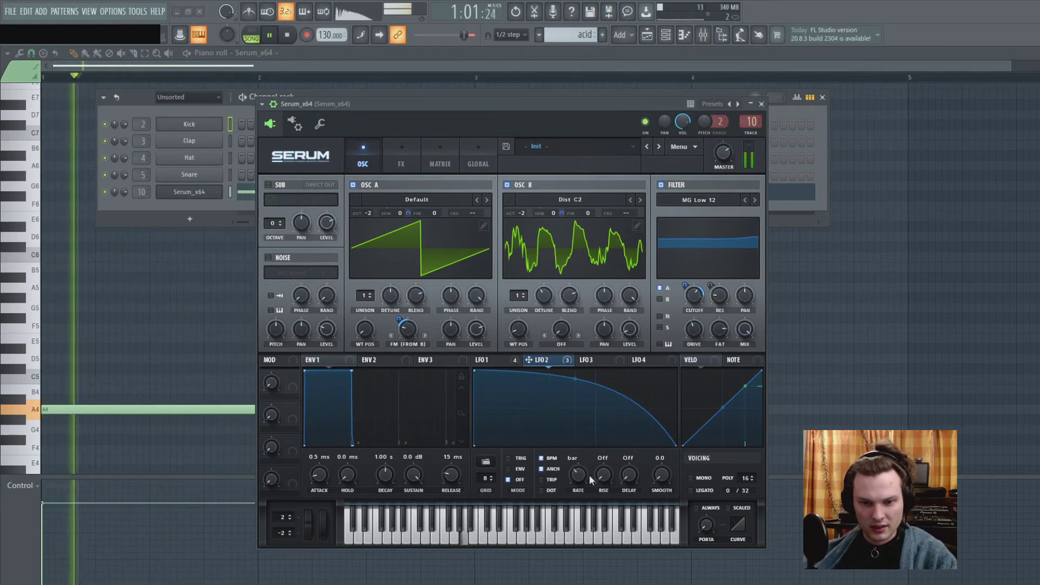
right_click(696, 294)
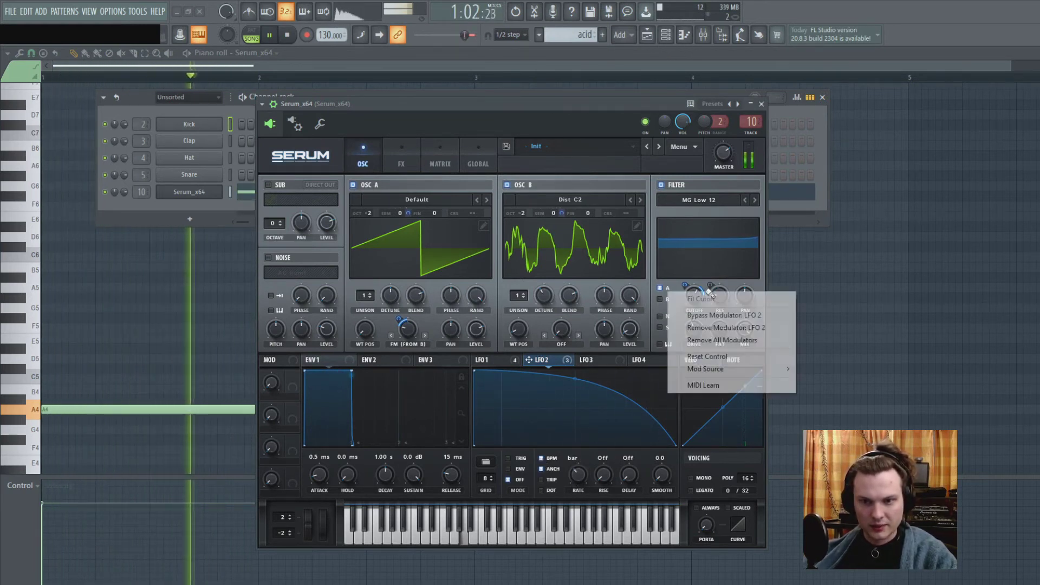
left_click(721, 328)
left_click_drag(578, 474, 574, 438)
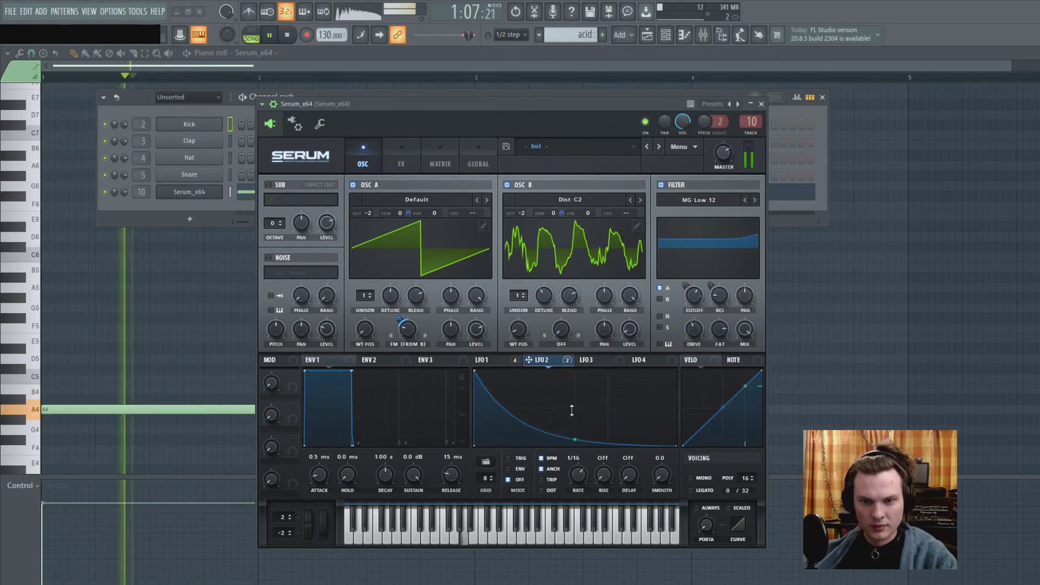
Adjust Serum's filter drive, route oscillator B through the filter, then stop playback and return to the playlist.
mouse_move(694, 320)
left_mouse_down()
mouse_move(596, 114)
mouse_move(688, 336)
left_mouse_up()
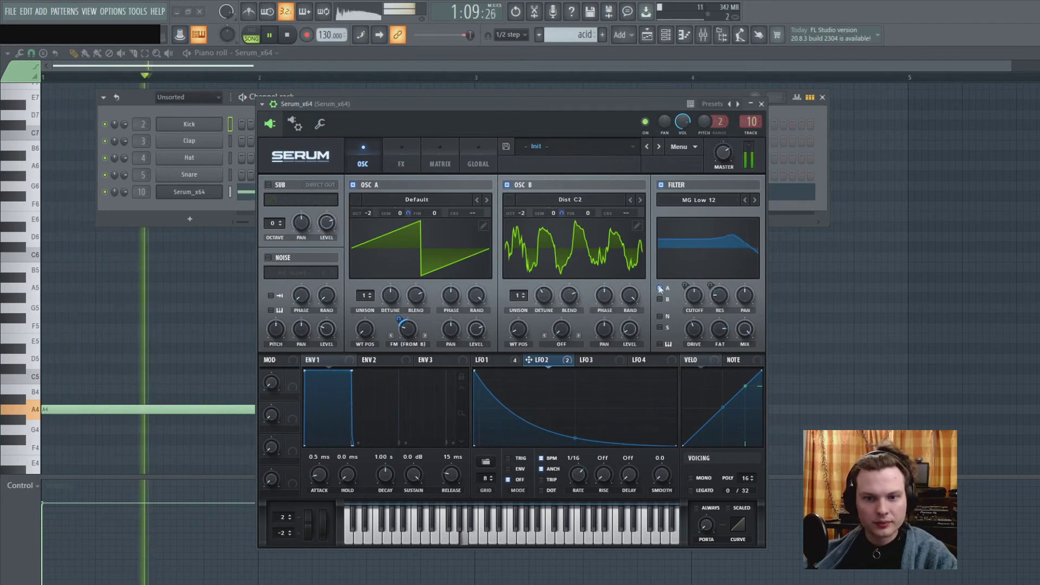
left_click(659, 299)
left_click(286, 37)
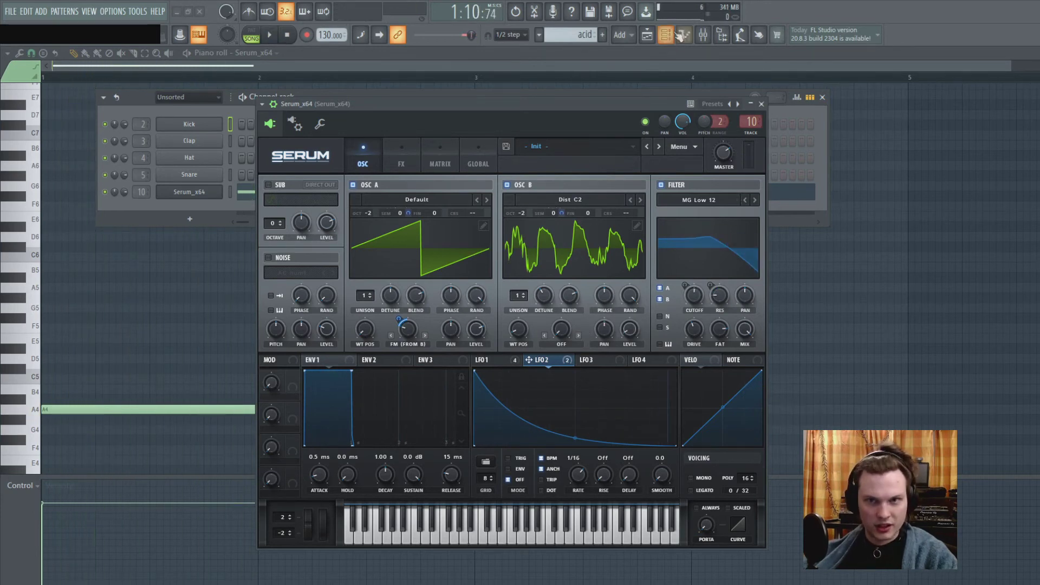
left_click(655, 37)
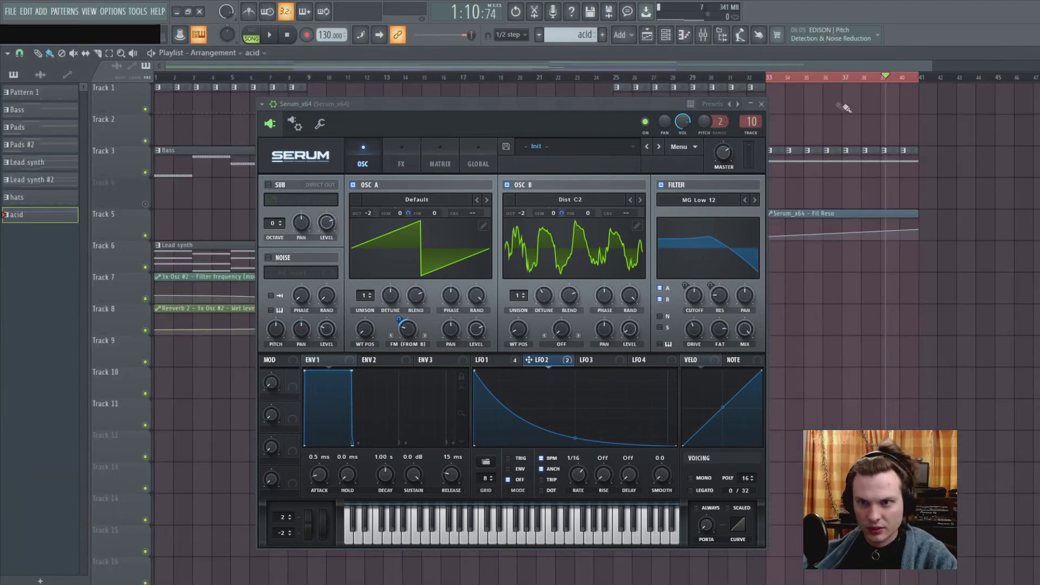
left_click(761, 104)
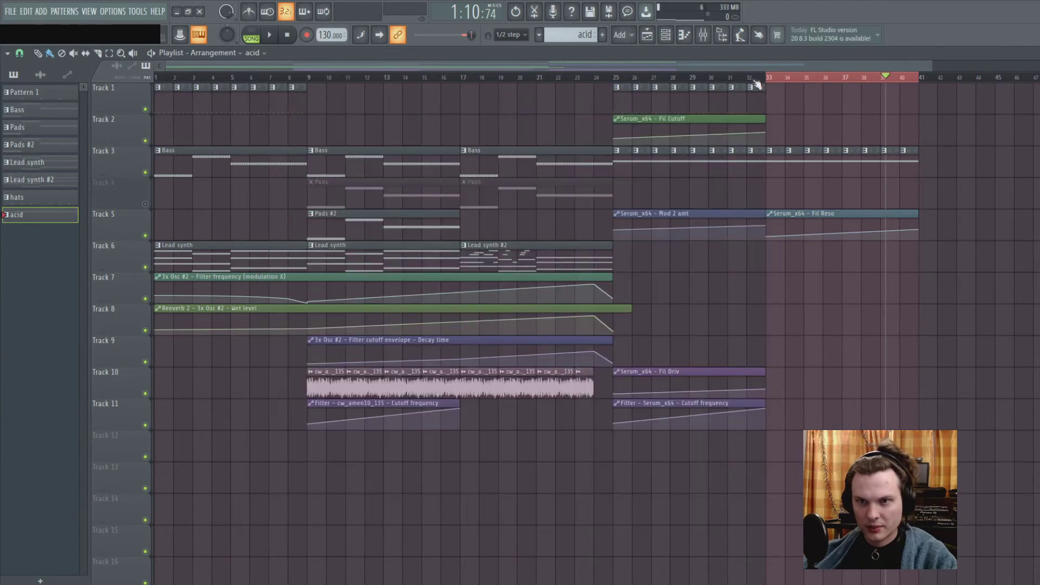
Play the arrangement from bar 23 to check the transition into the drop.
left_click(586, 80)
scroll(591, 80, "up", 3)
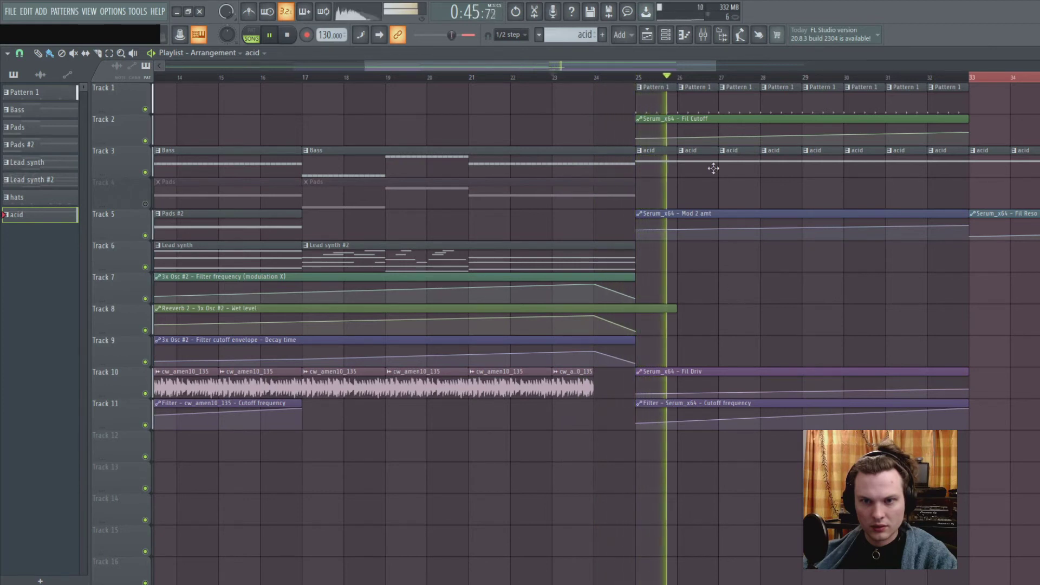
scroll(698, 80, "down", 4)
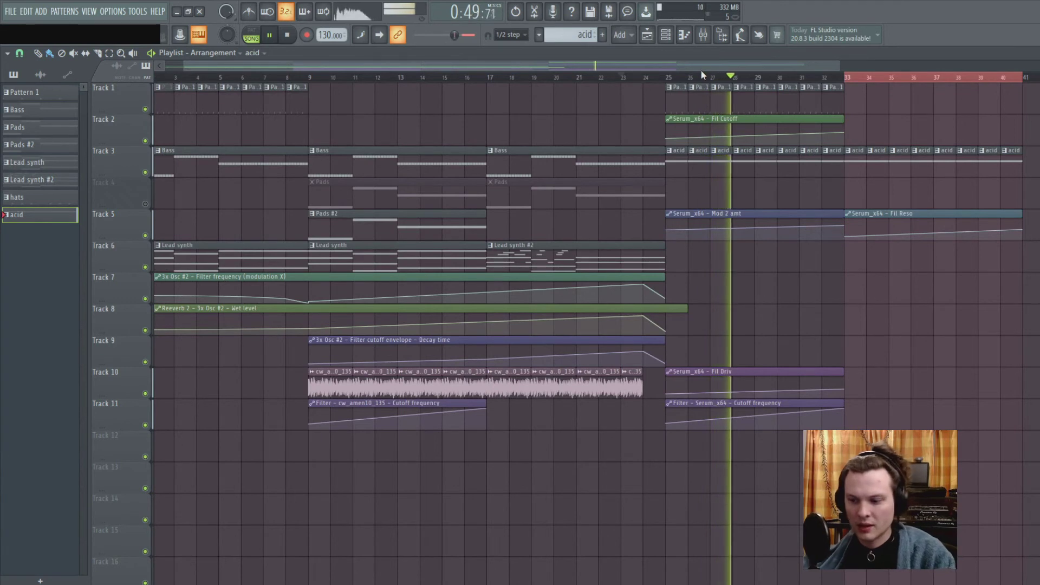
key("space")
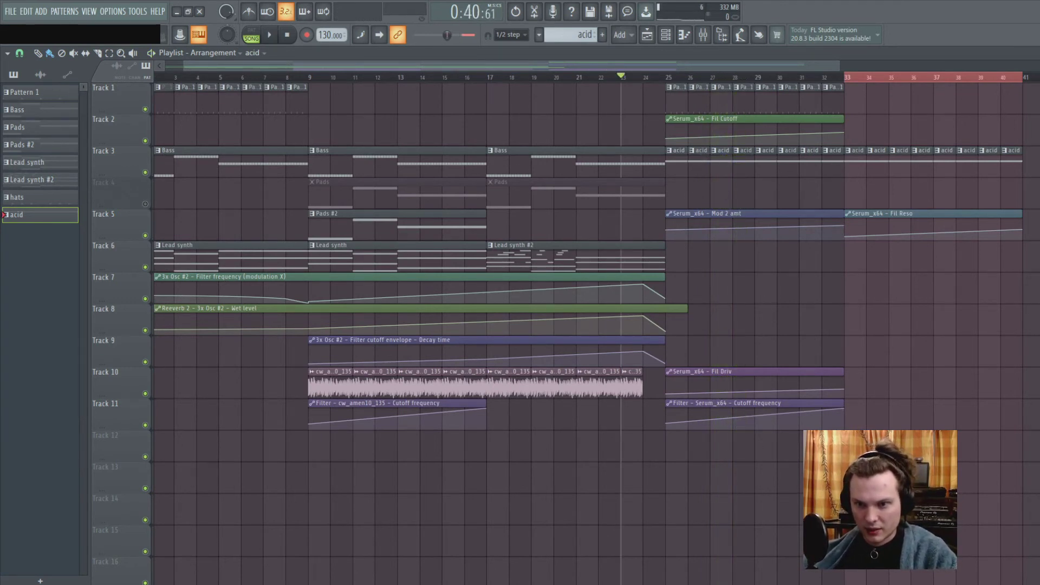
Insert a new track above the Bass track and move the acid clips from bars 25–32 onto it, starting at bar 17.
left_click_drag(840, 428, 682, 115)
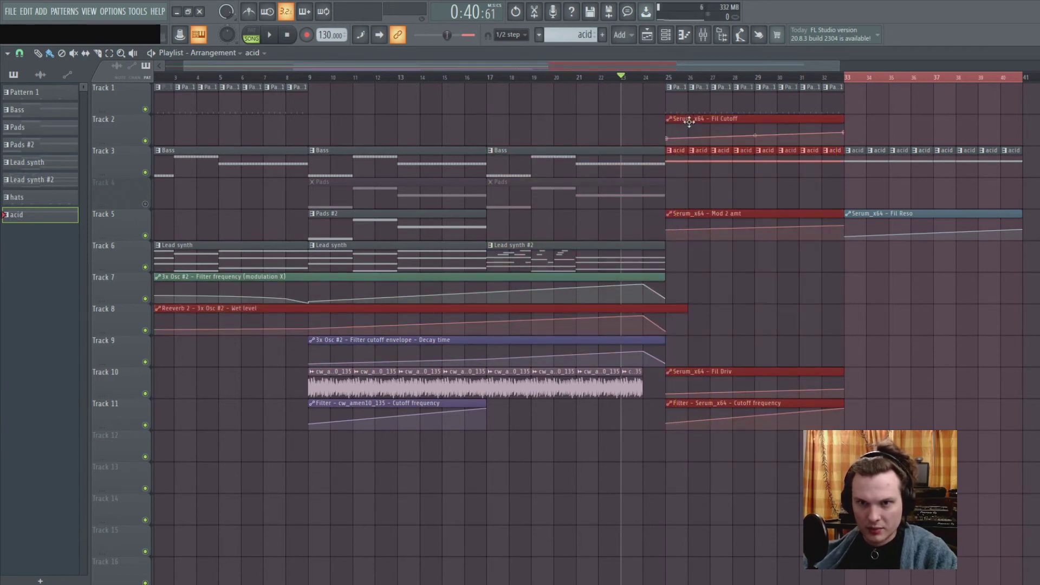
left_click(748, 237)
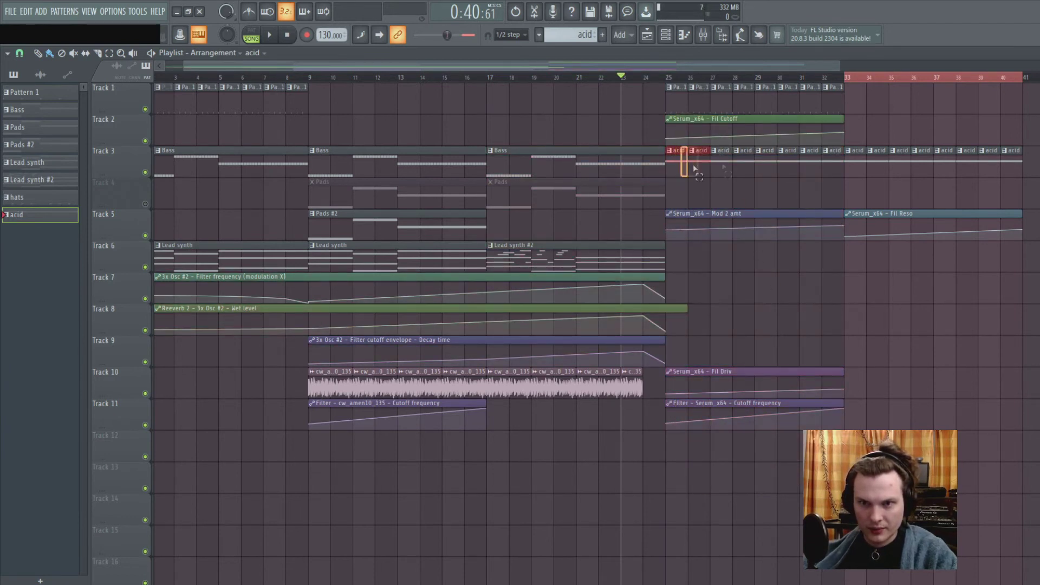
left_click_drag(695, 168, 823, 164)
right_click(120, 147)
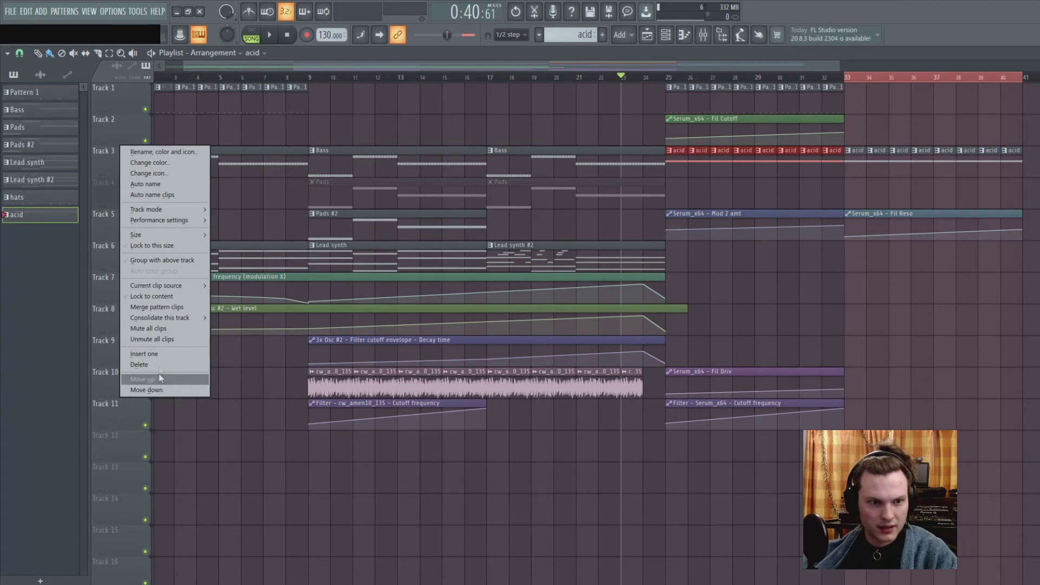
left_click(156, 353)
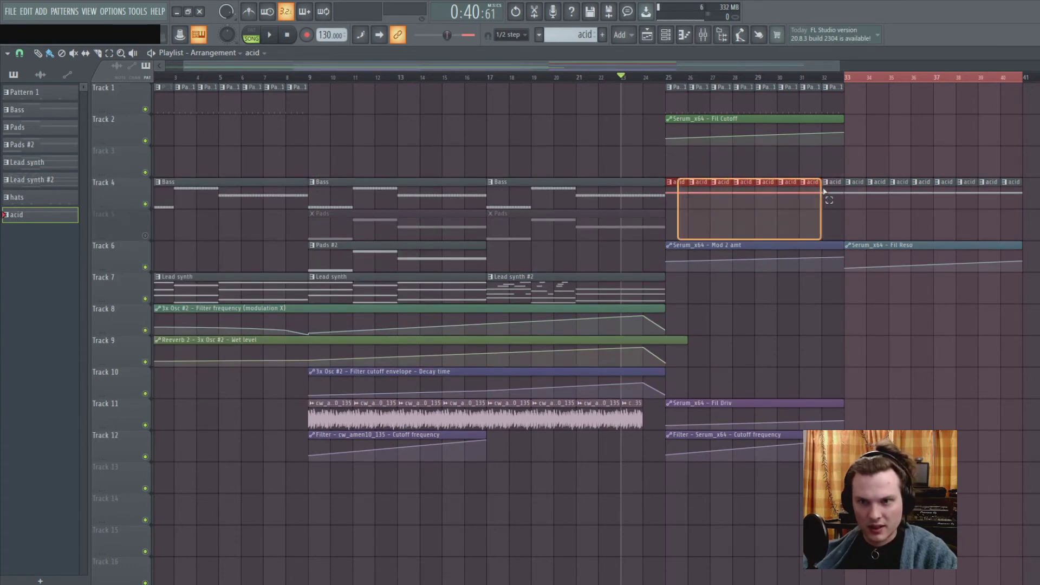
left_click_drag(824, 192, 832, 187)
left_click_drag(831, 186, 815, 174)
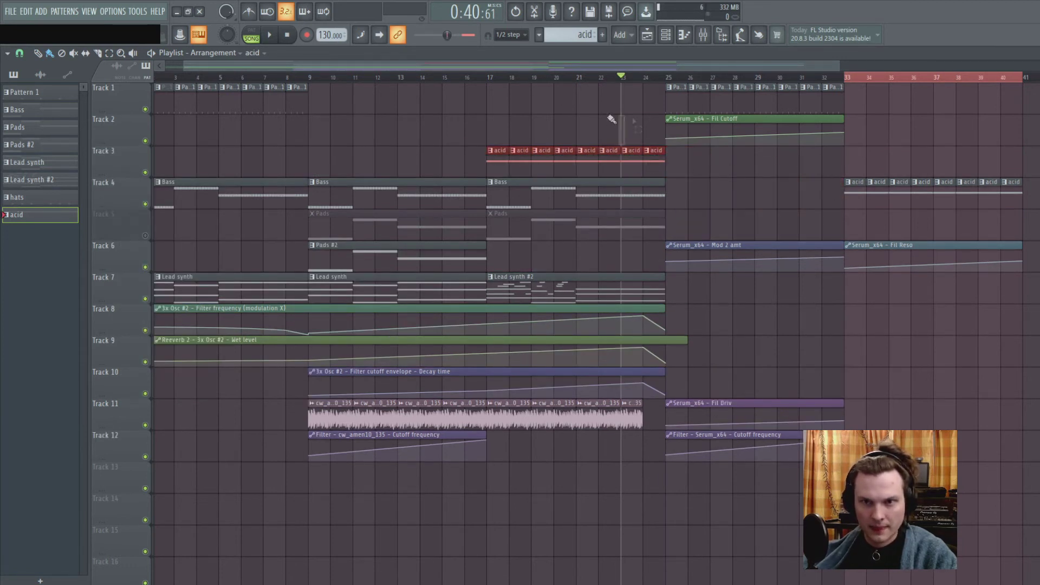
Move the Serum Fil Cutoff, Mod 2 amt, Fil Driv and filter Cutoff frequency automation clips onto Track 2, stacked from bar 17.
left_click(749, 118)
left_click(575, 118)
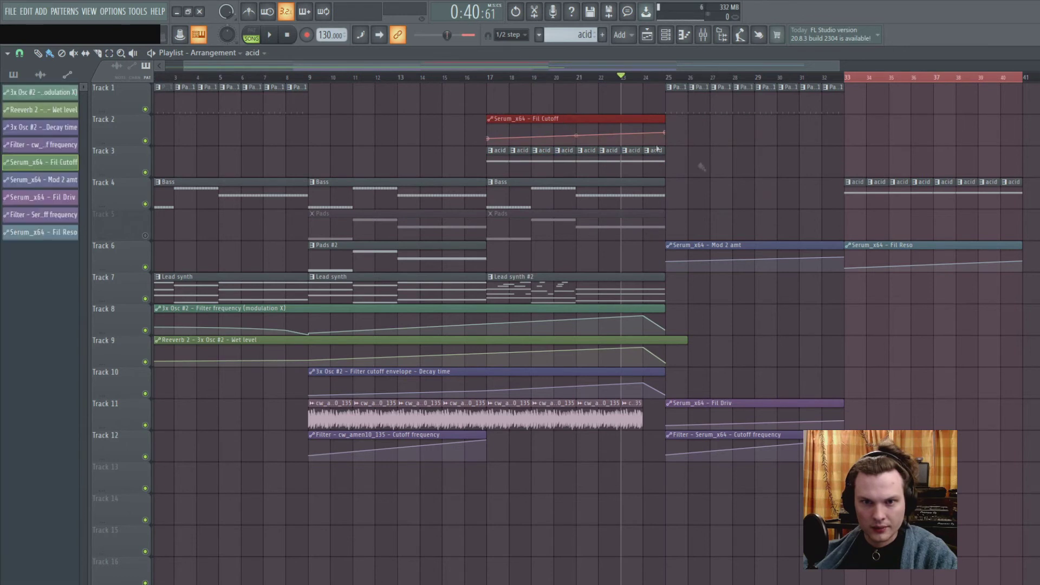
right_click(749, 245)
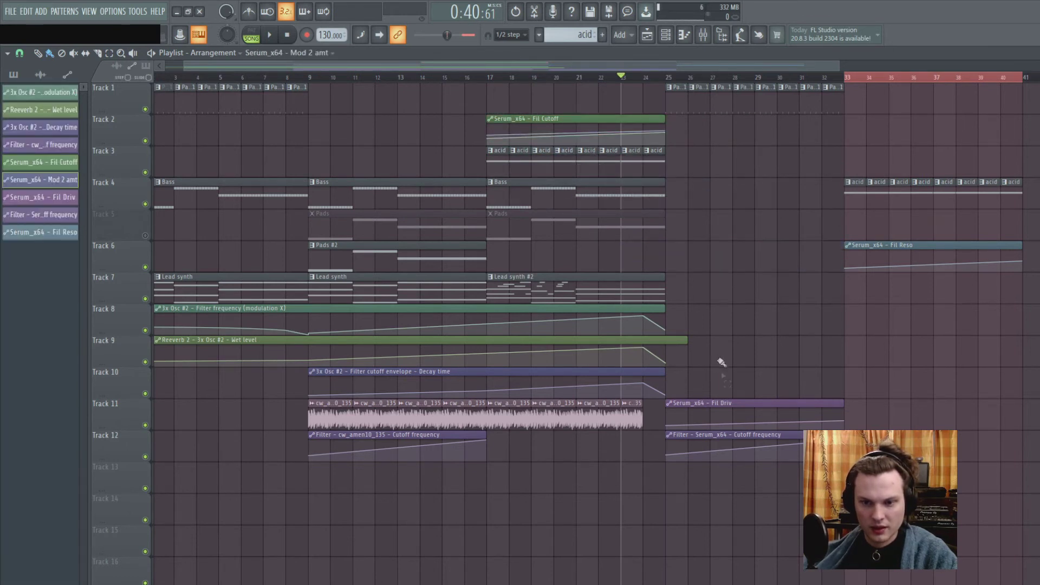
left_click_drag(745, 413, 554, 106)
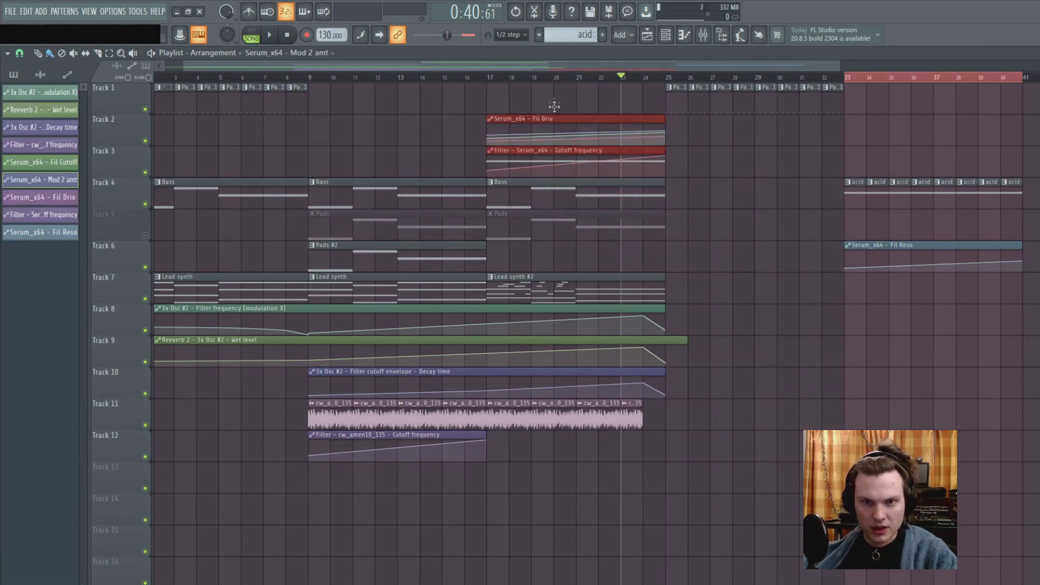
left_click_drag(575, 150, 572, 106)
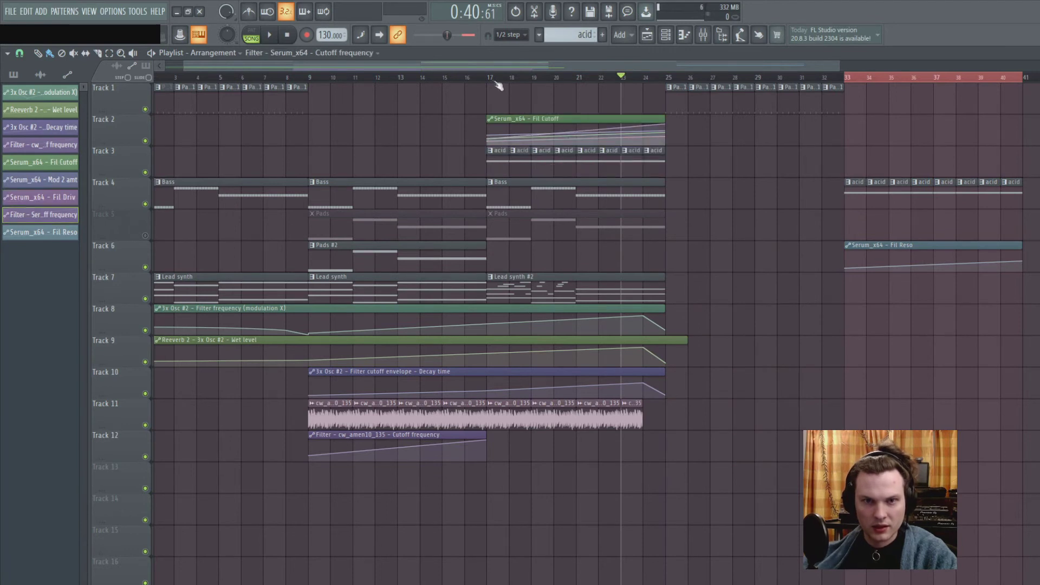
Create a rising Serum channel volume automation clip on Track 1 over bars 17–24 and play the section from bar 17.
left_click(667, 36)
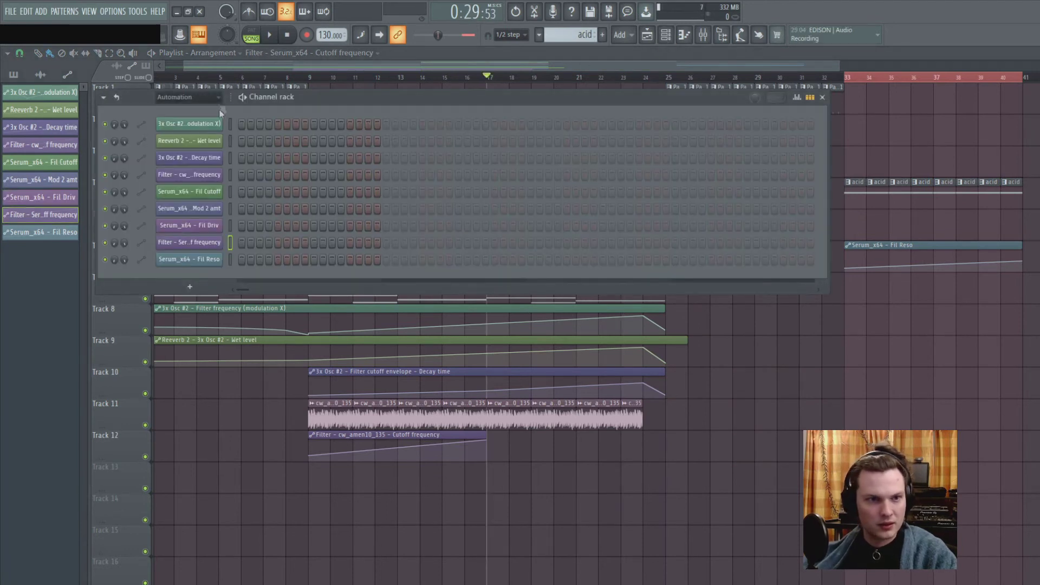
left_click(181, 179)
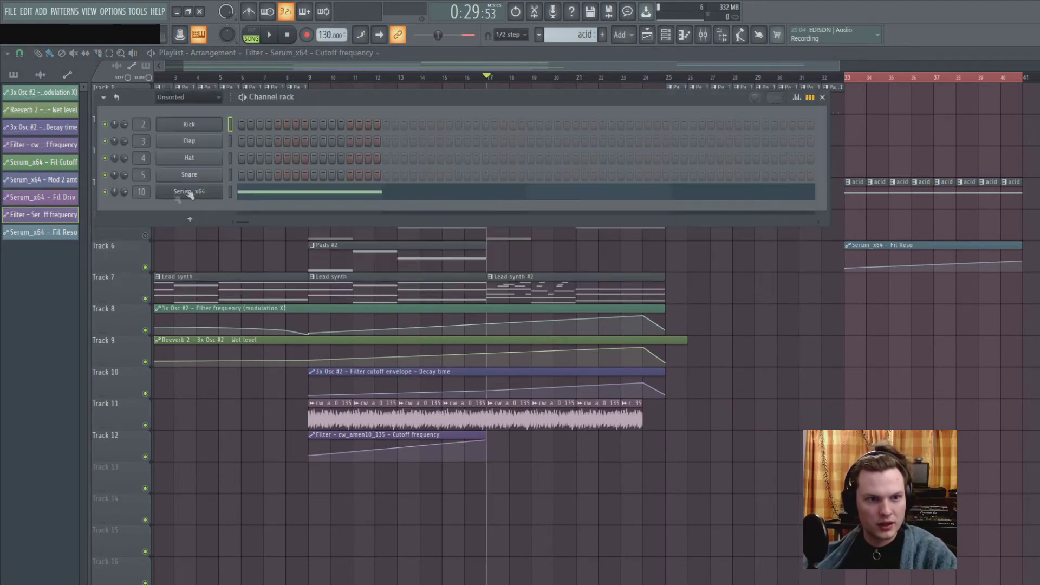
right_click(122, 193)
left_click(159, 276)
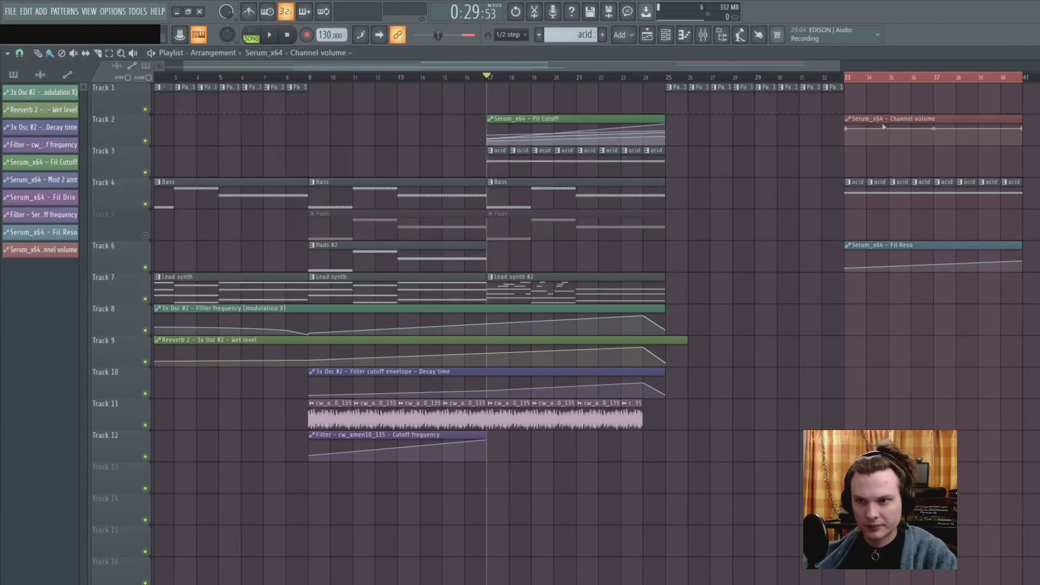
left_click_drag(877, 121, 518, 85)
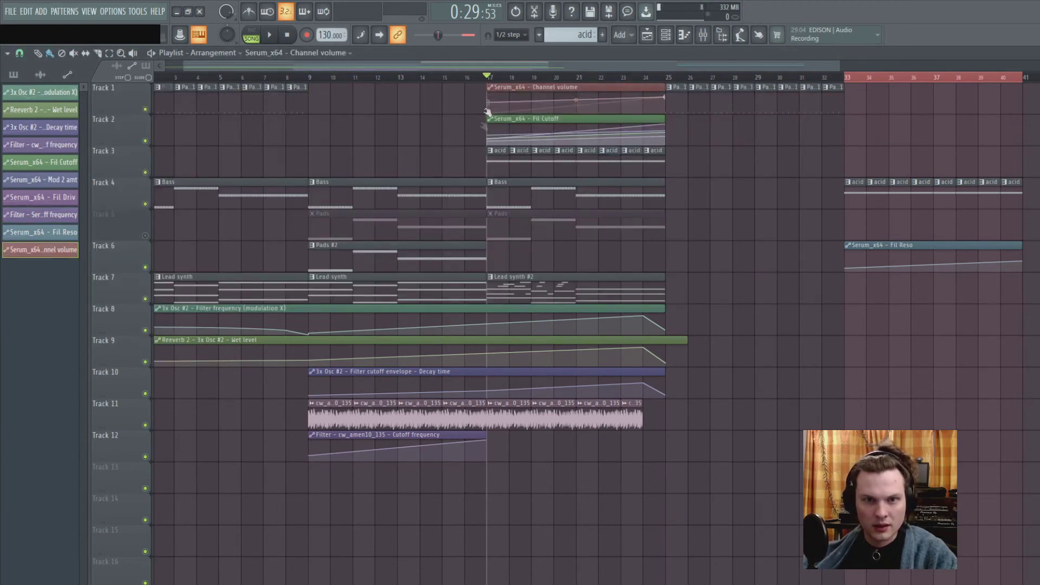
key("space")
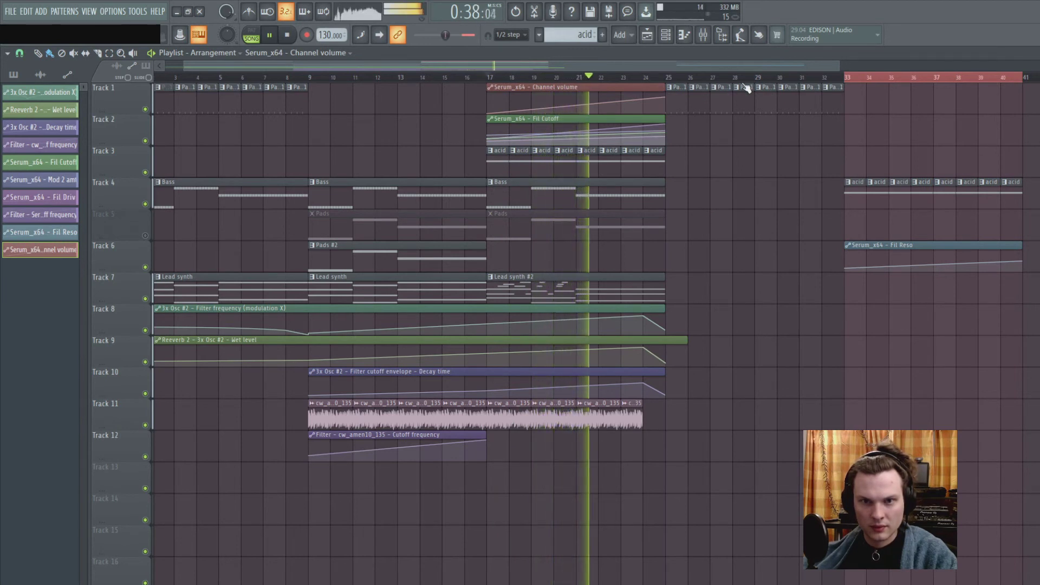
key("space")
Select the time range of bars 17–24 and create a falling channel volume automation clip for the bass 3x Osc there.
left_click_drag(492, 79, 657, 81)
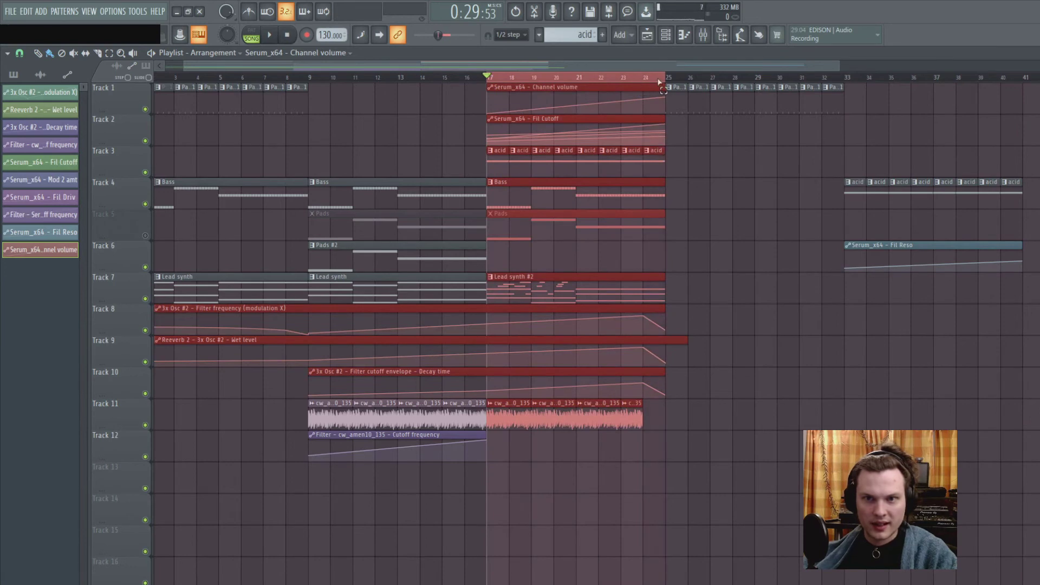
left_click(746, 200, "ctrl")
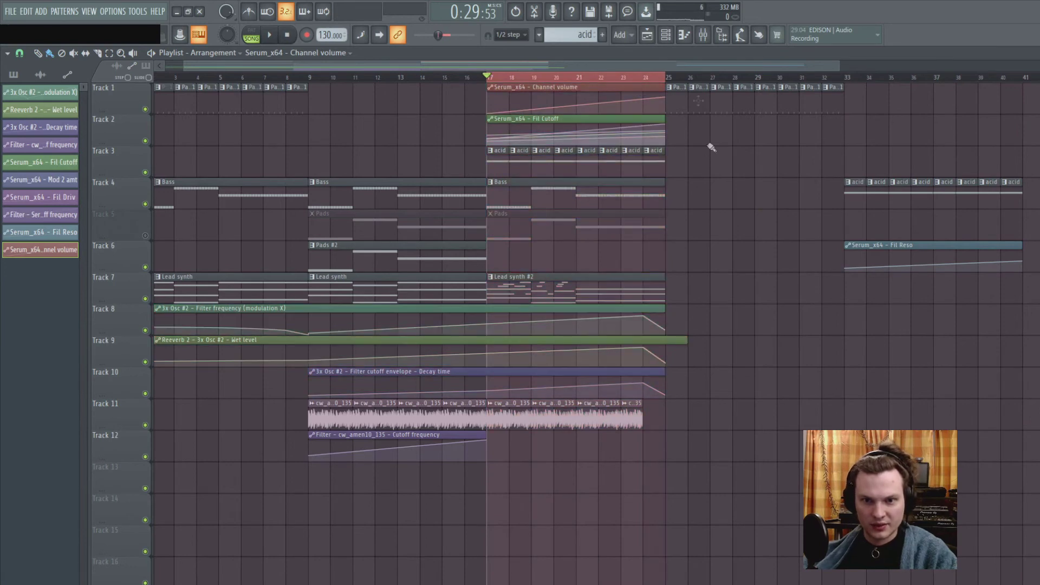
left_click(676, 34)
left_click(676, 34)
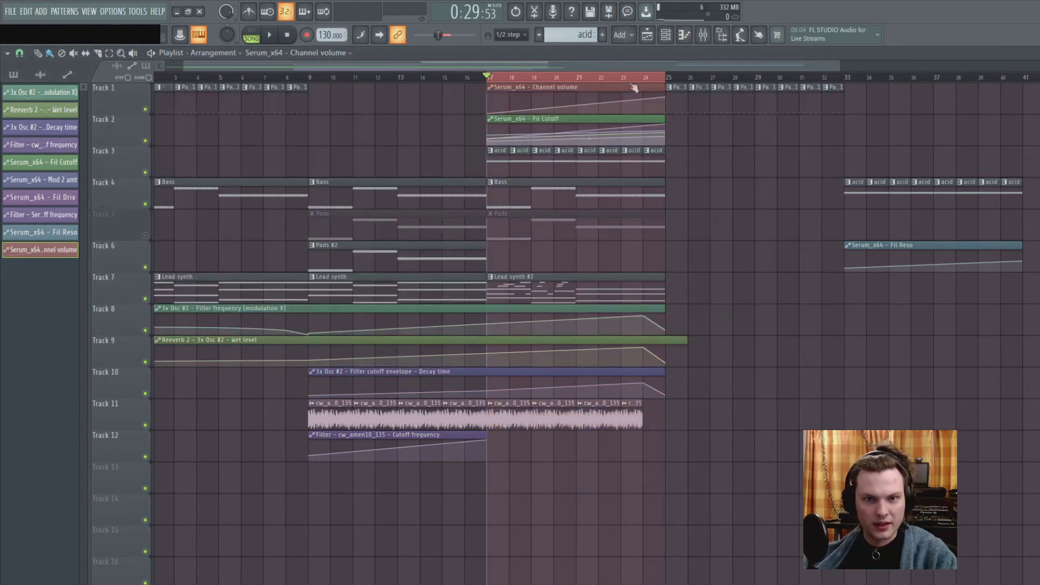
double_click(526, 191)
left_click(686, 37)
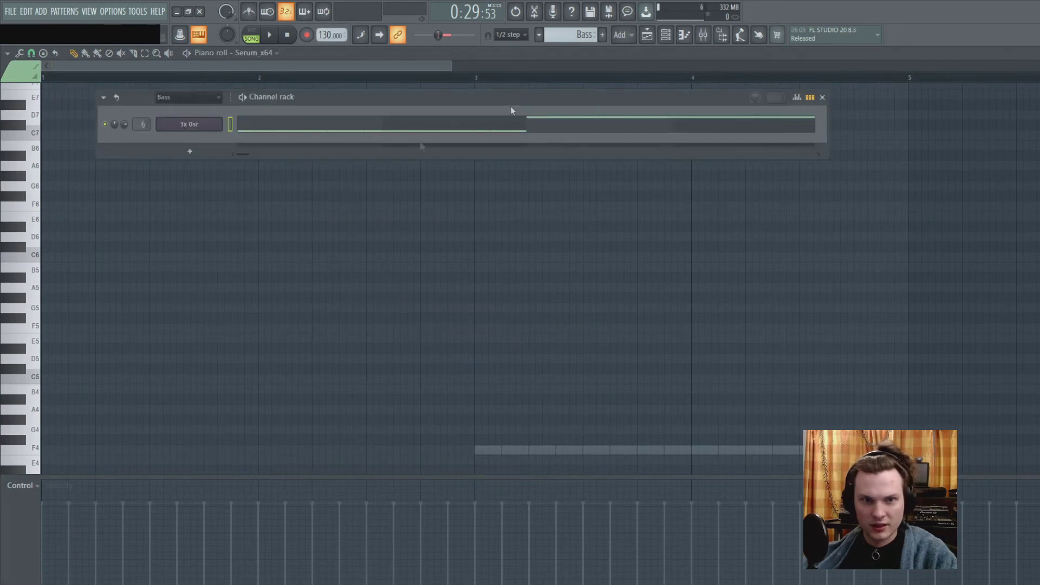
right_click(124, 124)
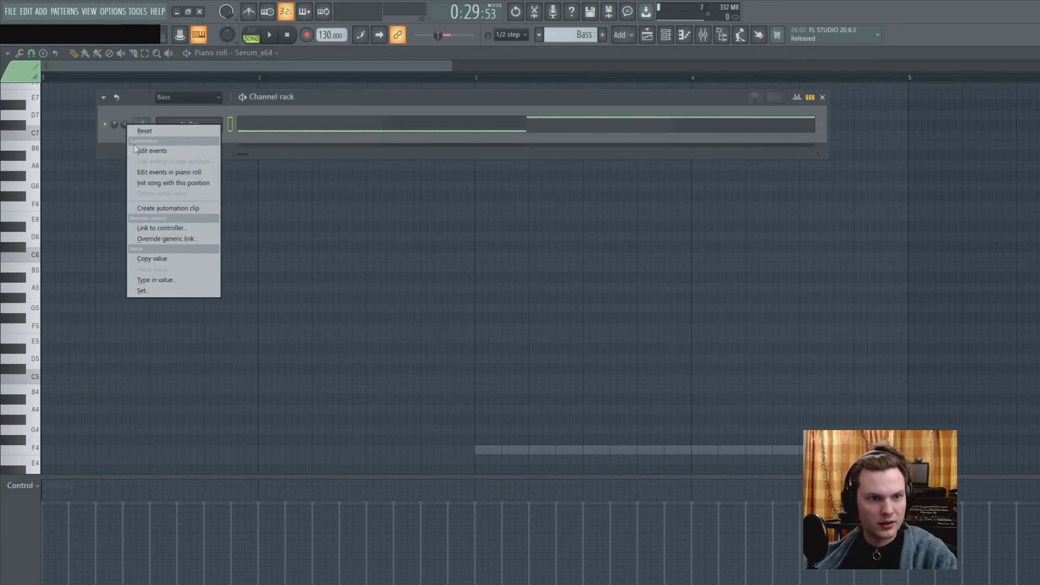
left_click(160, 209)
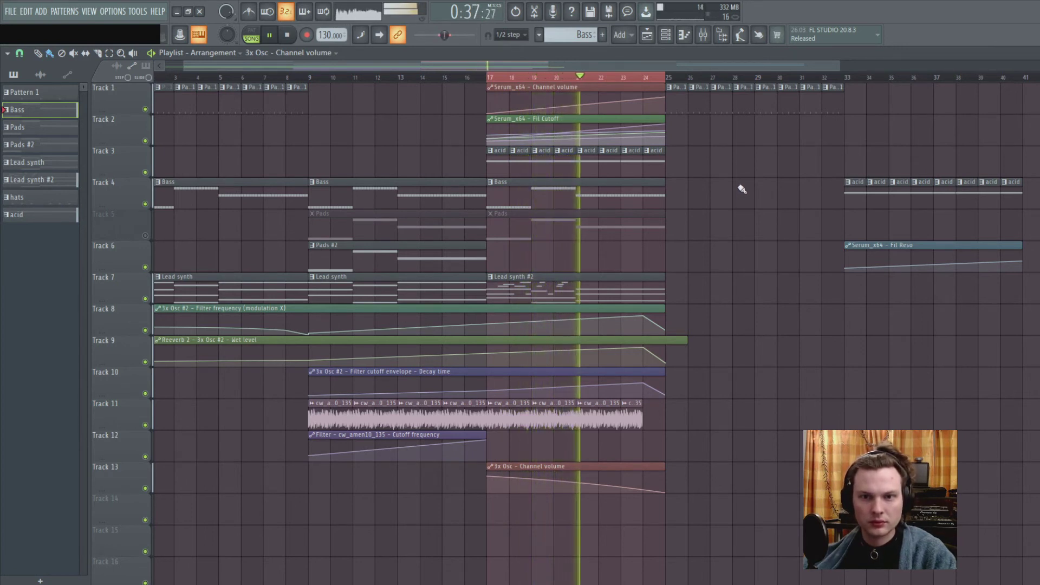
Duplicate the acid clips on Track 3 into bars 25–32 and play the transition from bar 24 without the time selection.
left_click_drag(743, 175, 503, 149)
key("ctrl+b")
left_click(731, 248, "ctrl")
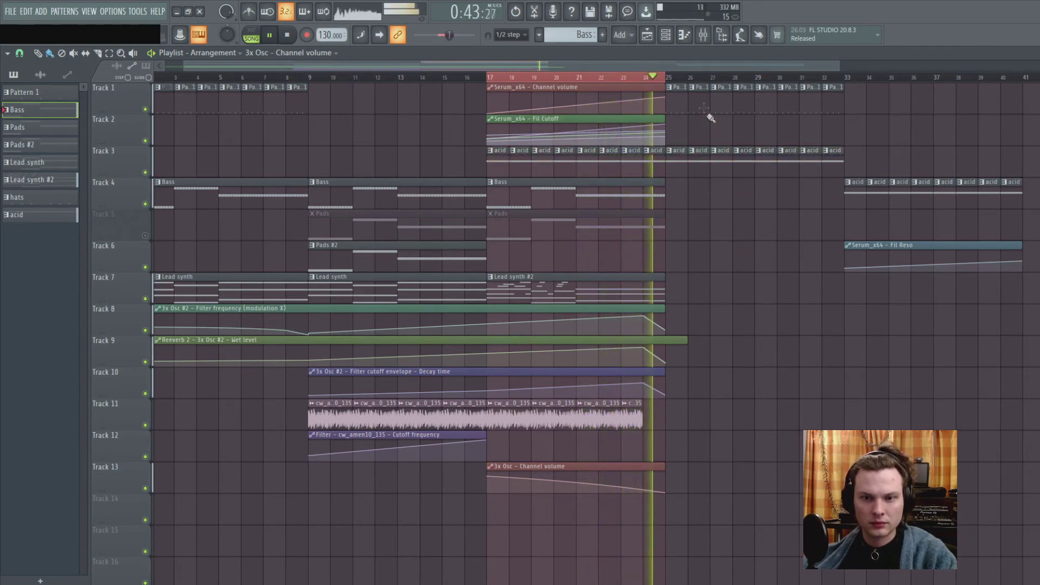
left_click(647, 78)
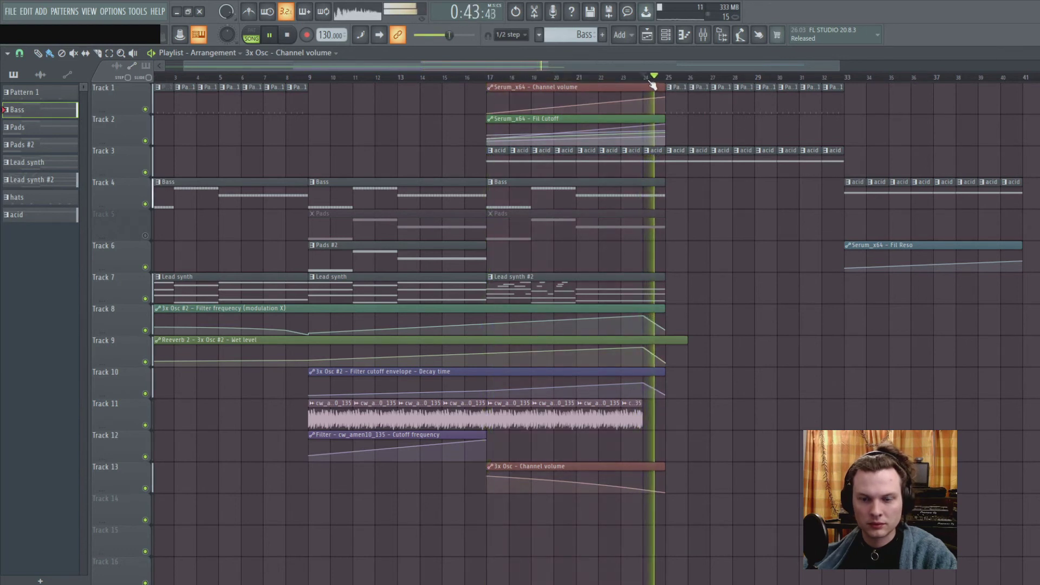
left_click(648, 80)
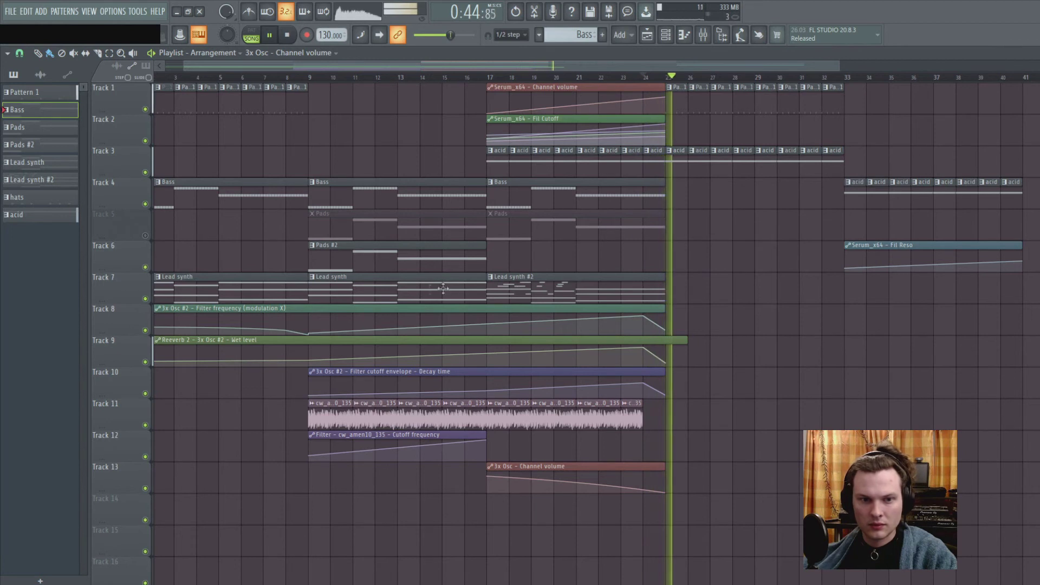
Copy the Lead synth clip to bar 25 on Track 7 and play the transition from bar 23.
left_click_drag(279, 286, 788, 290)
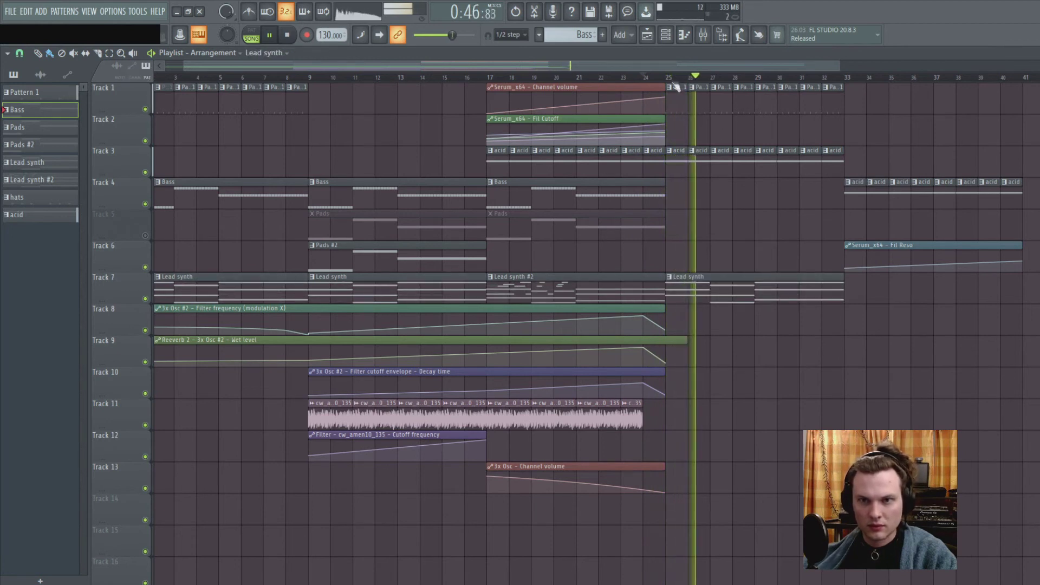
left_click_drag(647, 80, 632, 80)
key("space")
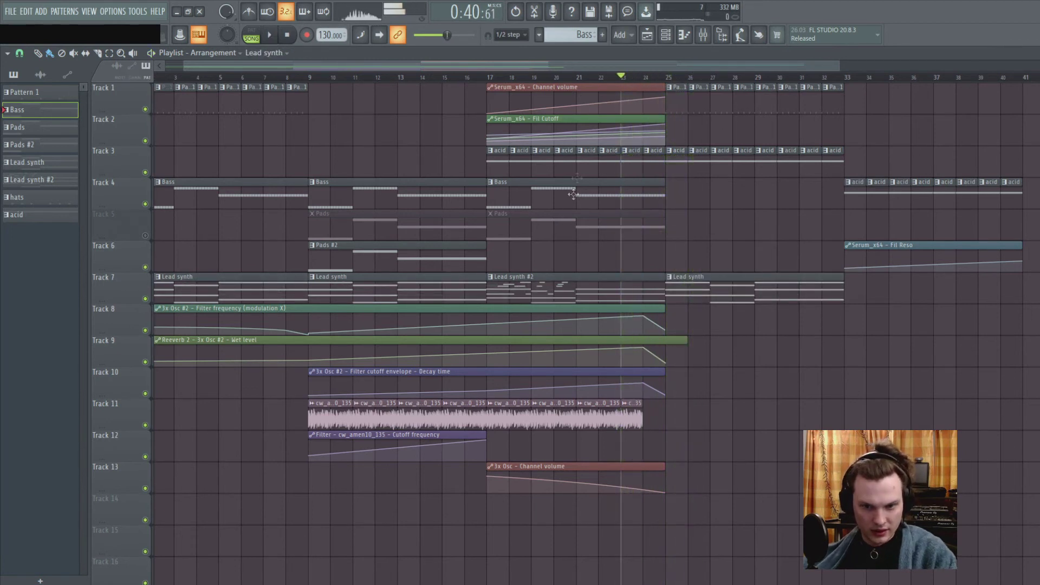
scroll(616, 81, "down", 2)
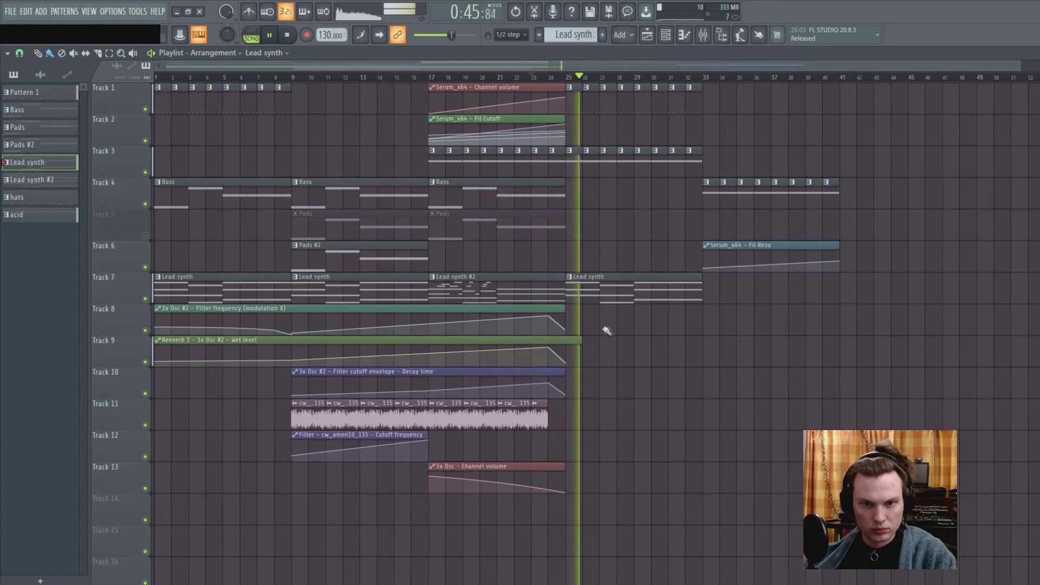
key("space")
left_click(569, 276)
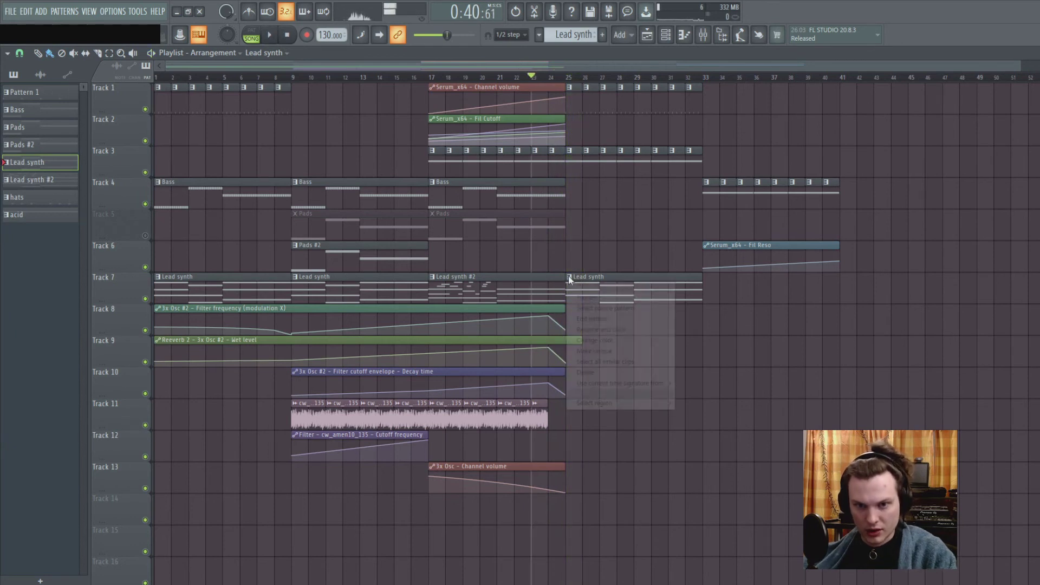
left_click(606, 350)
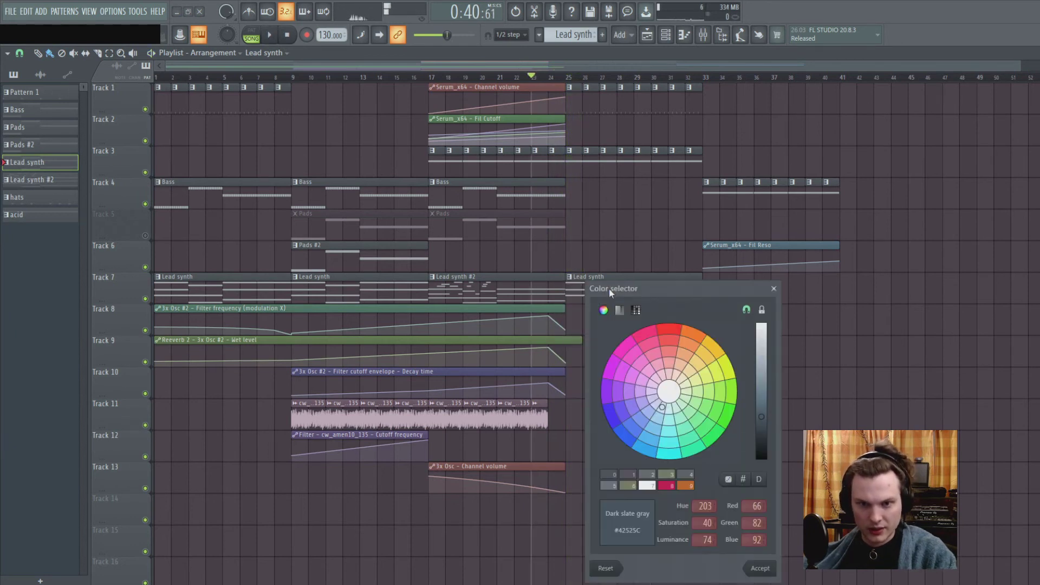
left_click(773, 290)
Make the Lead synth clip at bar 25 a unique pattern and open its notes in the piano roll.
left_click(569, 277)
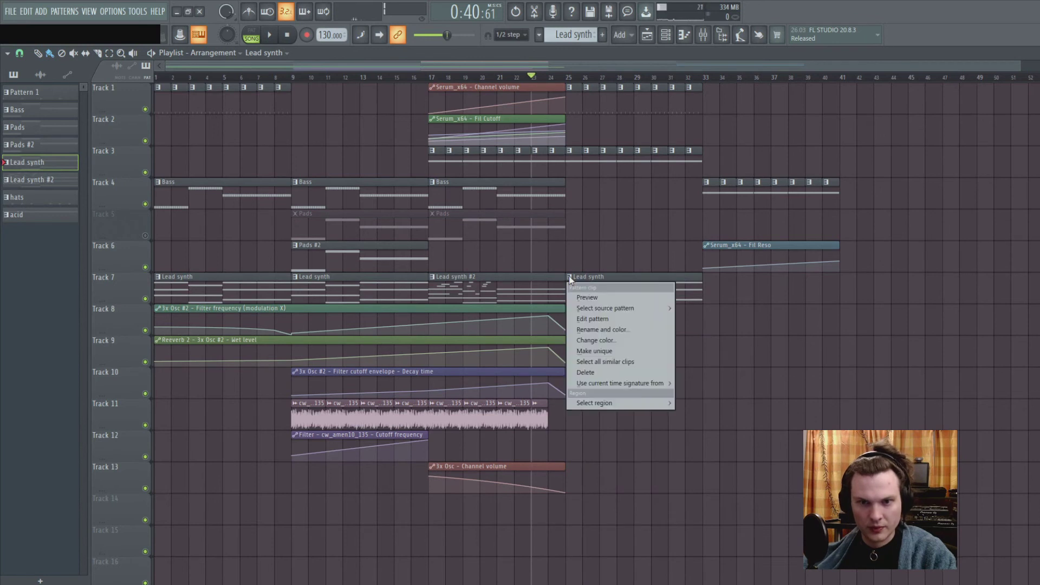
left_click(596, 352)
double_click(607, 293)
scroll(584, 75, "down", 4)
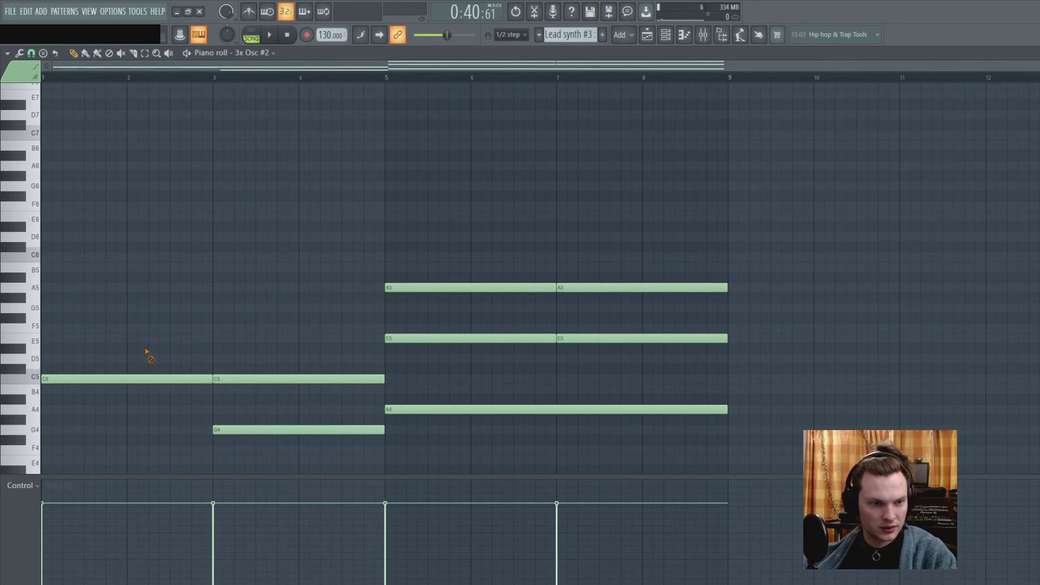
Reduce the new lead pattern to a sustained A4 line across bars 1–8, removing the C5, G4, E5 and A5 notes.
left_click_drag(107, 393, 97, 413)
right_click(259, 429)
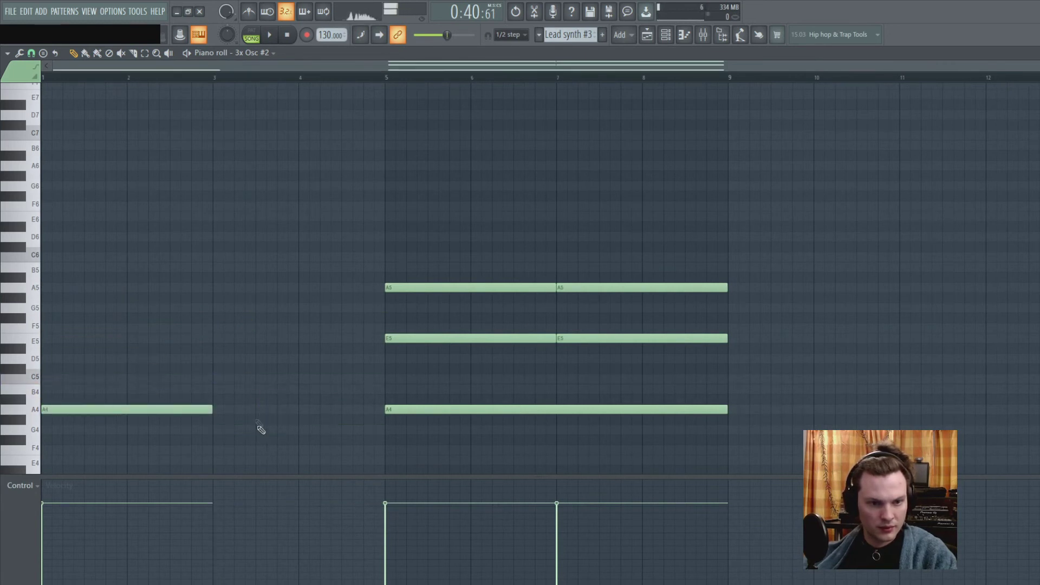
mouse_move(443, 360)
left_mouse_down()
mouse_move(503, 271)
mouse_move(666, 271)
left_mouse_up()
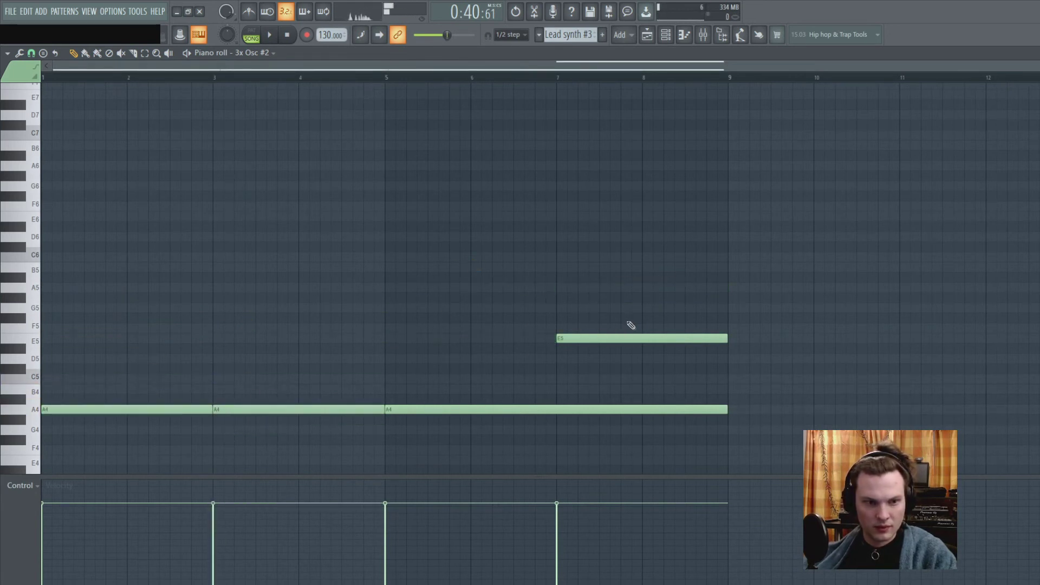
right_click(631, 338)
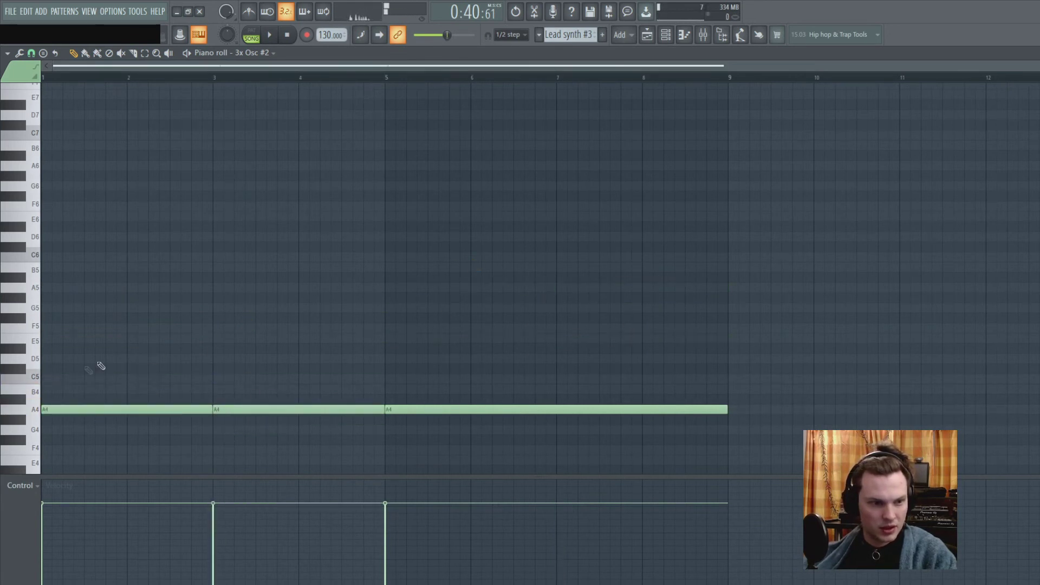
Add two-bar C5 and E5 notes above the first A4 and duplicate them into bars 3–4 during playback.
left_click(57, 370)
left_click_drag(80, 369, 58, 382)
left_click(42, 341)
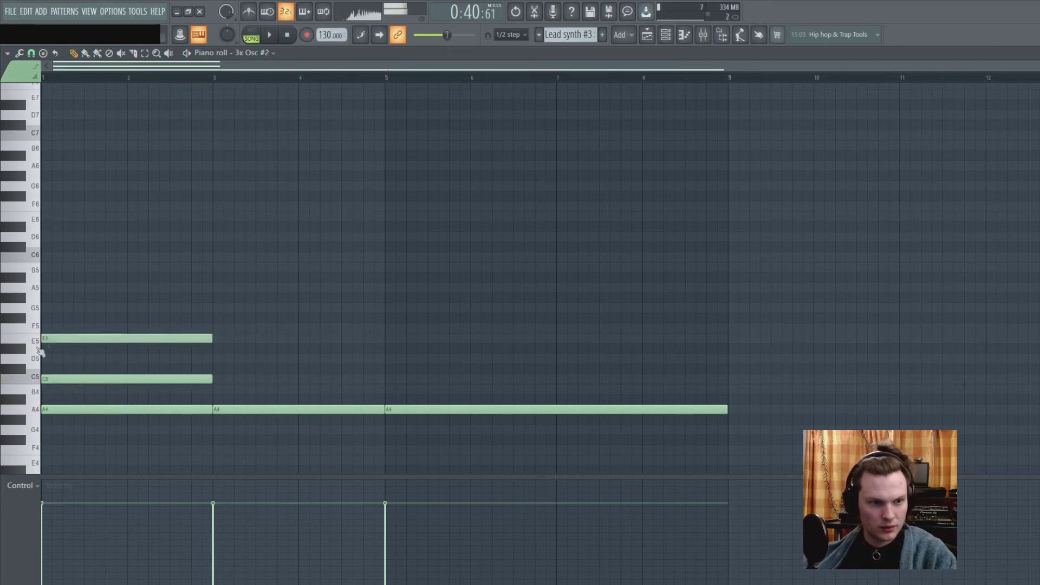
key("space")
left_click_drag(167, 294, 121, 387)
key("ctrl+b")
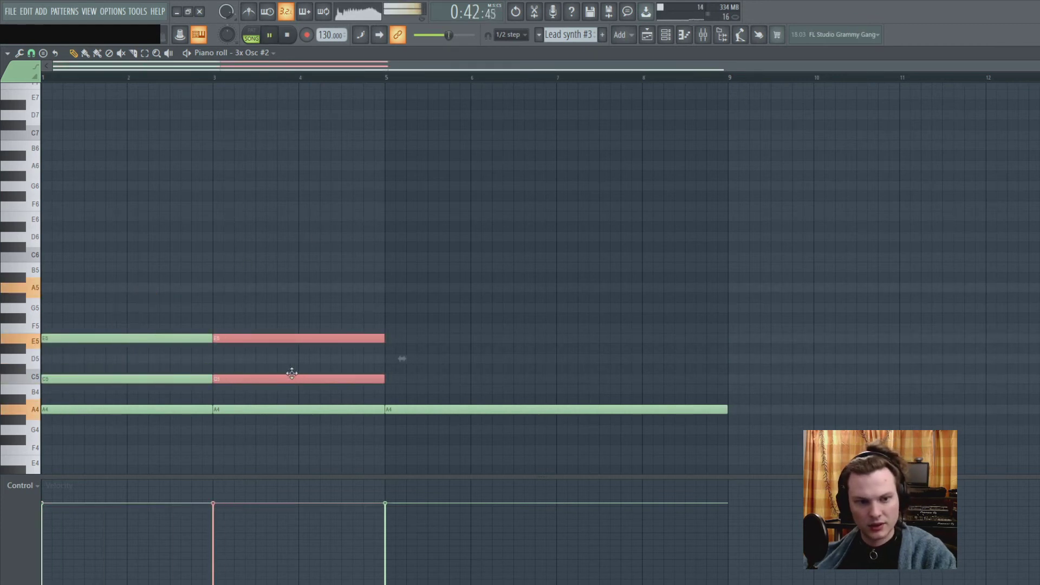
Duplicate the C5 and E5 notes into bars 5–8, return to the playlist and stop playback.
left_click_drag(387, 384, 515, 339)
left_click(605, 176, "ctrl")
left_click(672, 36)
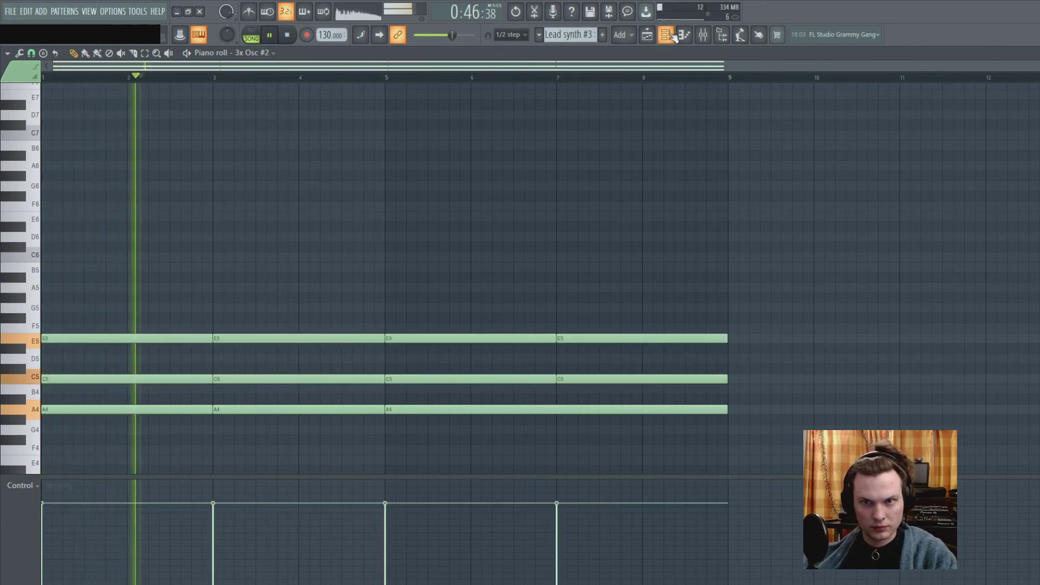
left_click(651, 37)
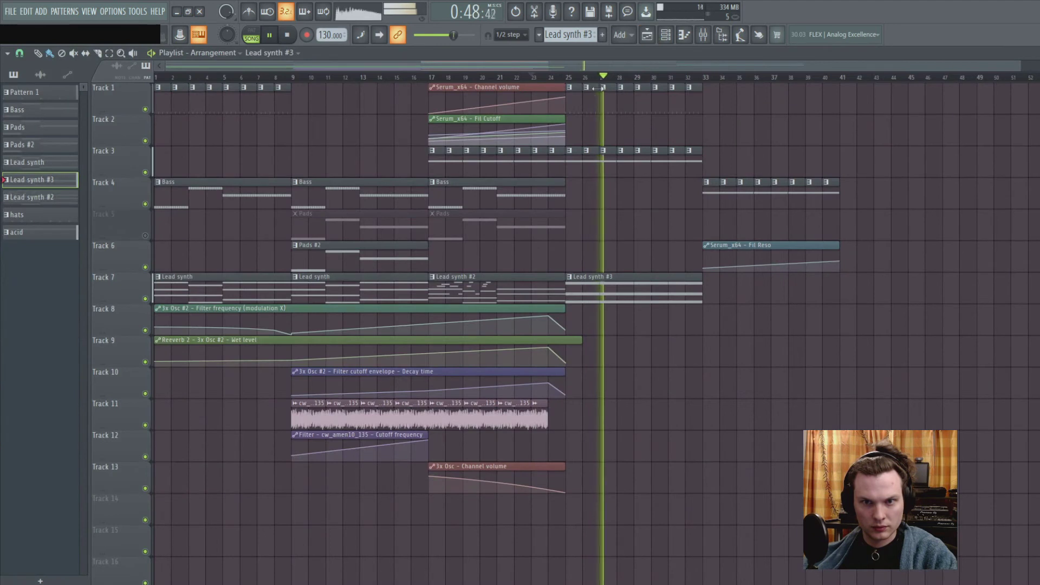
key("space")
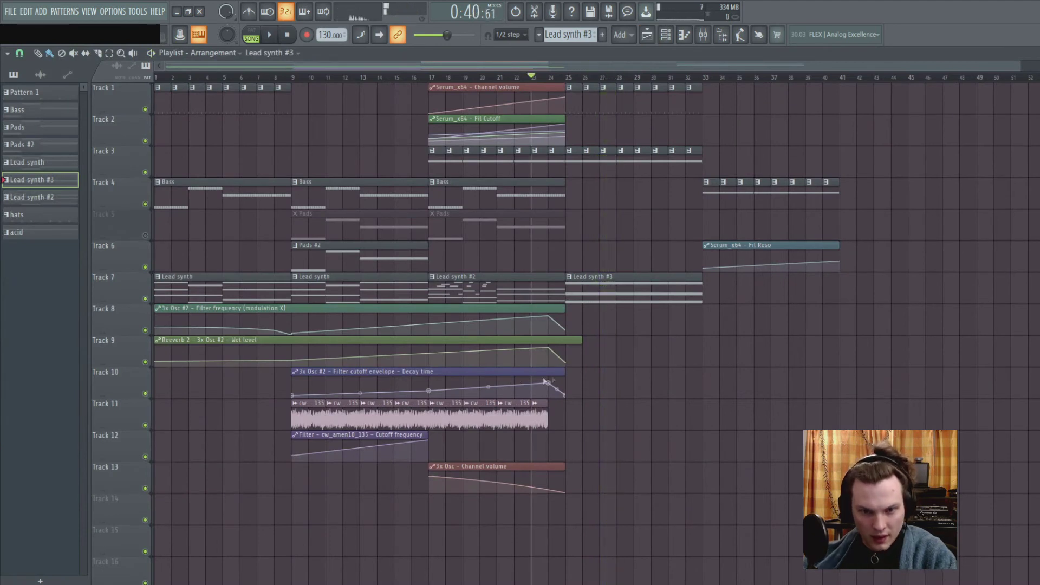
Extend the automation clips on Track 10 to bar 33, Track 9 to bar 27 and Track 8 to bar 35, playing the result.
left_click_drag(564, 371, 710, 386)
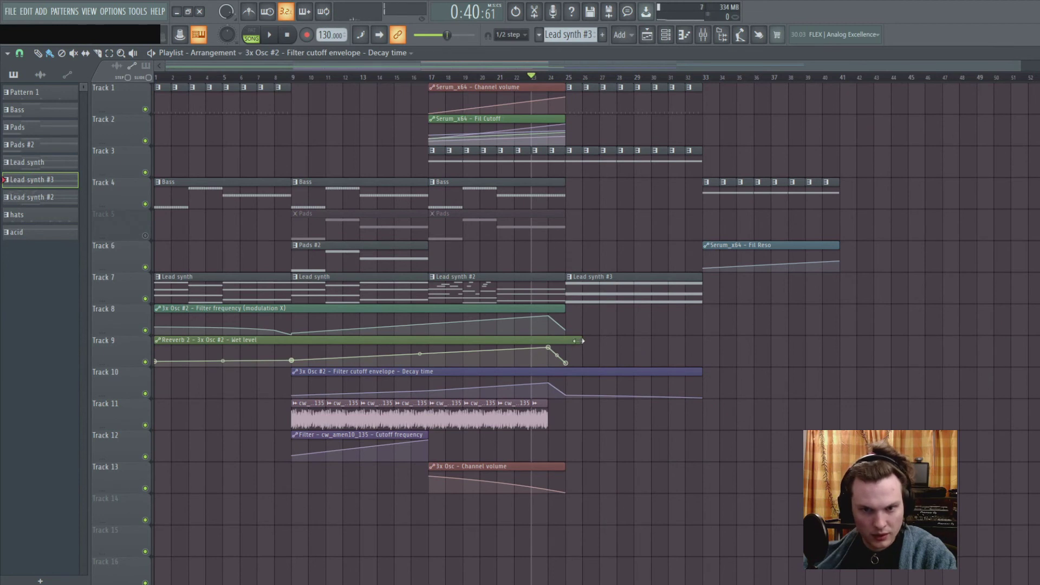
left_click_drag(582, 341, 736, 325)
key("space")
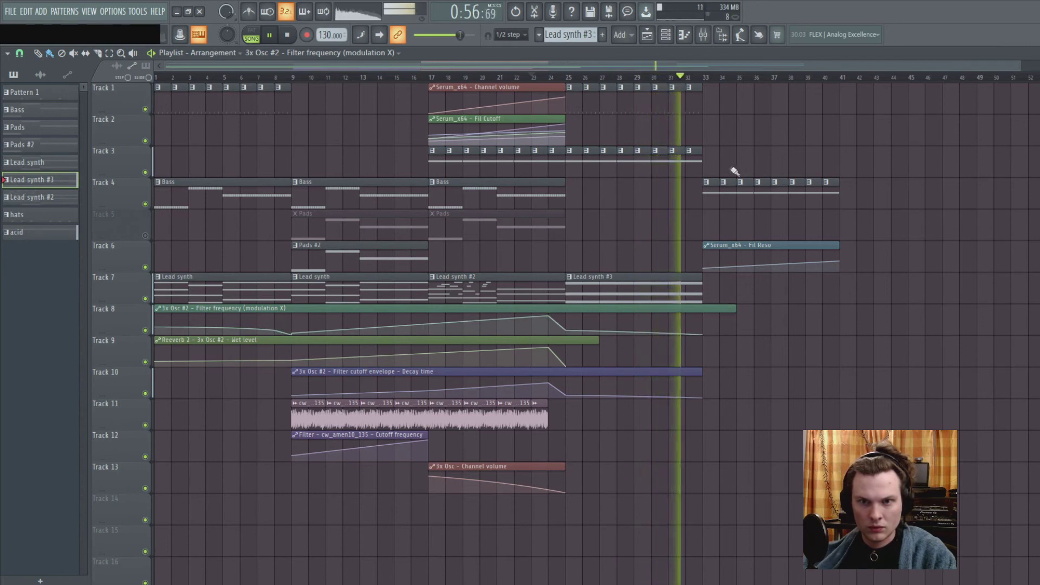
Duplicate the Track 1 pattern clips into bars 33–40 and move the acid clips at bar 33 from Track 4 to Track 3.
left_click_drag(739, 87, 670, 108)
key("ctrl+b")
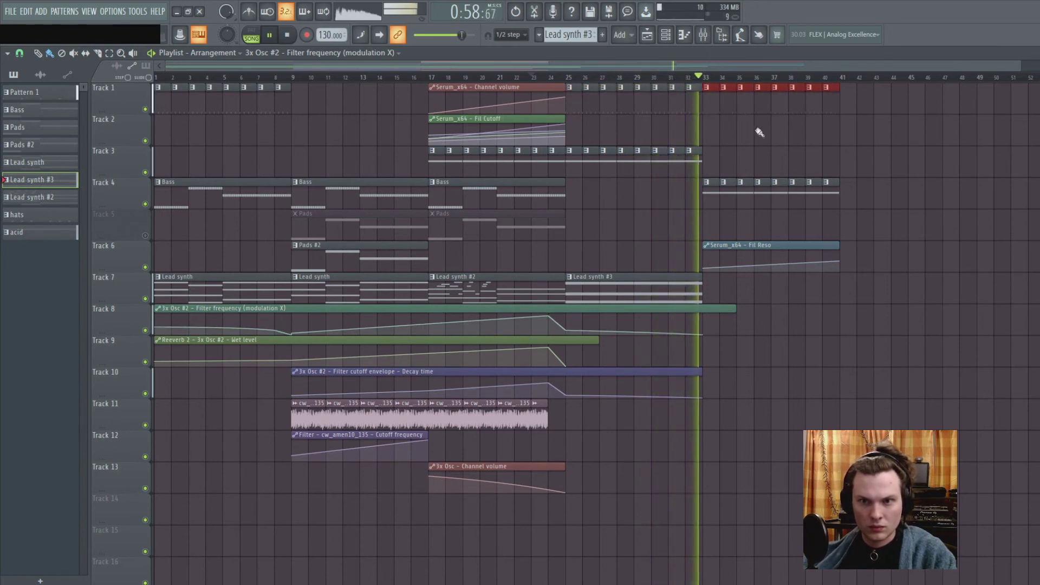
left_click(708, 194)
left_click_drag(709, 195, 710, 154)
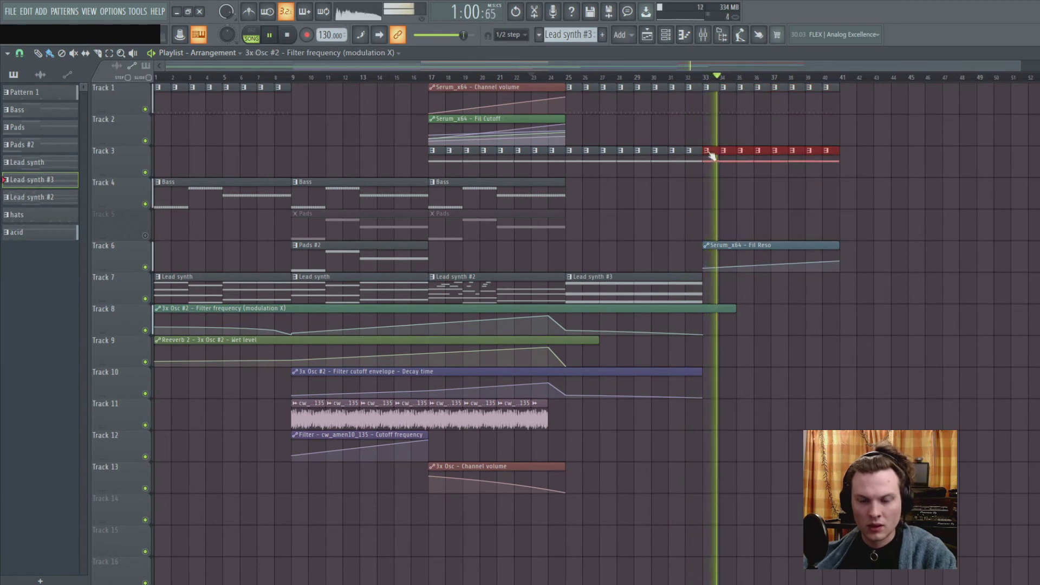
Set the playlist's loop selection to bars 33–40 and play the section briefly.
key("space")
left_click(686, 78)
left_click(707, 80)
left_click_drag(707, 79, 839, 88)
key("space")
key("space")
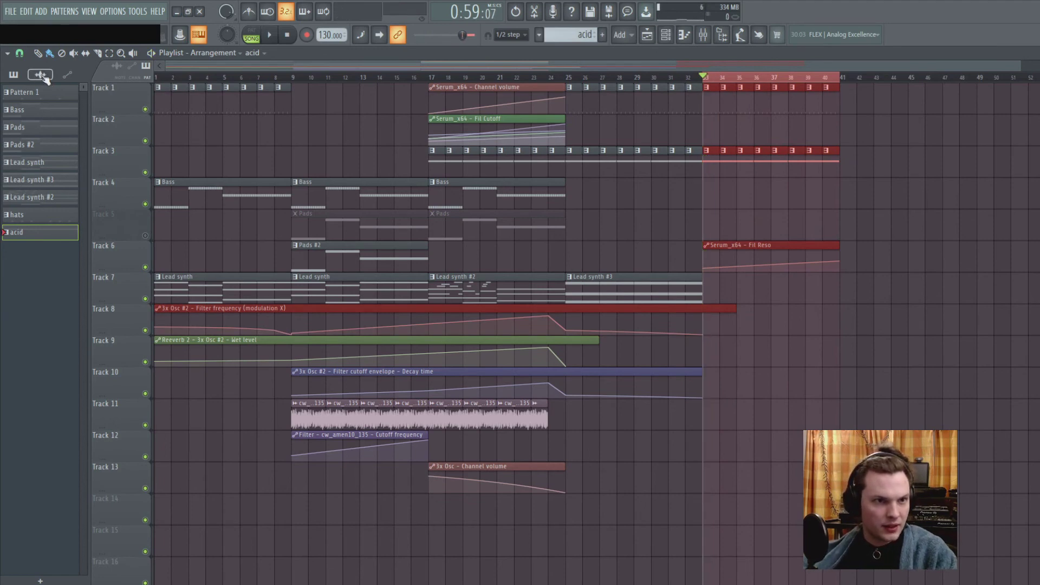
Audition Attack Hat and Collider Boom OHat samples in the Hi Hats folder of the Drums (ModeAudio) pack.
left_click(722, 36)
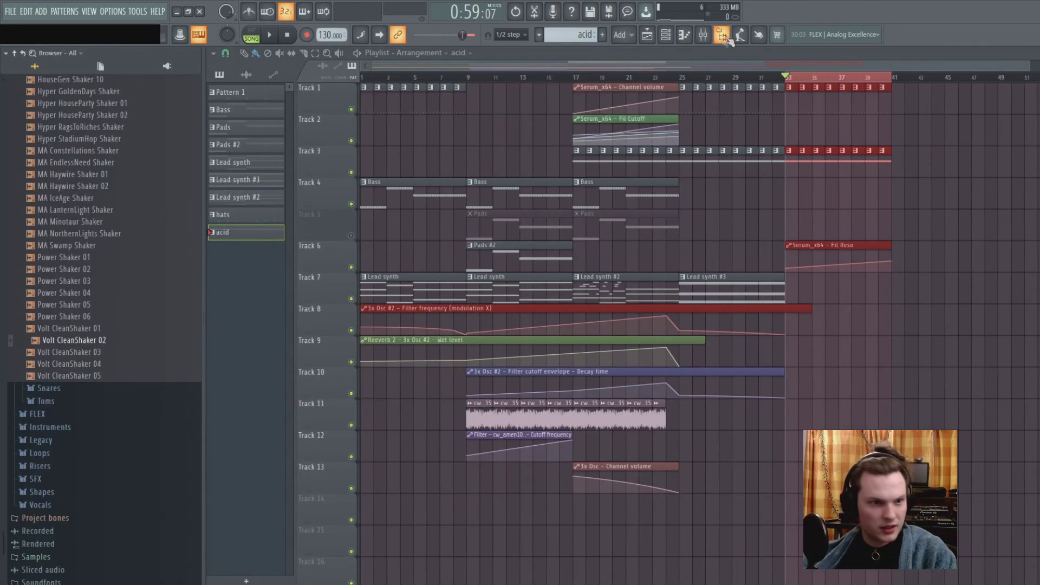
scroll(82, 216, "up", 5)
left_click(57, 302)
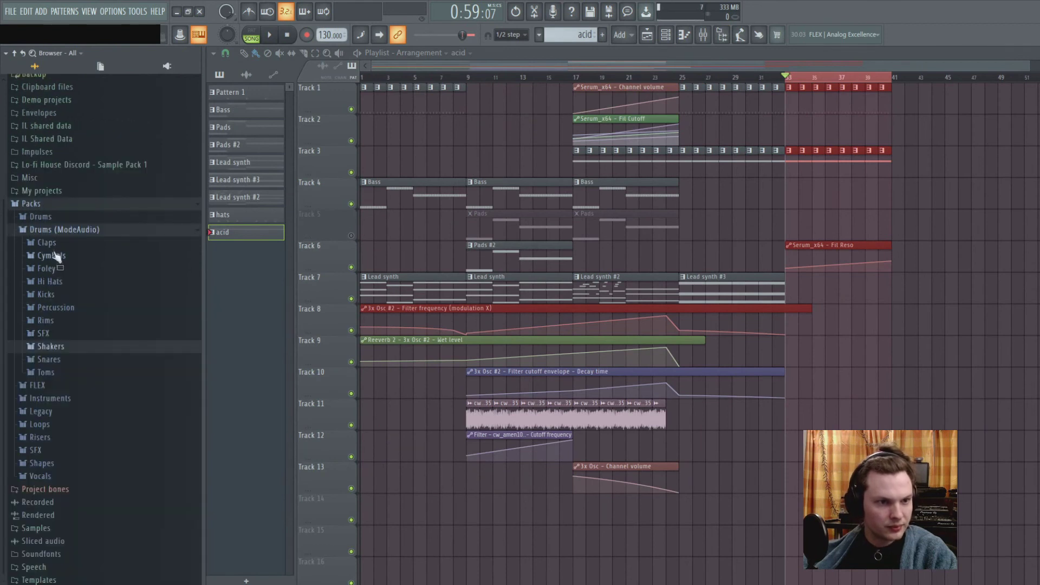
left_click(60, 282)
left_click(63, 328)
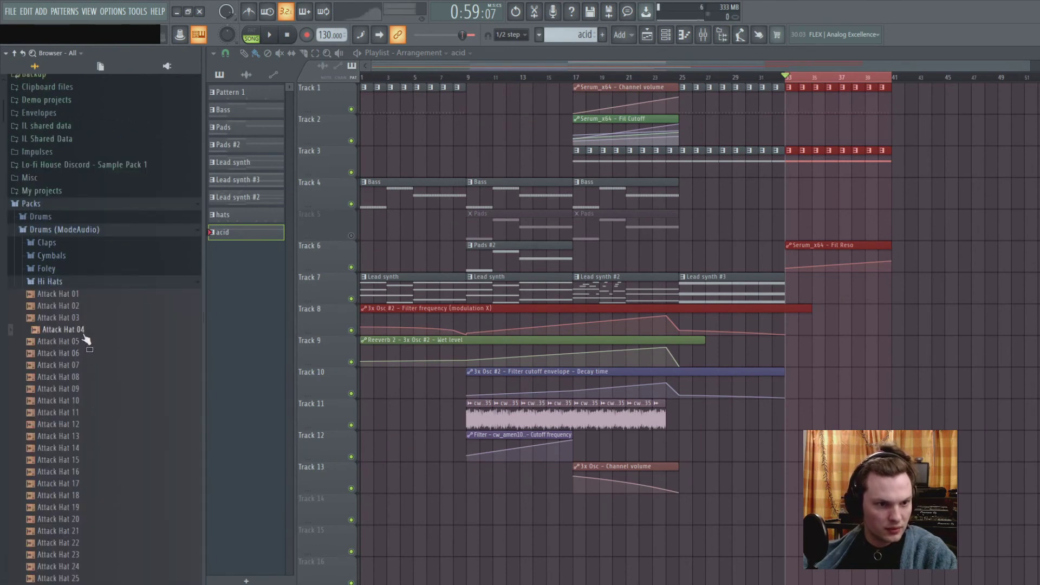
scroll(85, 368, "down", 10)
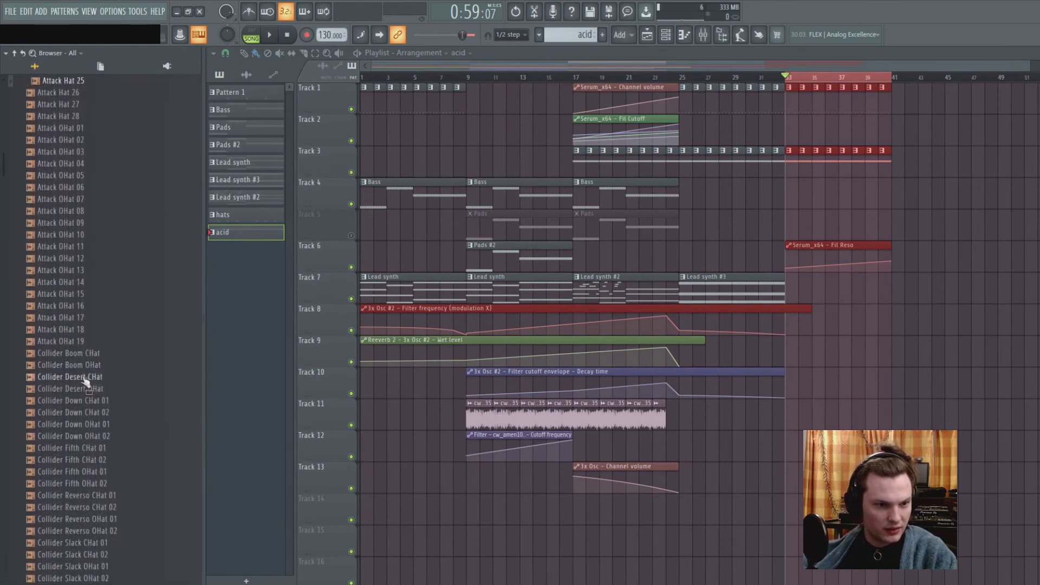
left_click(84, 366)
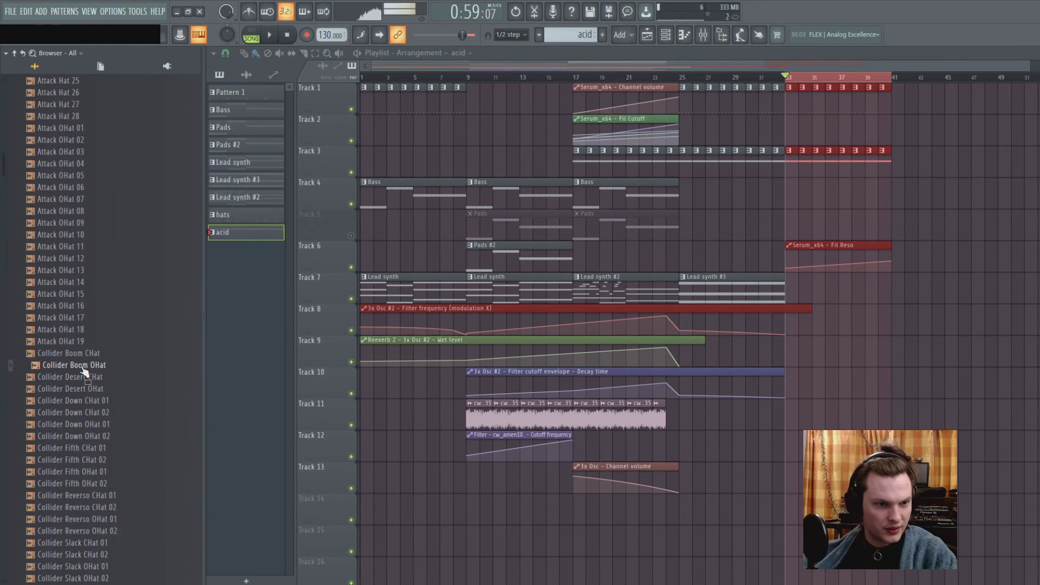
Add a new pattern named Hats and open the channel rack.
left_click(620, 37)
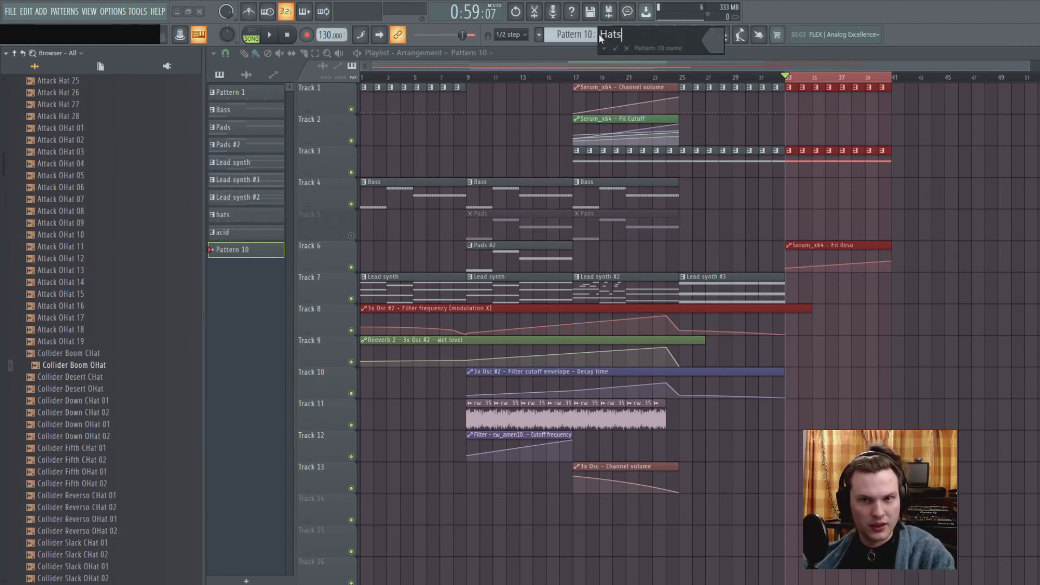
key("Return")
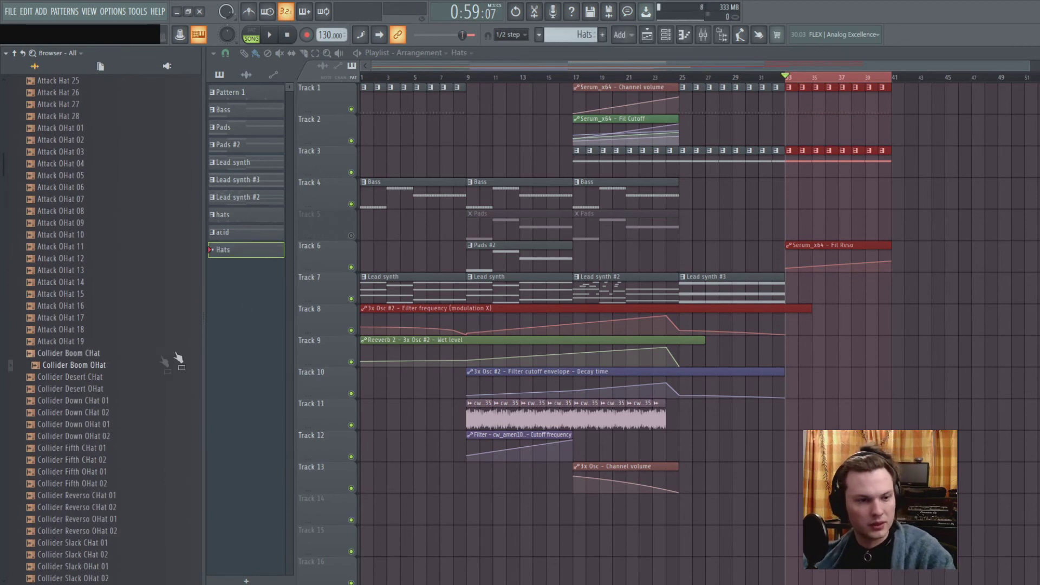
left_click(684, 37)
Replace the Hat channel's sample with Collider Boom OHat and fill every fourth step of its sequence.
left_click_drag(89, 371, 419, 197)
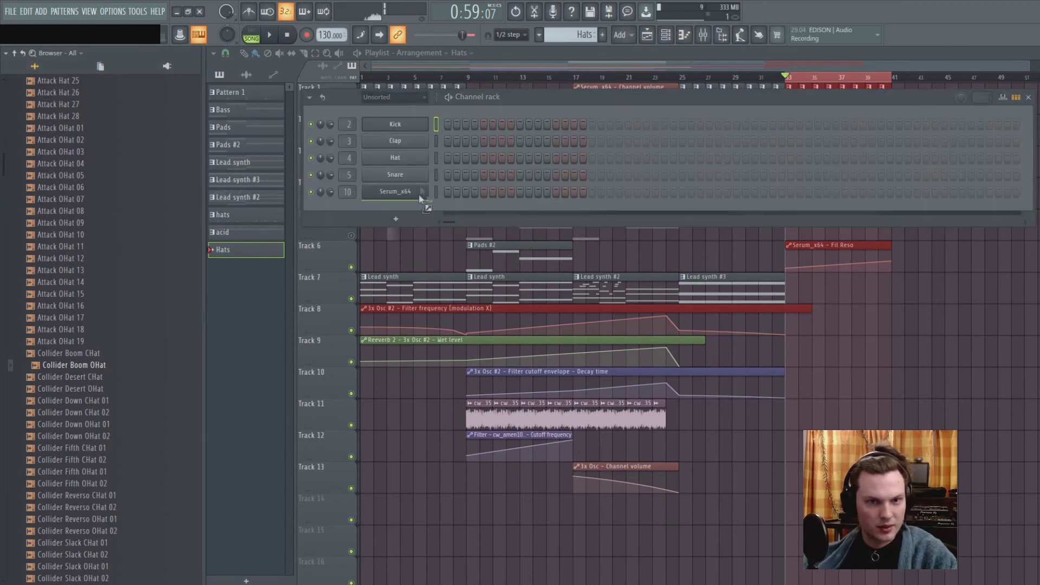
left_click_drag(408, 159, 408, 159)
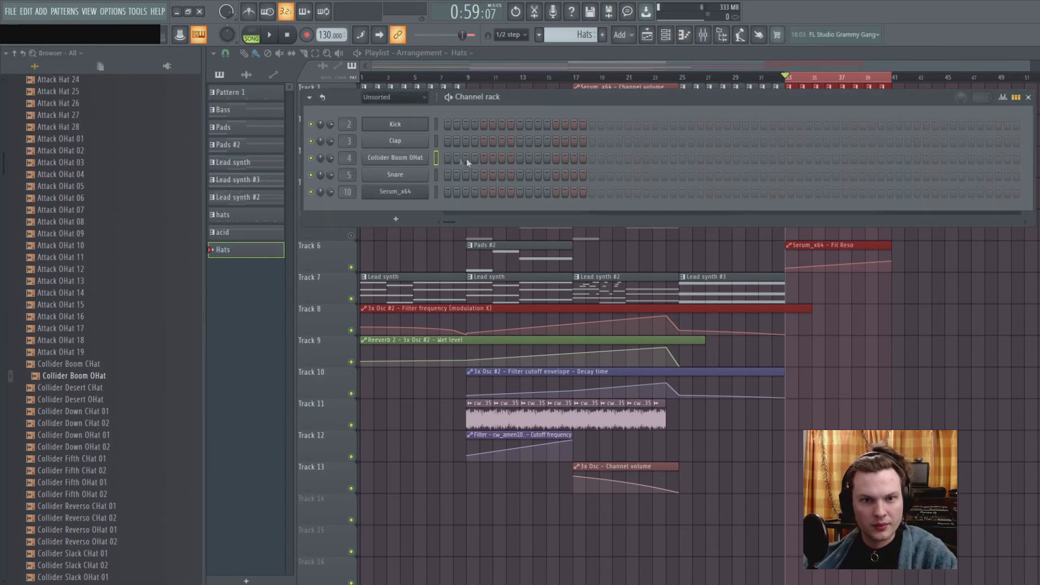
right_click(426, 157)
left_click(585, 212)
key("F6")
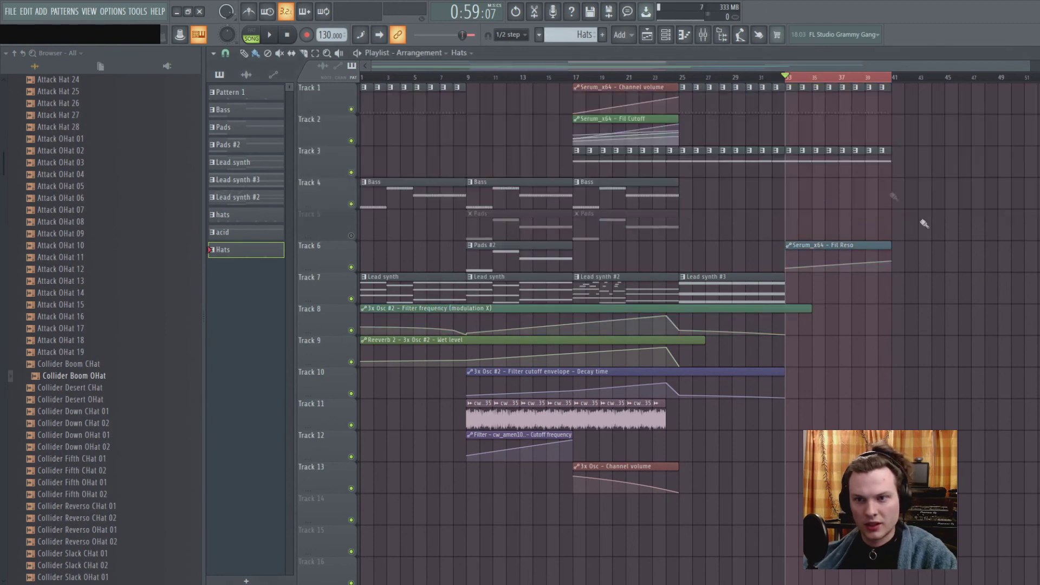
Paint Hats pattern clips on Track 2 across bars 33–40 and play the looped section.
left_click_drag(793, 144, 891, 138)
key("space")
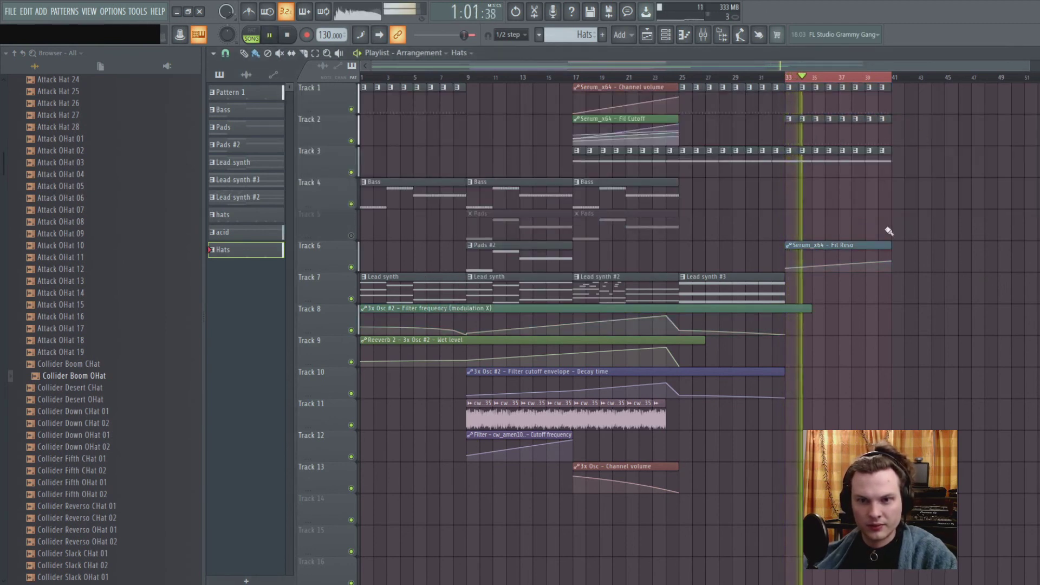
left_click_drag(889, 230, 876, 109)
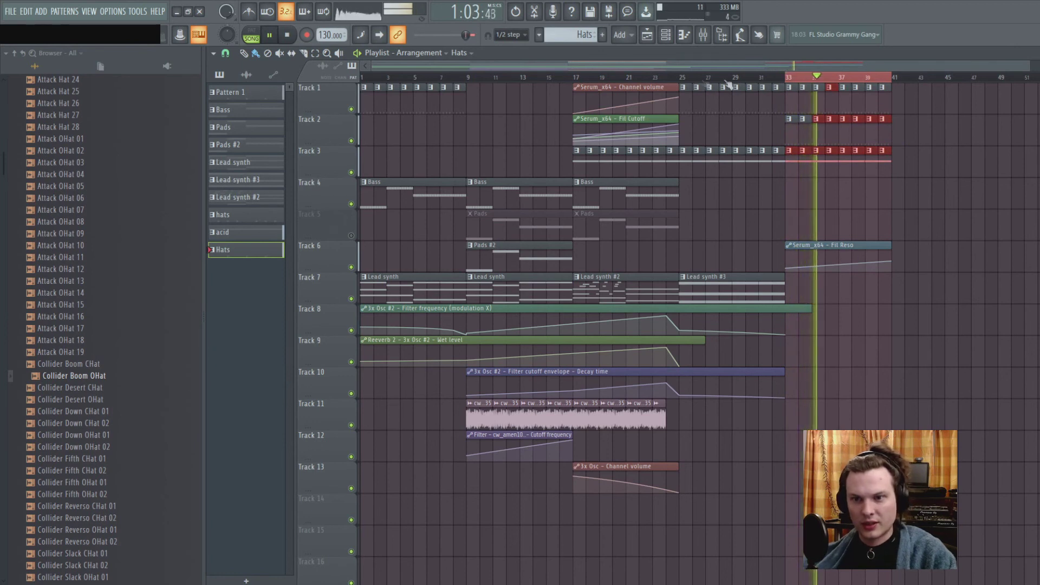
left_click_drag(789, 78, 894, 80)
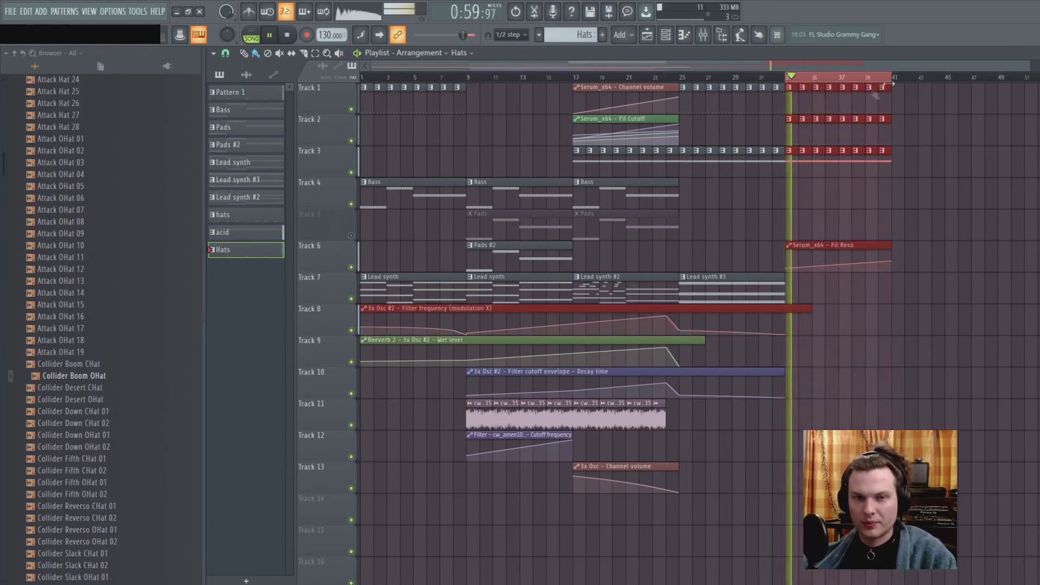
key("space")
Open the Serum_x64 instrument from the channel rack and display its effects page with the distortion module.
left_click(646, 35)
left_click(406, 99)
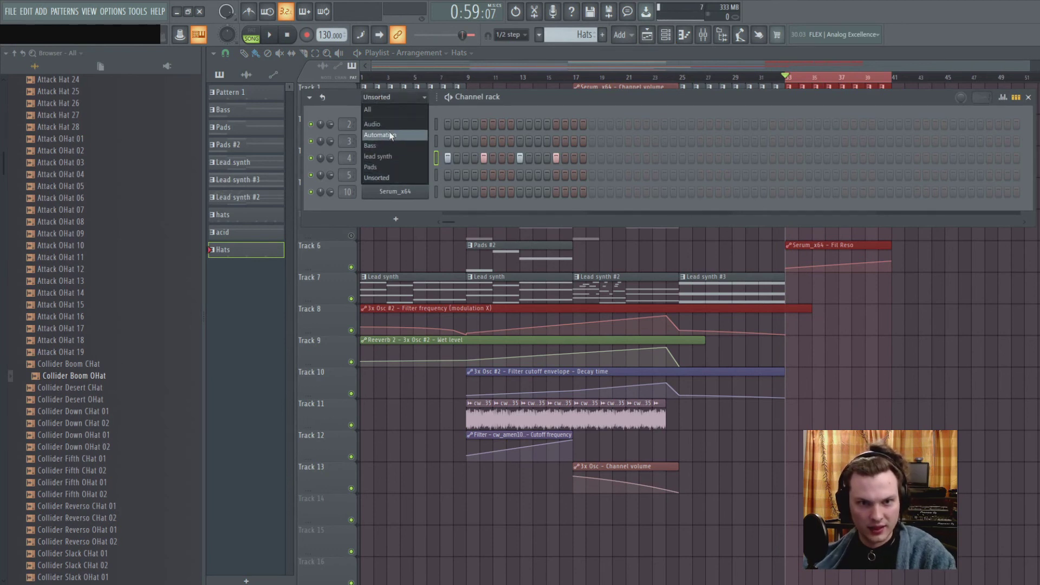
left_click(395, 178)
left_click(398, 196)
left_click(401, 200)
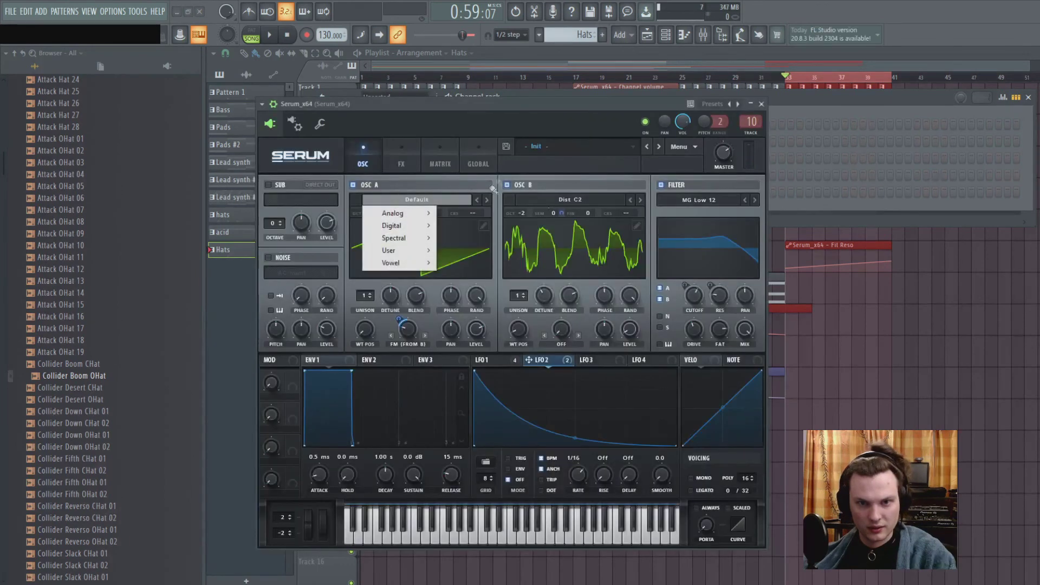
left_click(398, 148)
left_click(404, 155)
Tweak Serum's distortion drive and create an automation clip for it over bars 33–40.
right_click(630, 192)
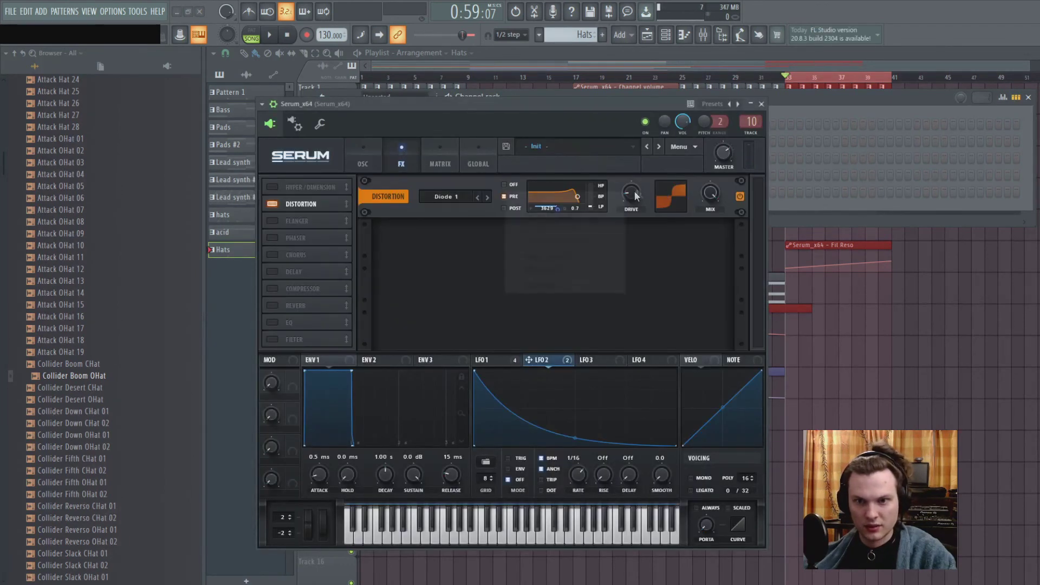
left_click(634, 192)
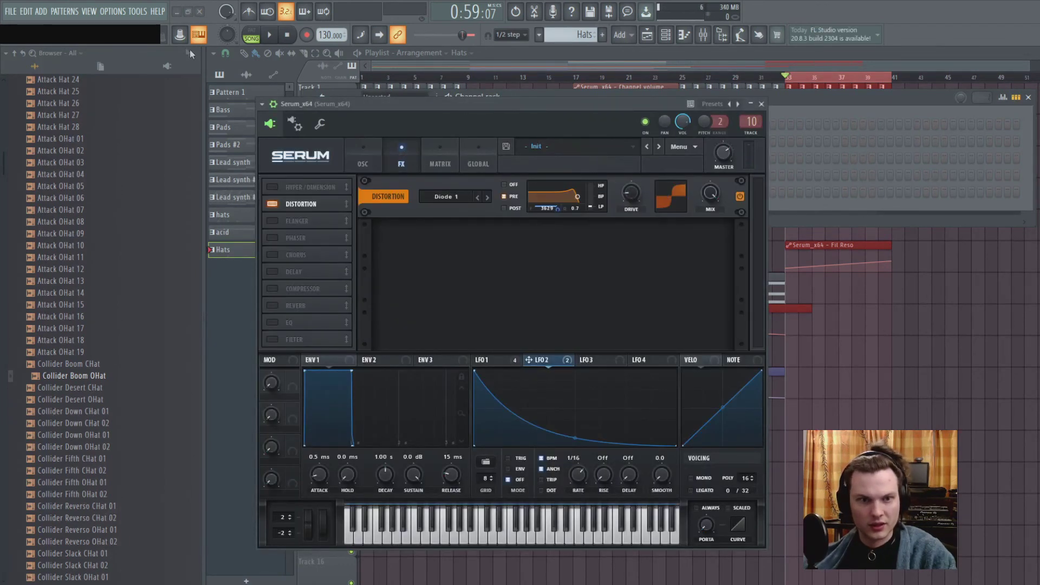
left_click(138, 10)
mouse_move(171, 152)
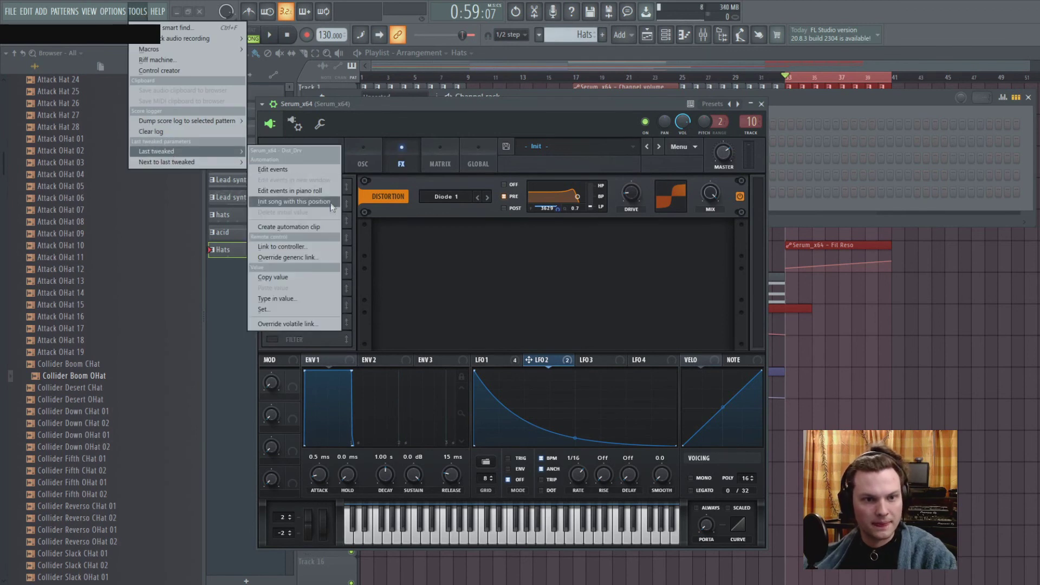
left_click(282, 201)
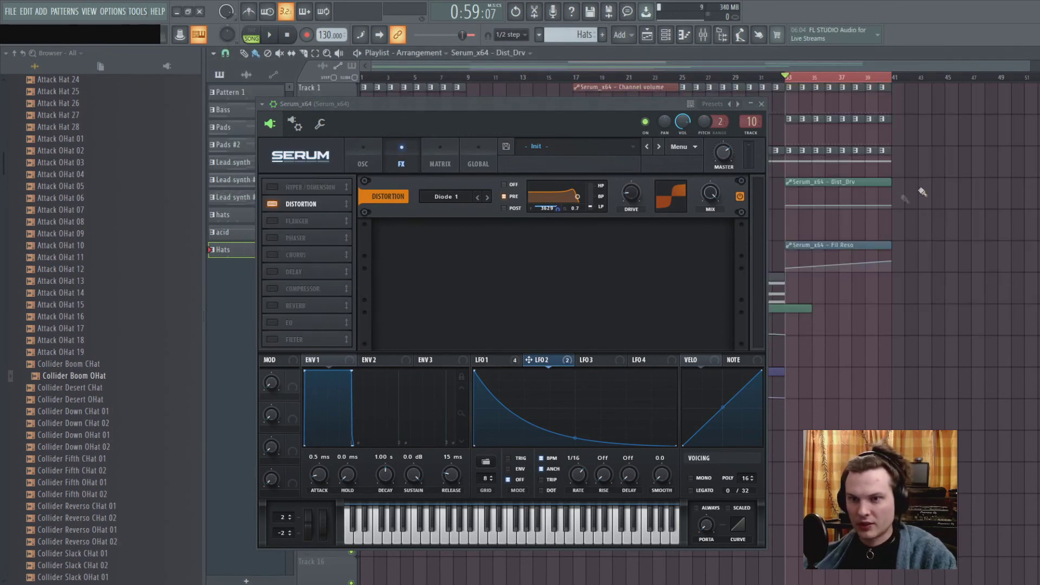
Raise the end point of the Dist_Drv automation into a rising curve, close Serum and play the section.
left_click_drag(892, 205, 895, 193)
left_click(761, 104)
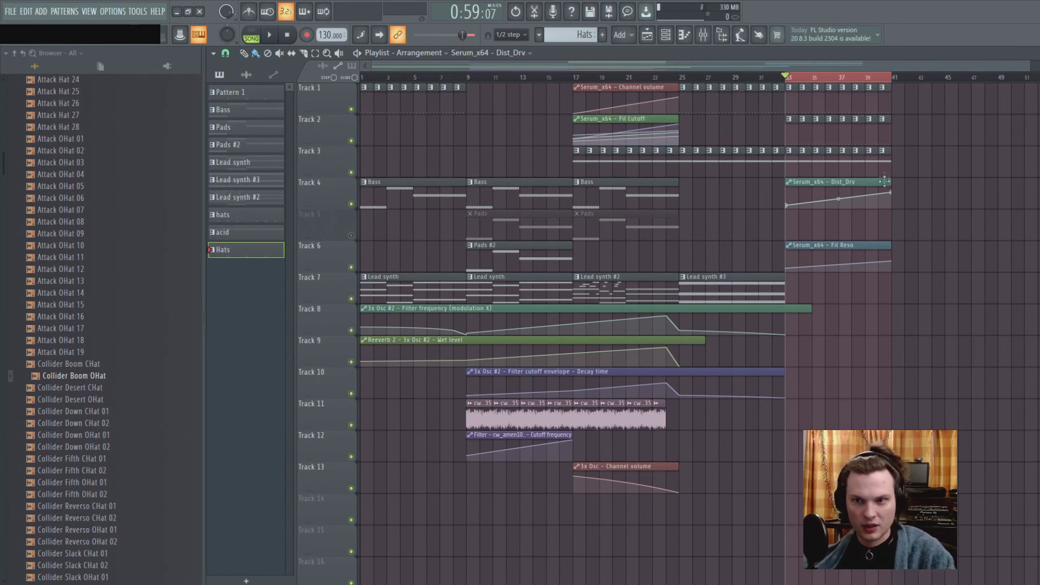
key("space")
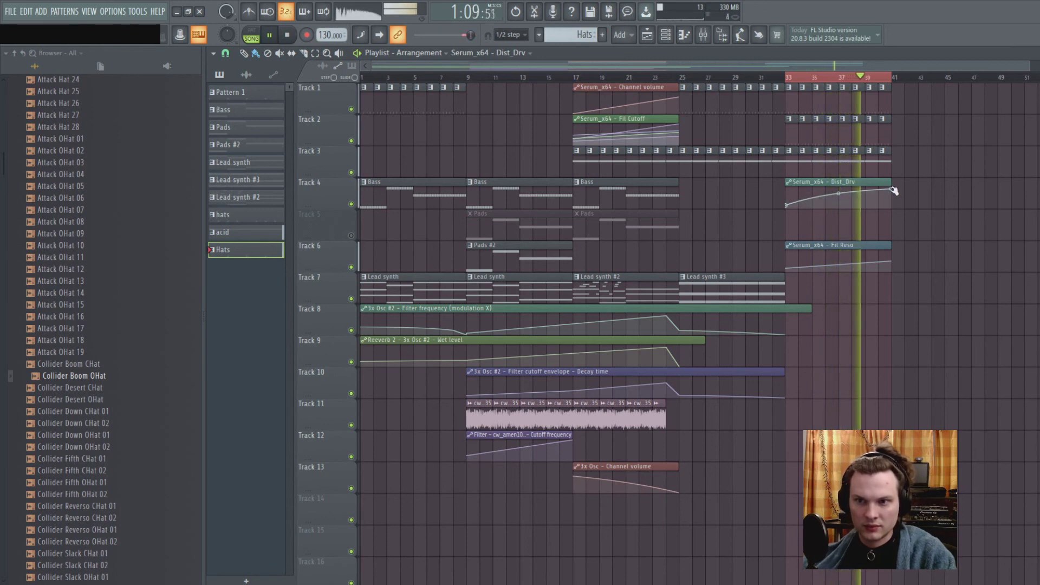
Stop playback and duplicate the Track 1–3 clips from bars 33–40 into bars 41–48.
left_click_drag(792, 67, 877, 67)
scroll(877, 68, "right", 3)
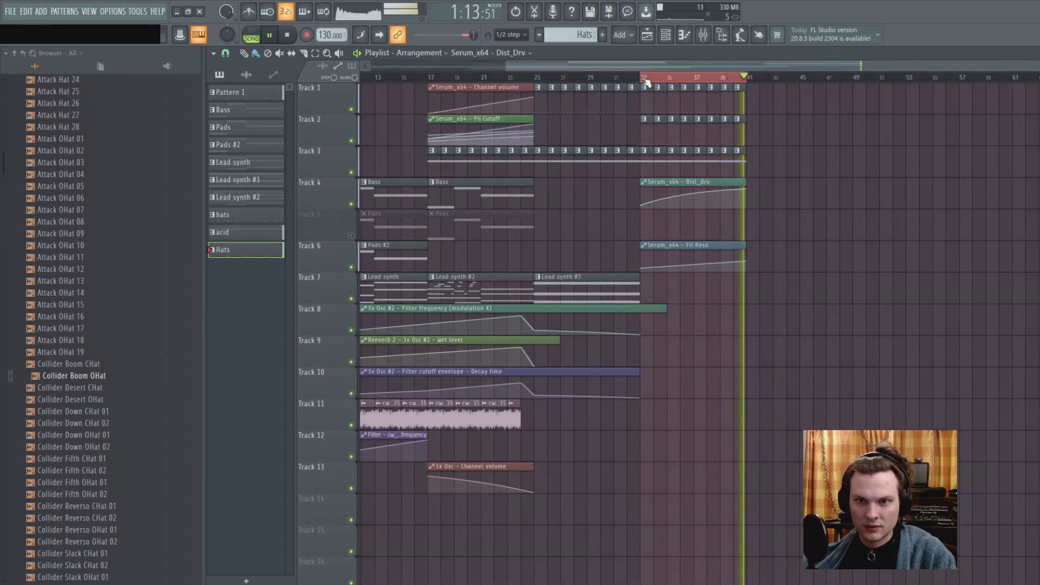
key("space")
left_click_drag(785, 157, 652, 107)
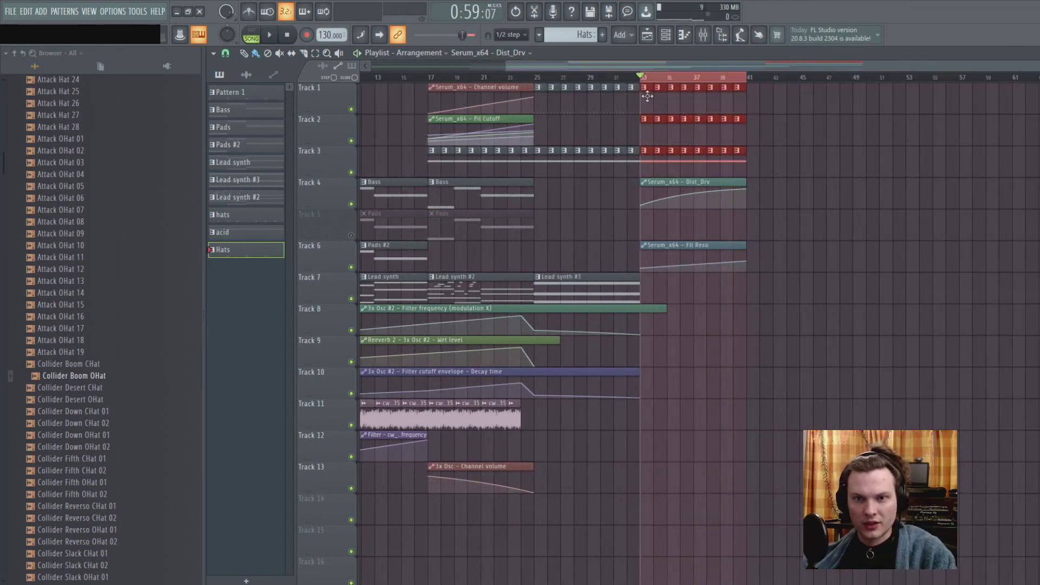
key("ctrl+b")
left_click(929, 171)
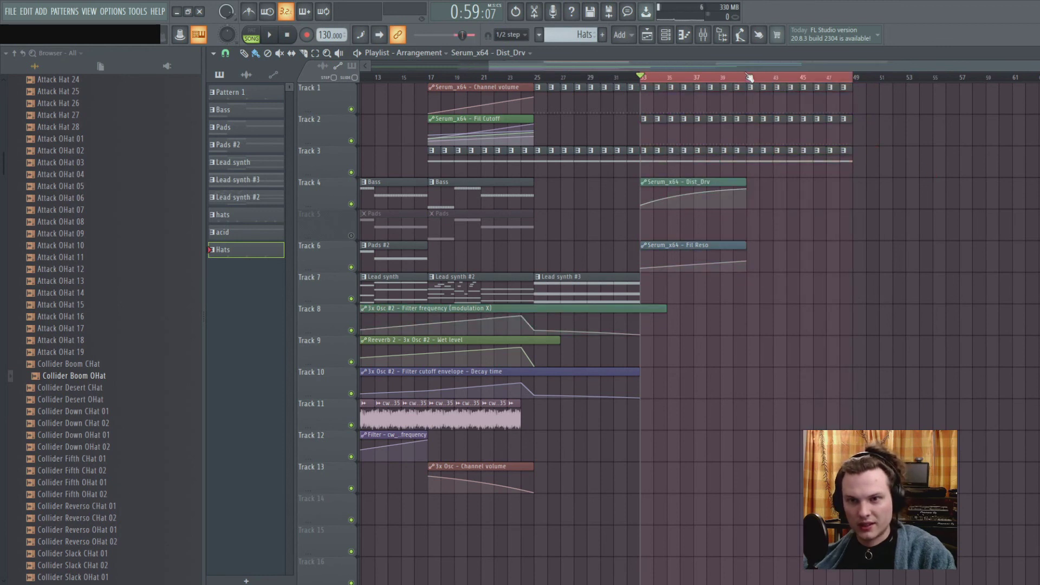
Display the mixer and collapse the Hi Hats sample folder in the browser.
left_click_drag(538, 160, 718, 83)
left_click(734, 77)
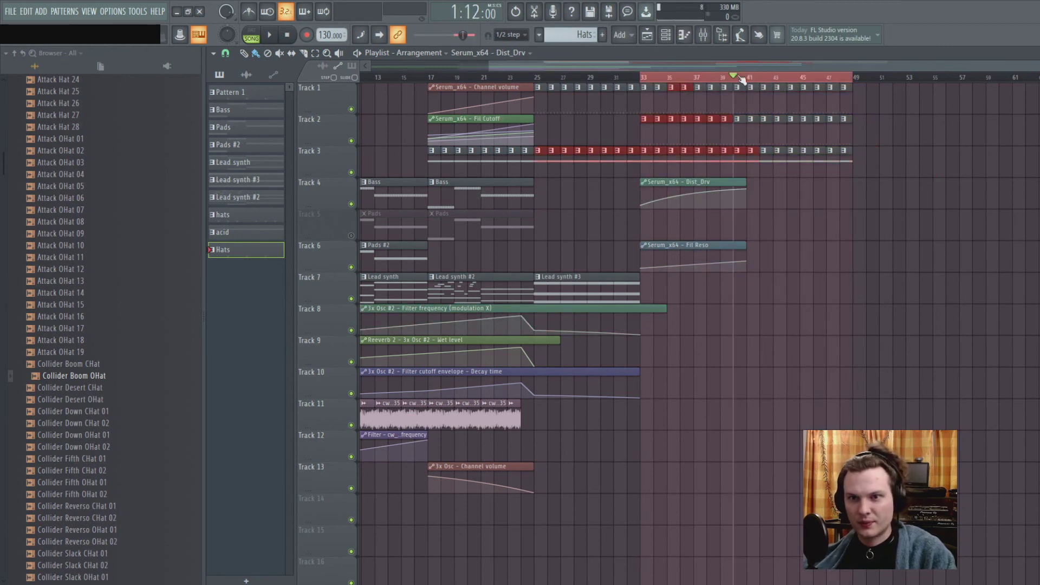
left_click(703, 36)
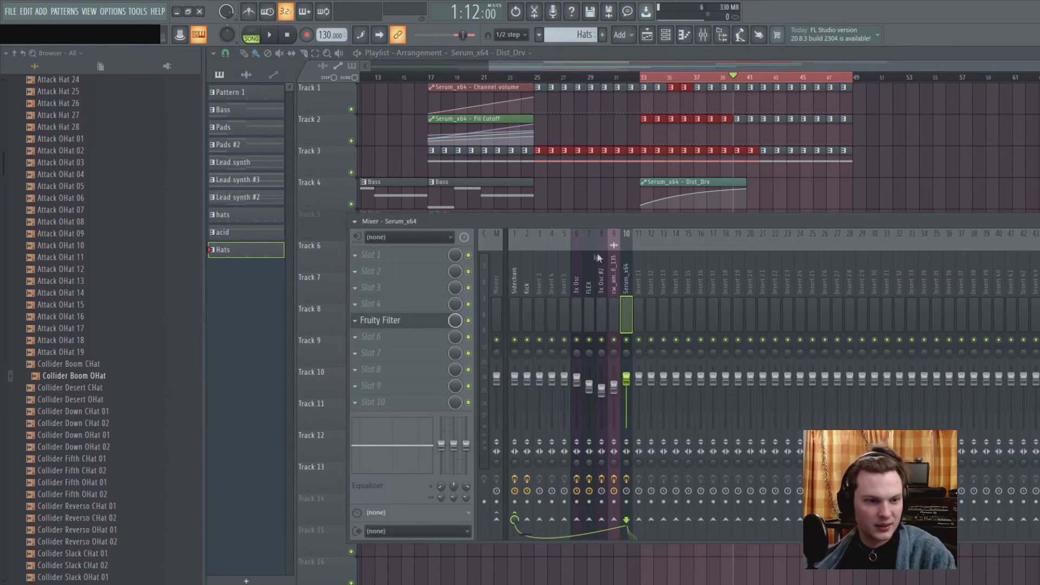
scroll(92, 179, "up", 12)
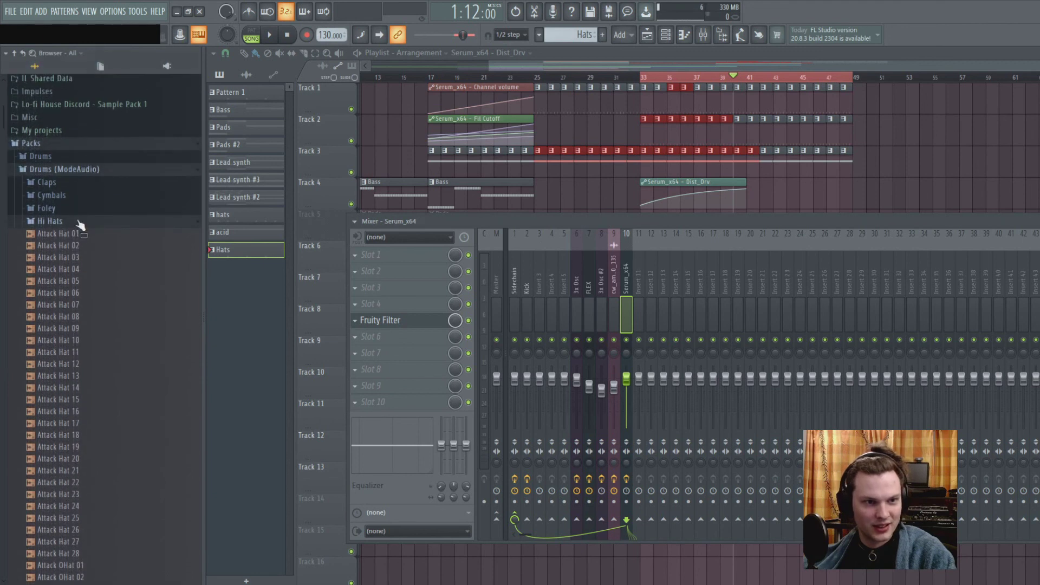
left_click(80, 222)
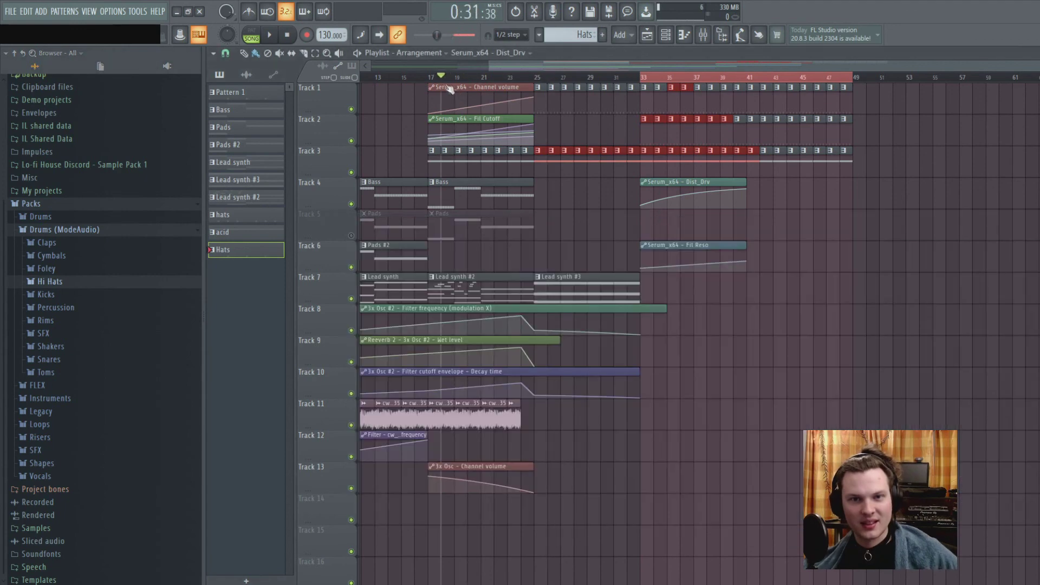
Return to the playlist, place the playhead at bar 17 and briefly preview the arrangement.
scroll(434, 78, "down", 1)
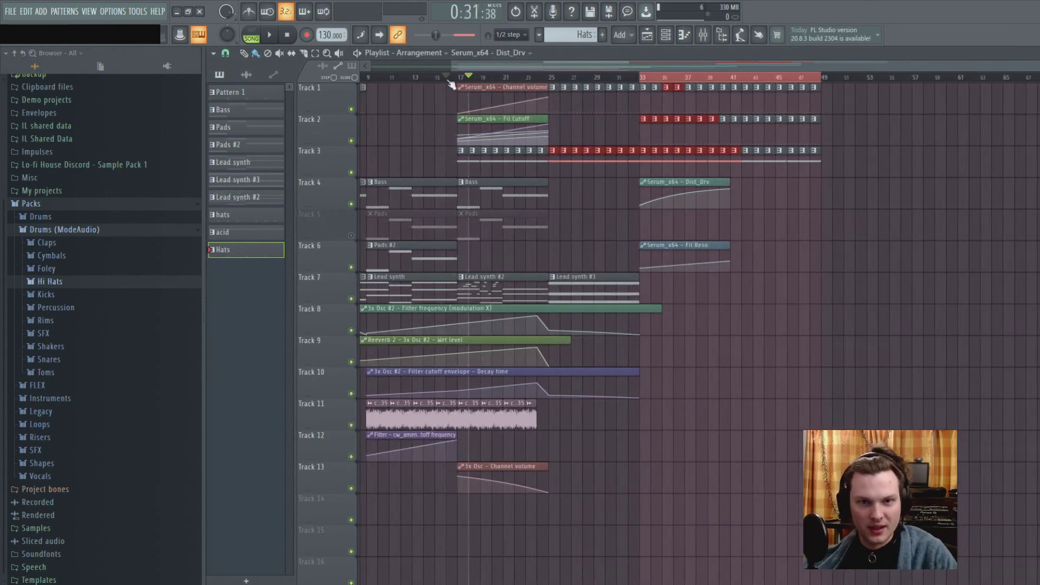
left_click(401, 78)
left_click(460, 77)
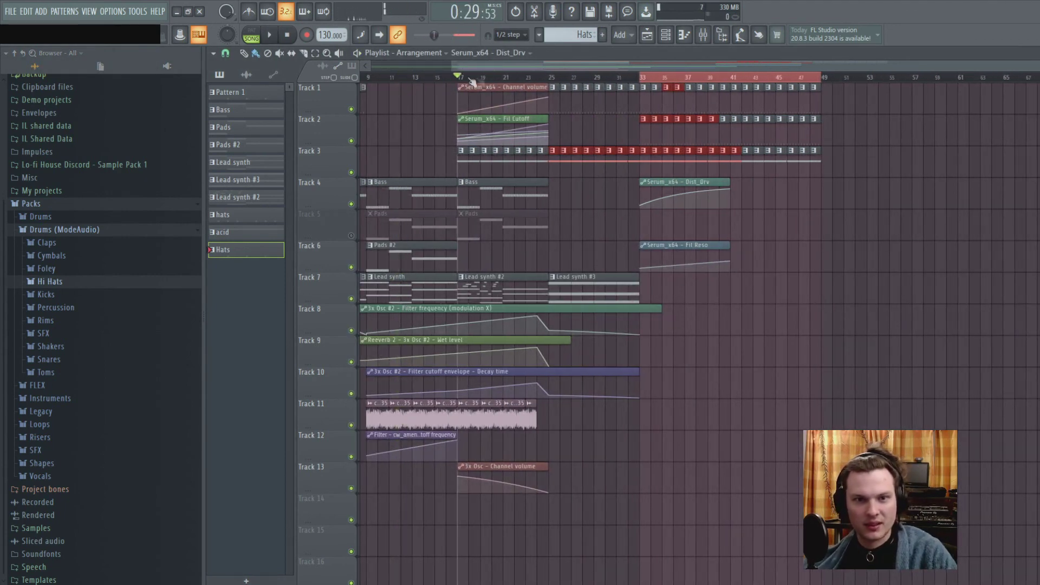
key("space")
Preview the opening of the arrangement from bar 1 and stop playback.
key("space")
left_click_drag(540, 66, 443, 80)
key("space")
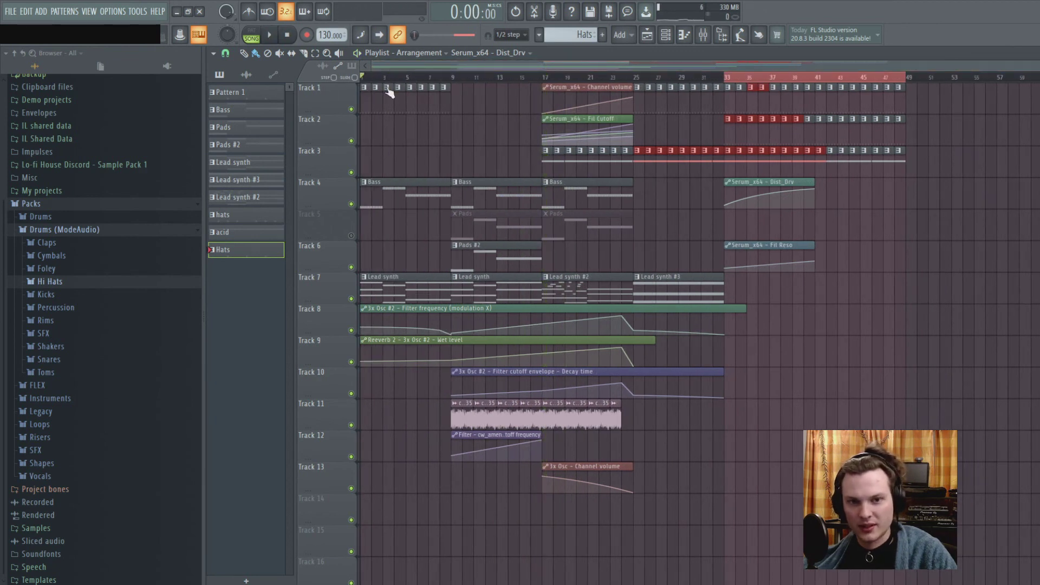
key("space")
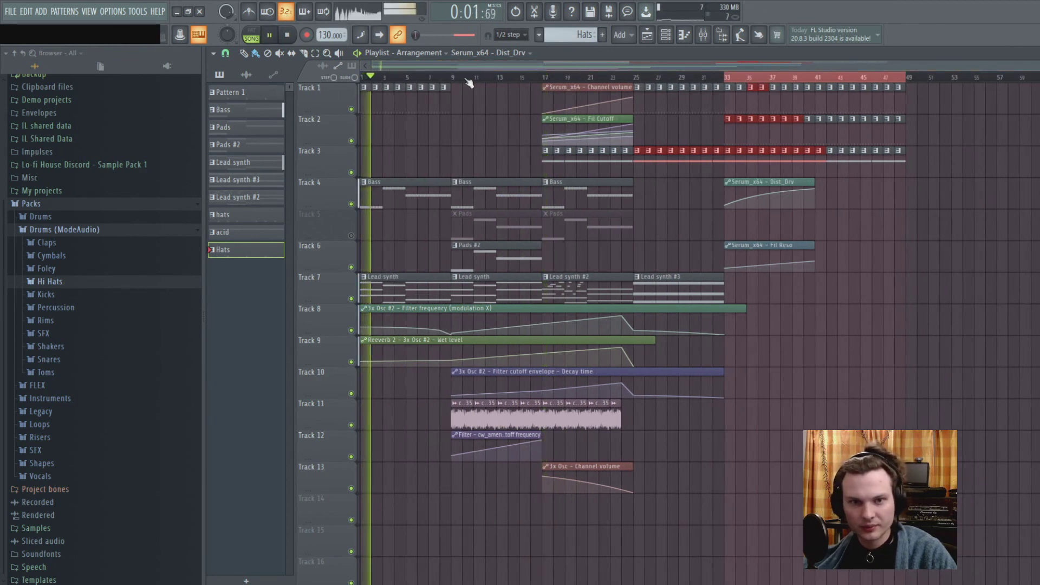
key("space")
Audition the arrangement from bars 12, 17 and 33 in turn, and stop playback.
left_click(486, 78)
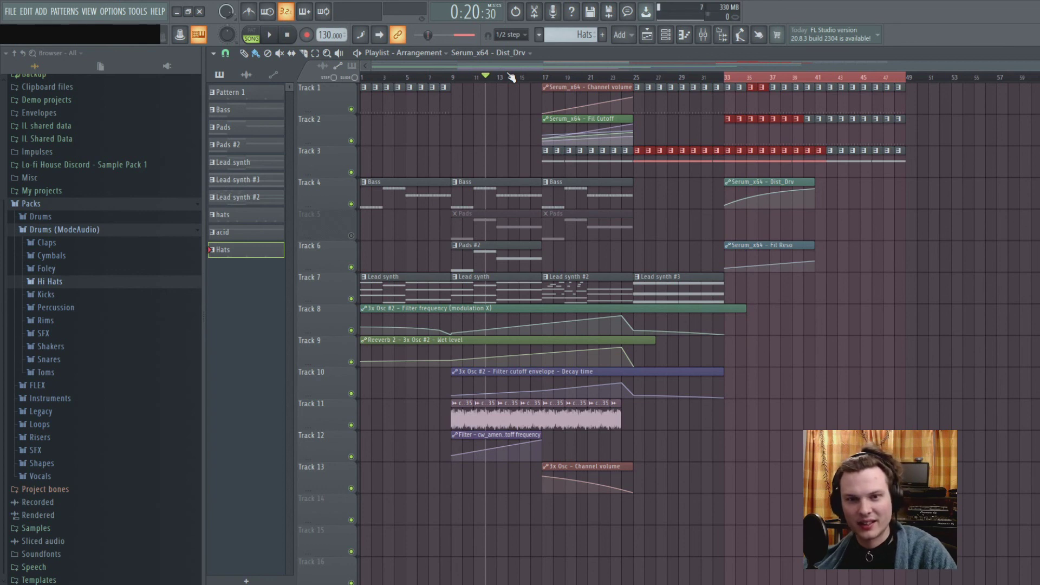
key("space")
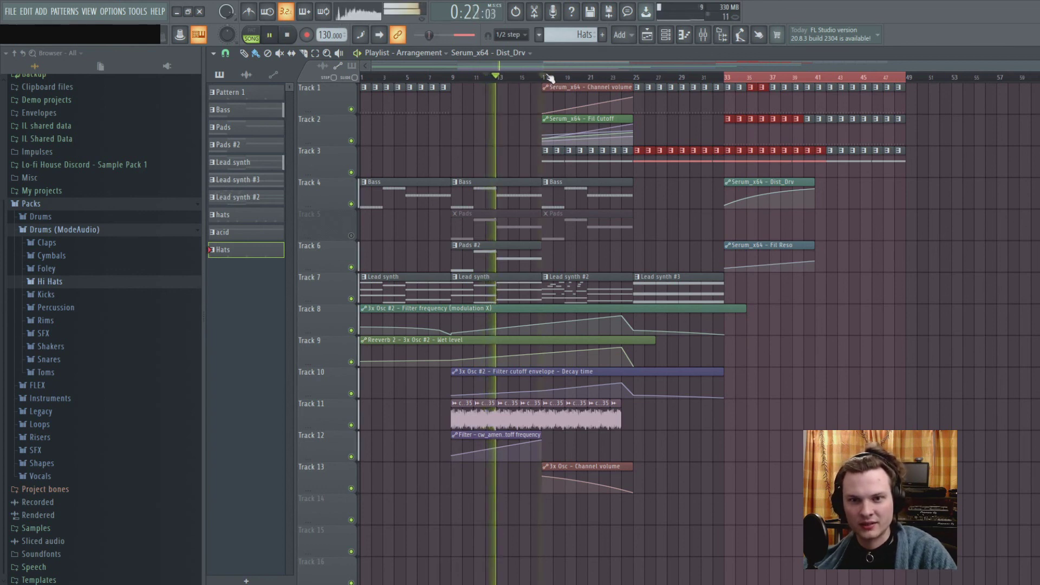
left_click(549, 77)
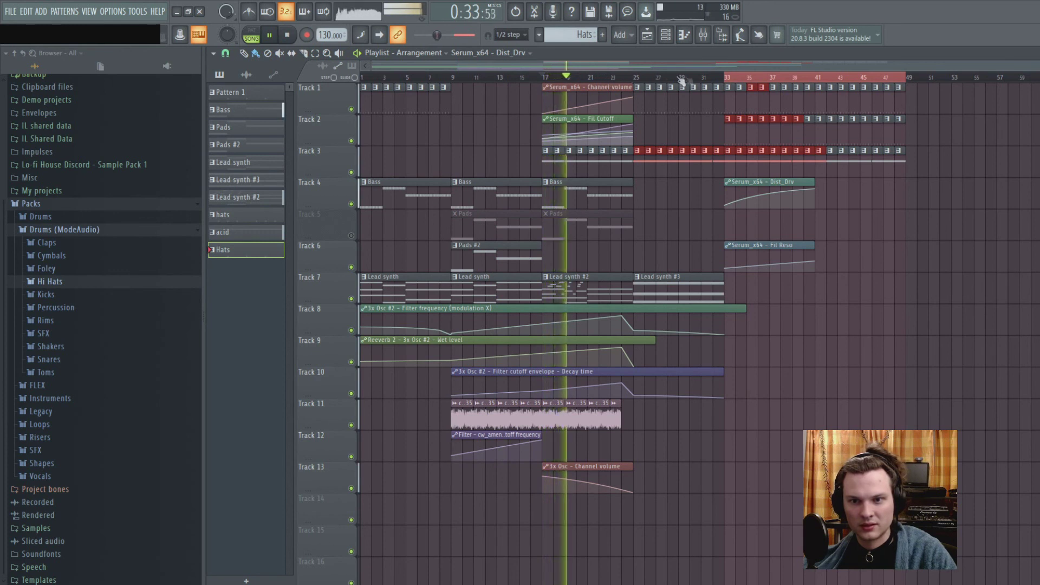
left_click(727, 78)
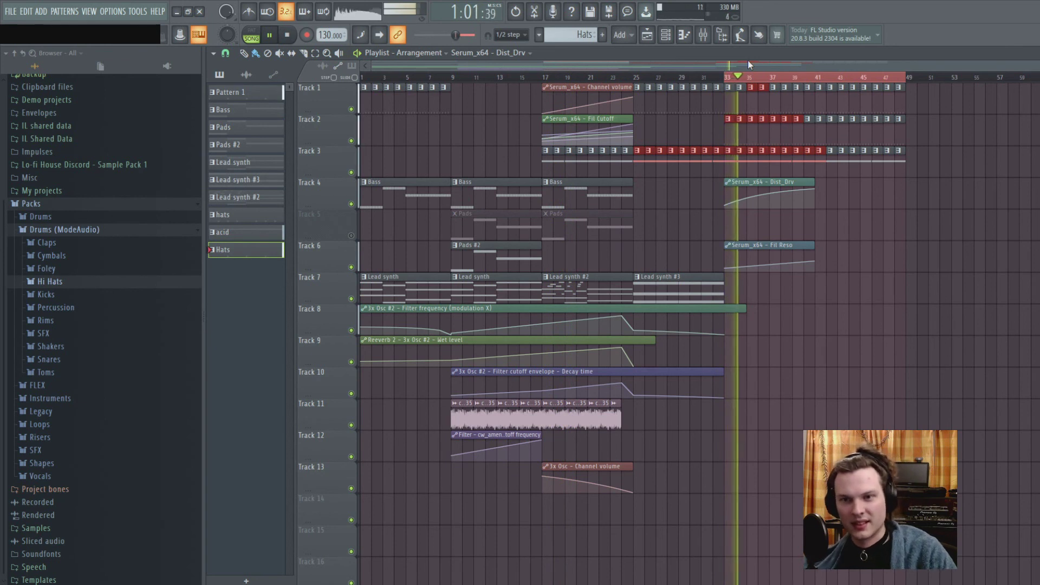
key("space")
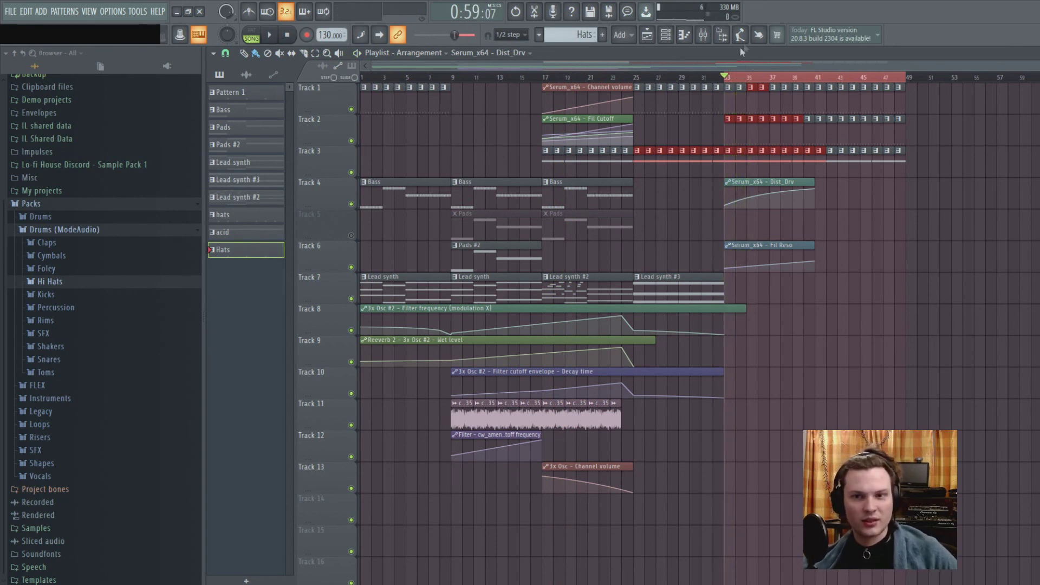
Select the clips across bars 33–48, set the tempo to 112 BPM and preview the drop.
left_click_drag(724, 79, 901, 89)
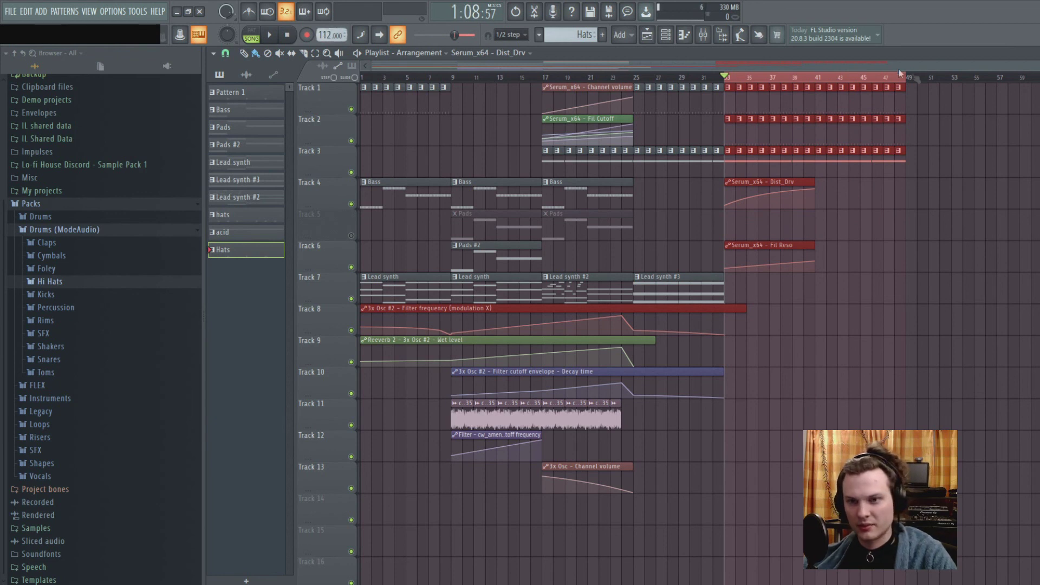
key("space")
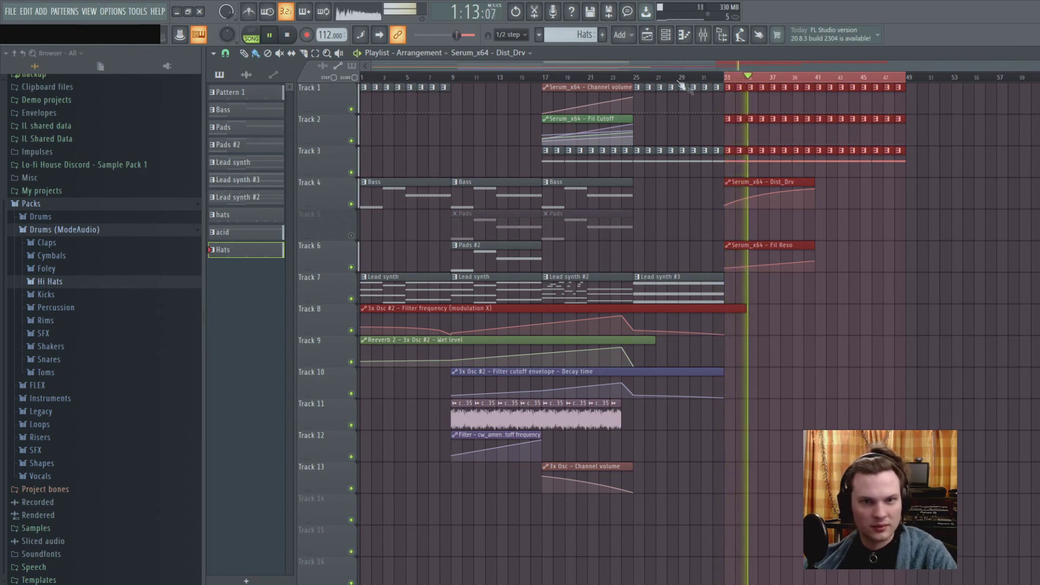
key("space")
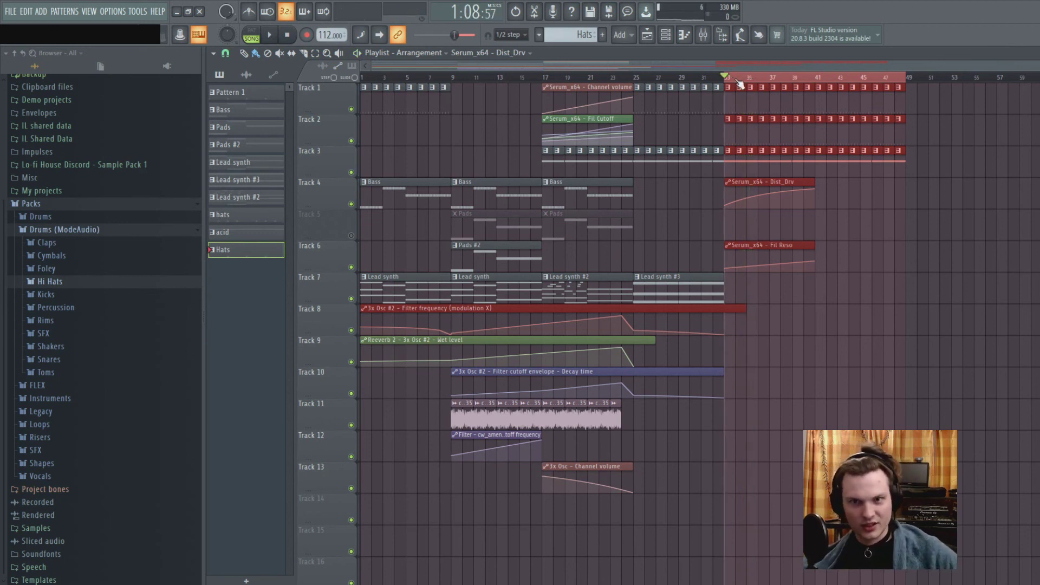
Move the playhead to the start of bar 9.
scroll(732, 77, "down", 1)
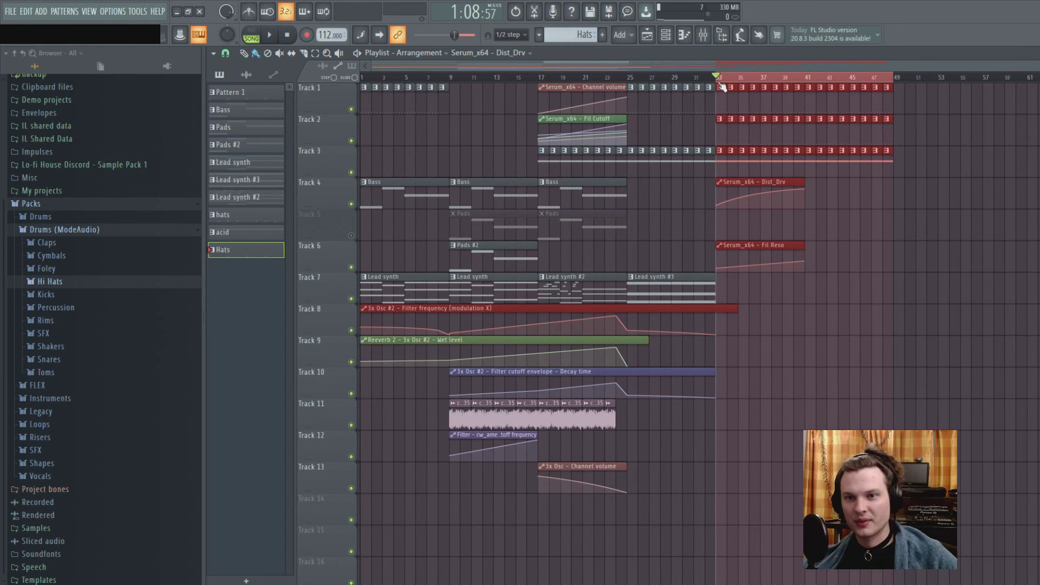
left_click(456, 77)
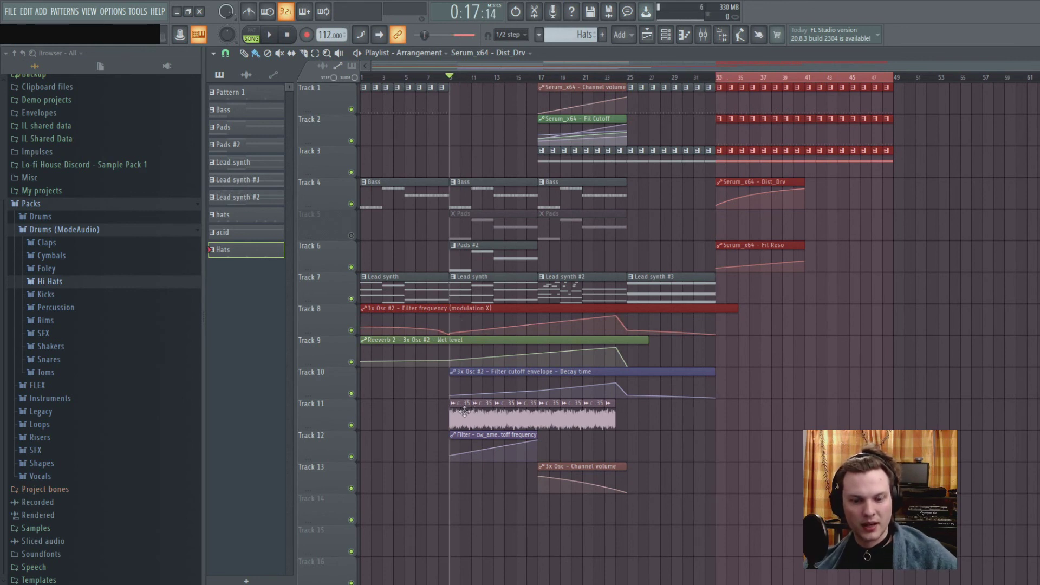